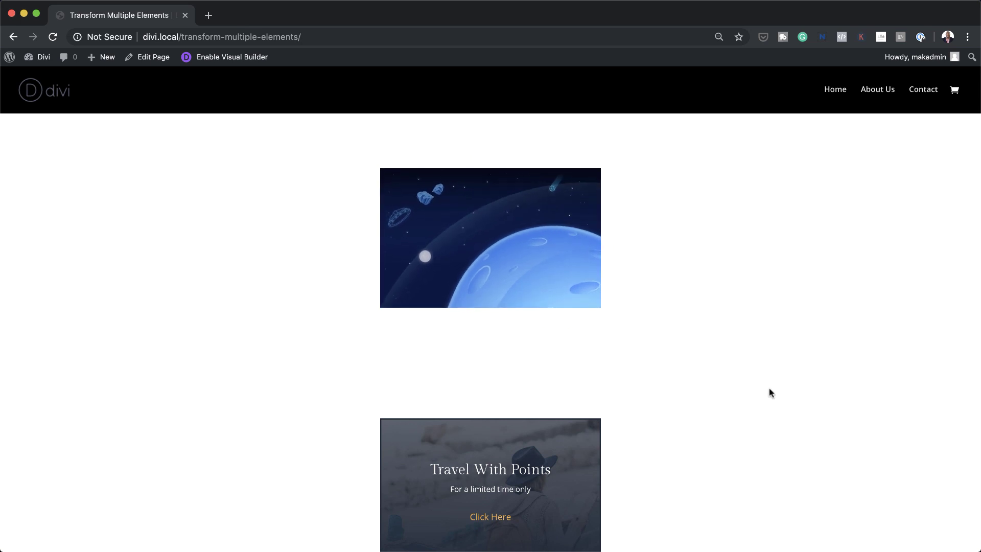
scroll(770, 369, down, 3)
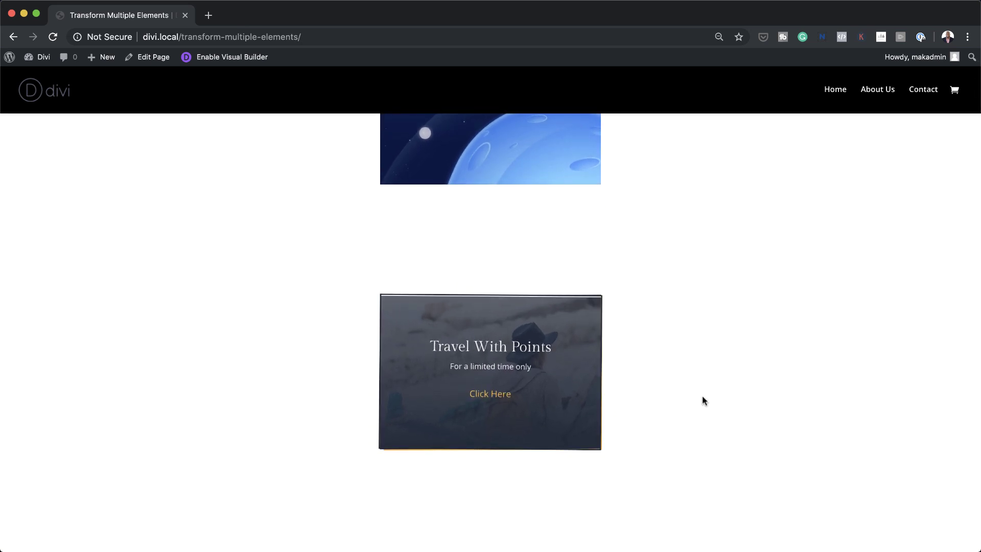
scroll(703, 398, down, 5)
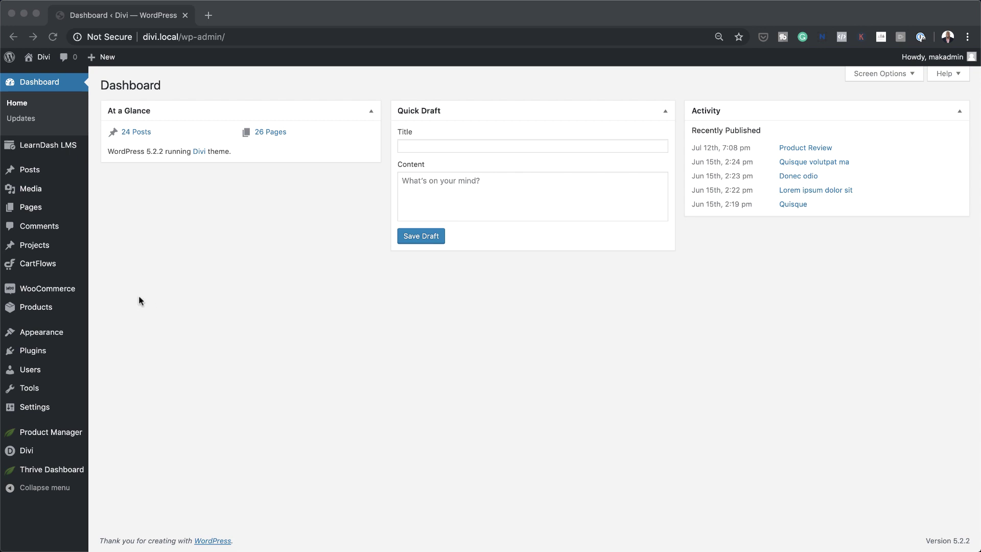
- Create a new page titled "Transform Multiple Elements" and start building it from scratch with the Divi Builder
click(41, 210)
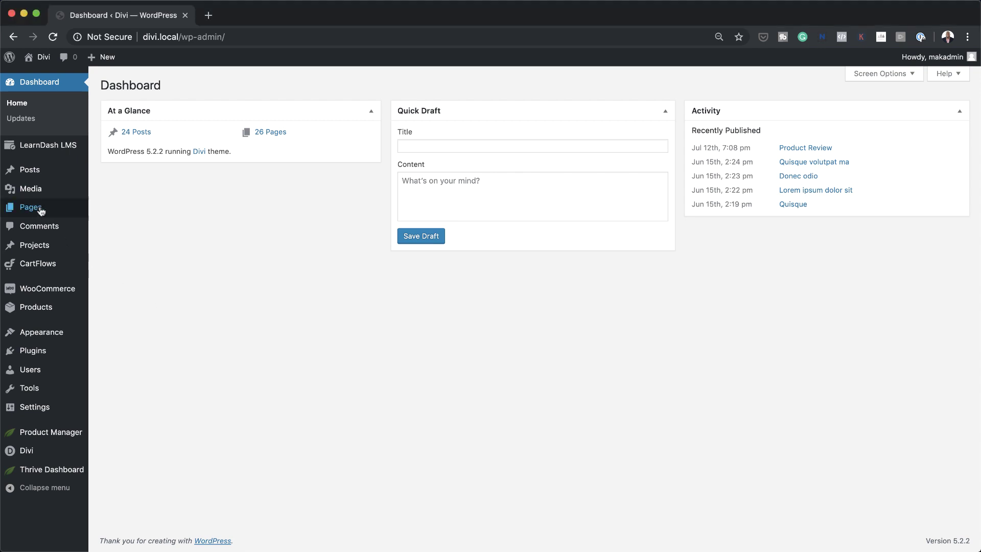
mouse_move(40, 210)
click(114, 226)
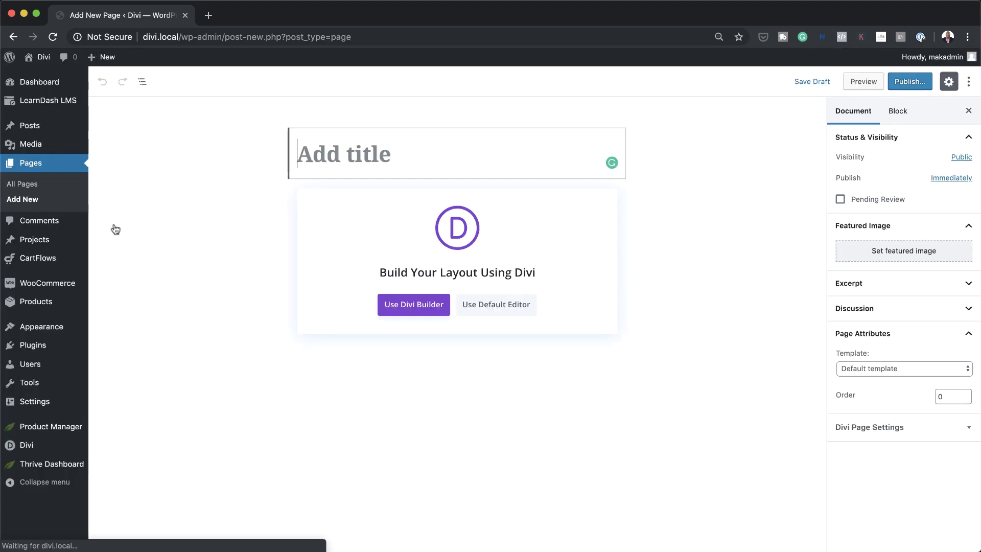
text(Transform Multiple Elements)
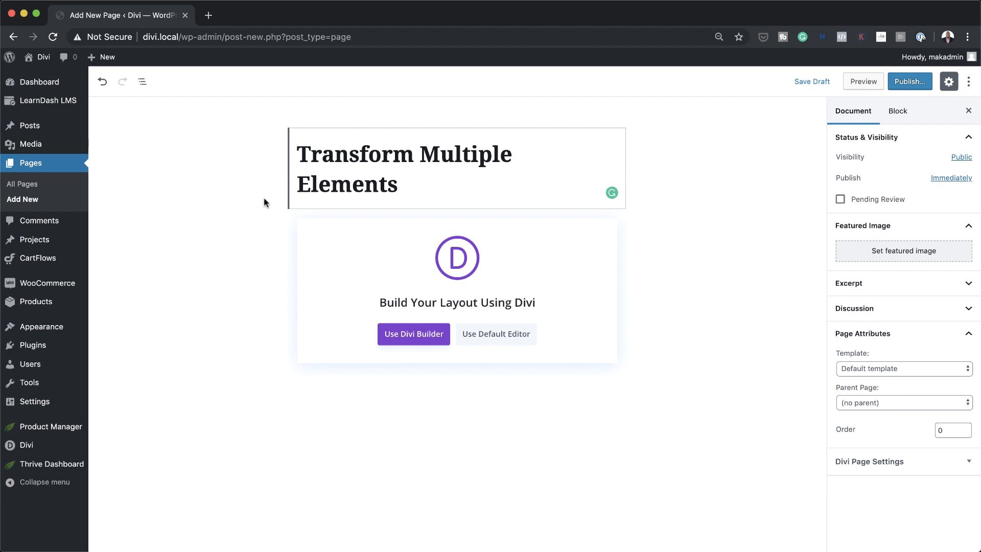
click(414, 337)
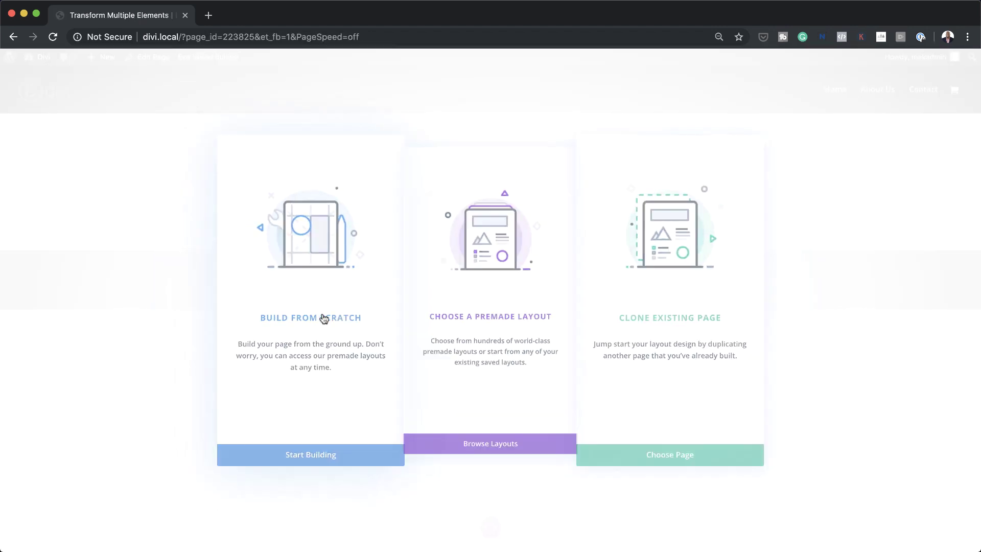
click(324, 319)
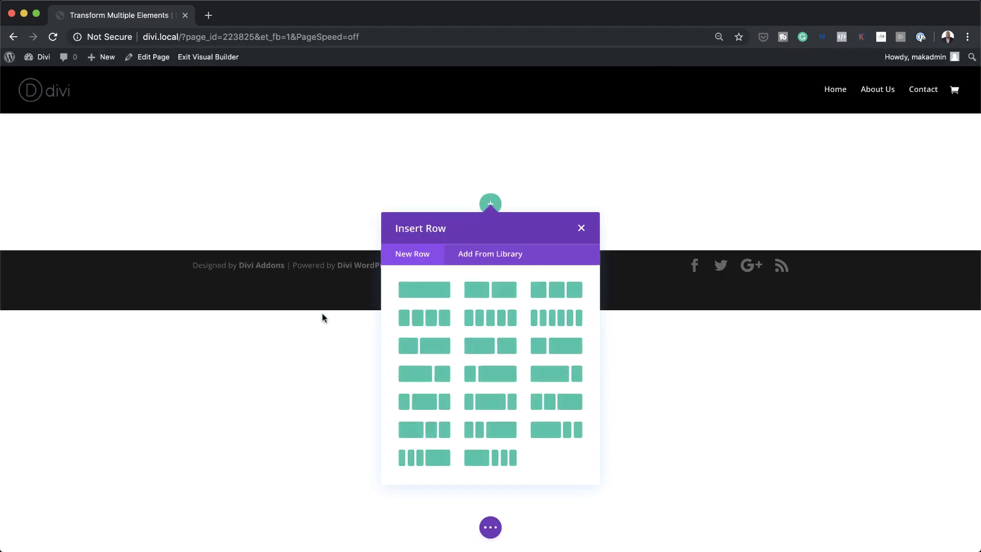
- Insert a single-column row and add an Image module to it
click(435, 296)
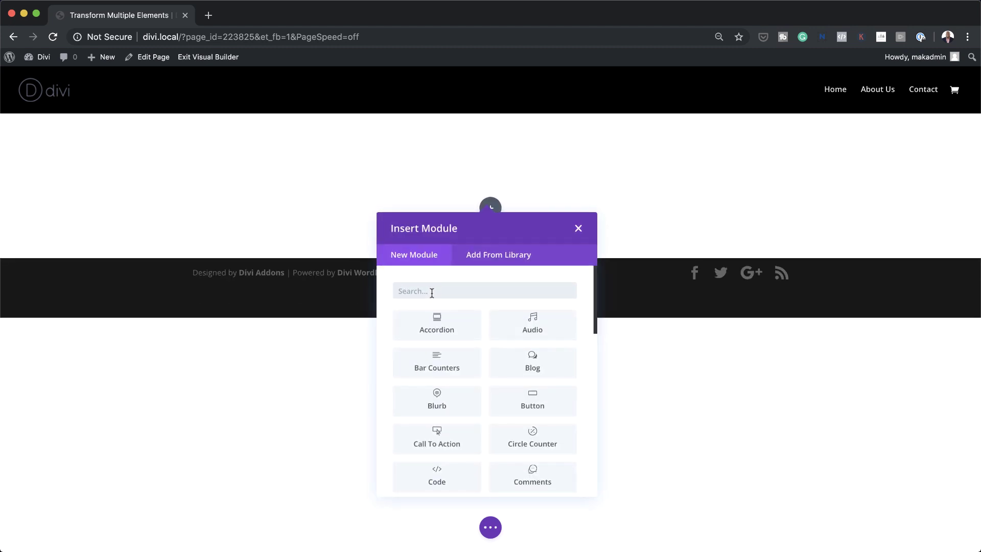
text(image)
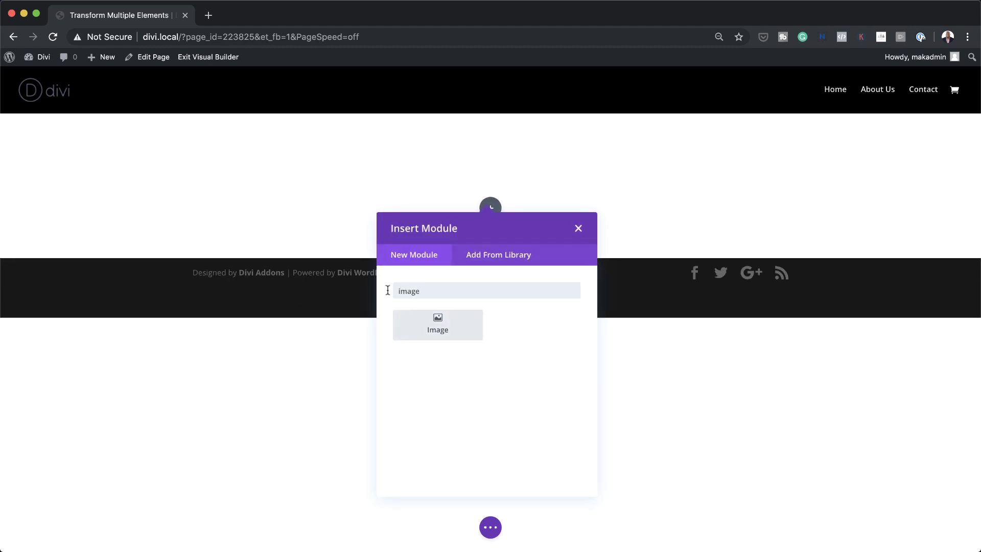
click(459, 329)
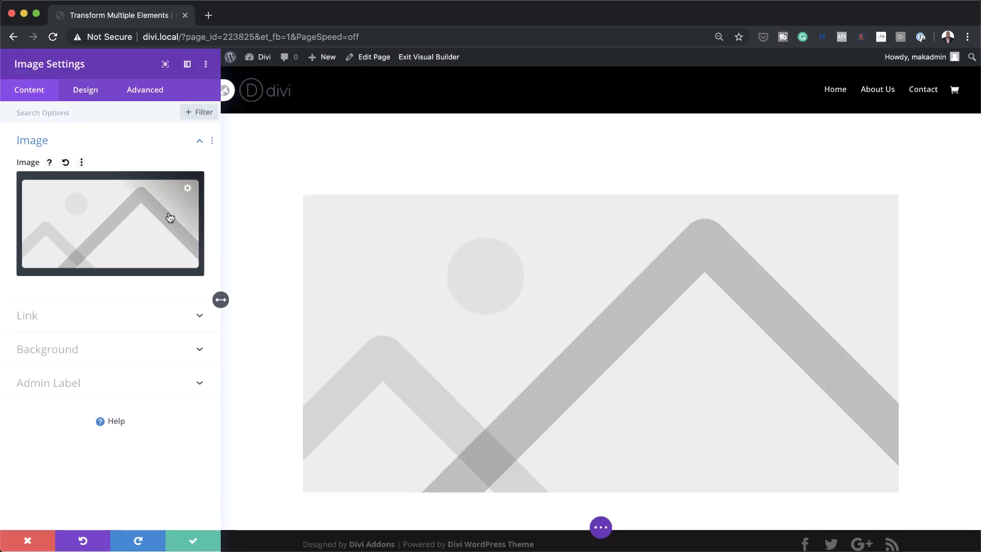
- Set the Image module's picture to gaming-04.jpg from the media library
click(133, 220)
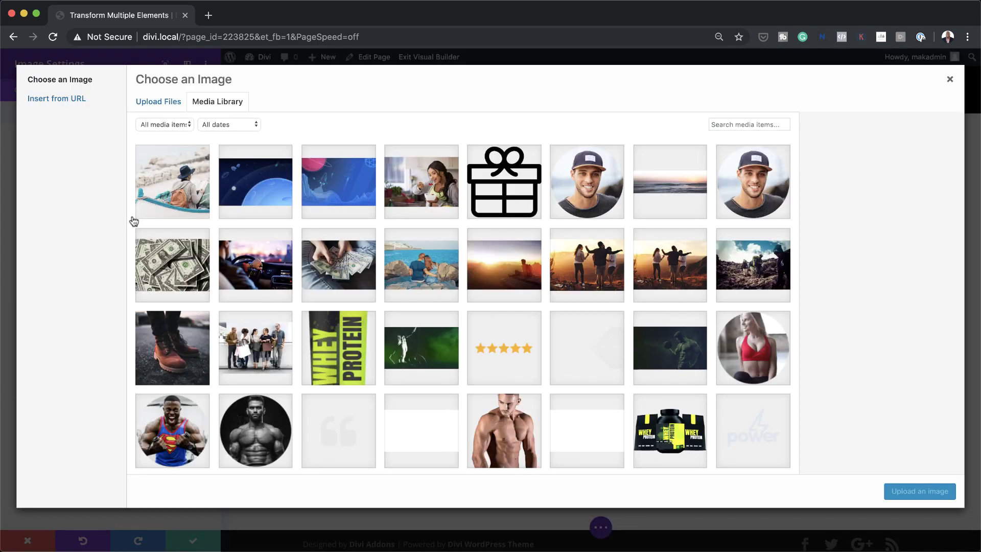
click(259, 191)
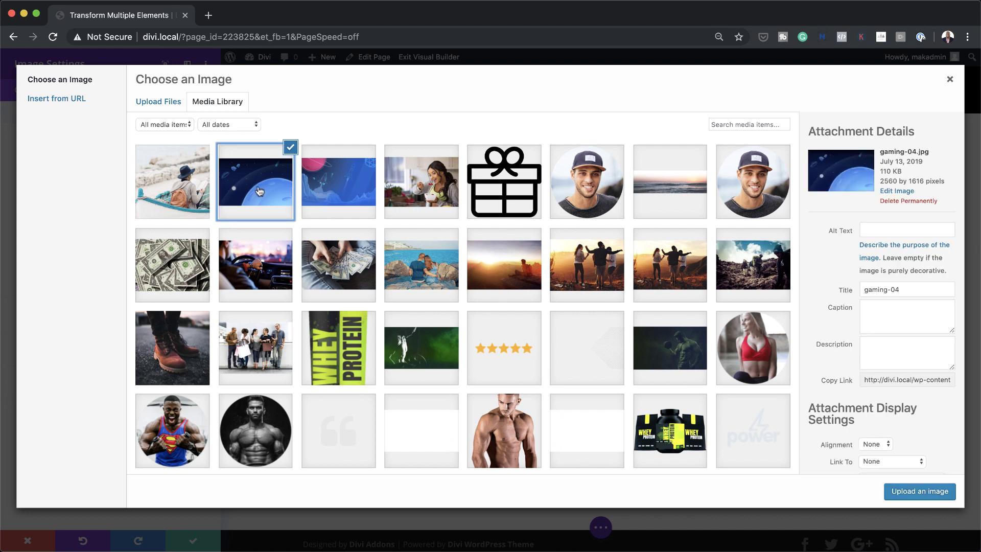
click(927, 492)
scroll(636, 412, down, 2)
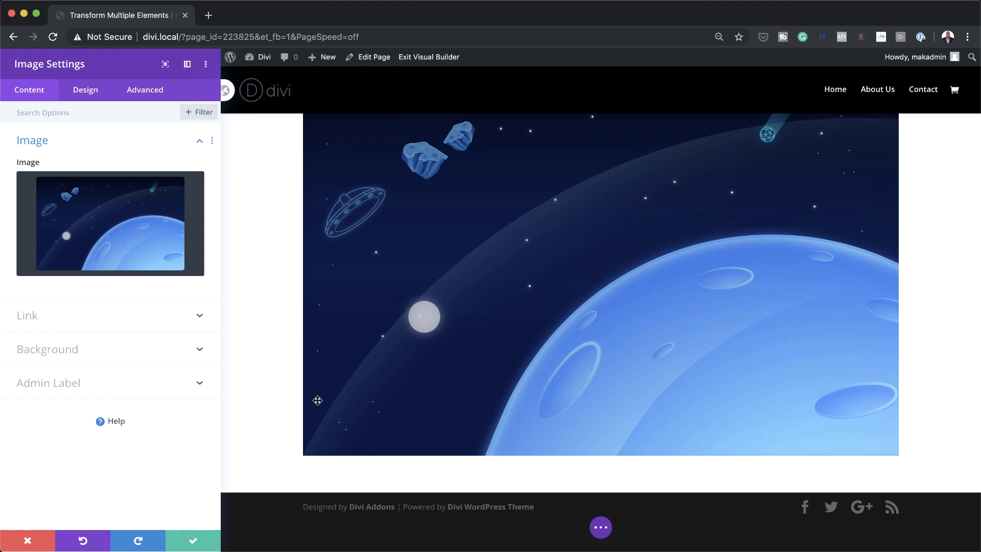
- Set the image's hover transform scale to 110% in both directions
click(93, 95)
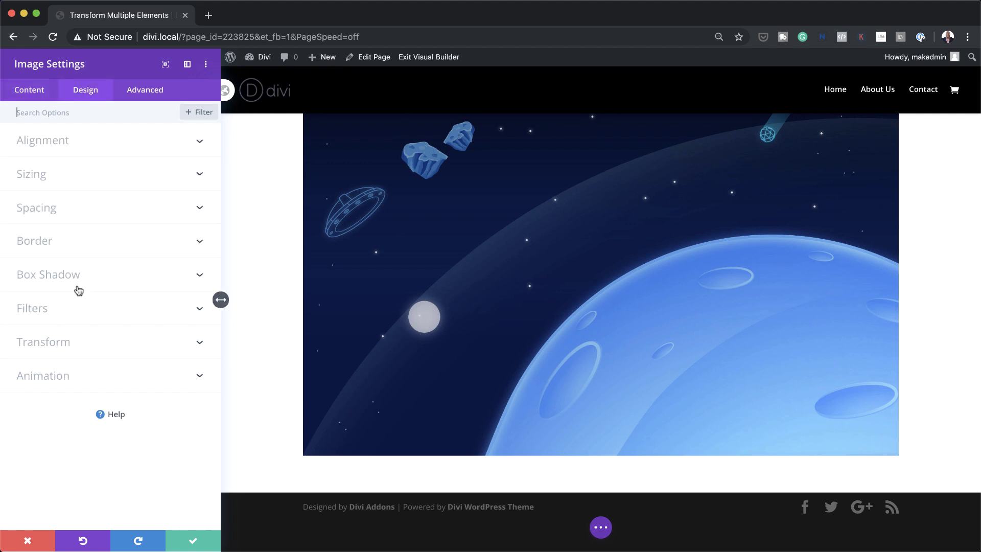
click(64, 347)
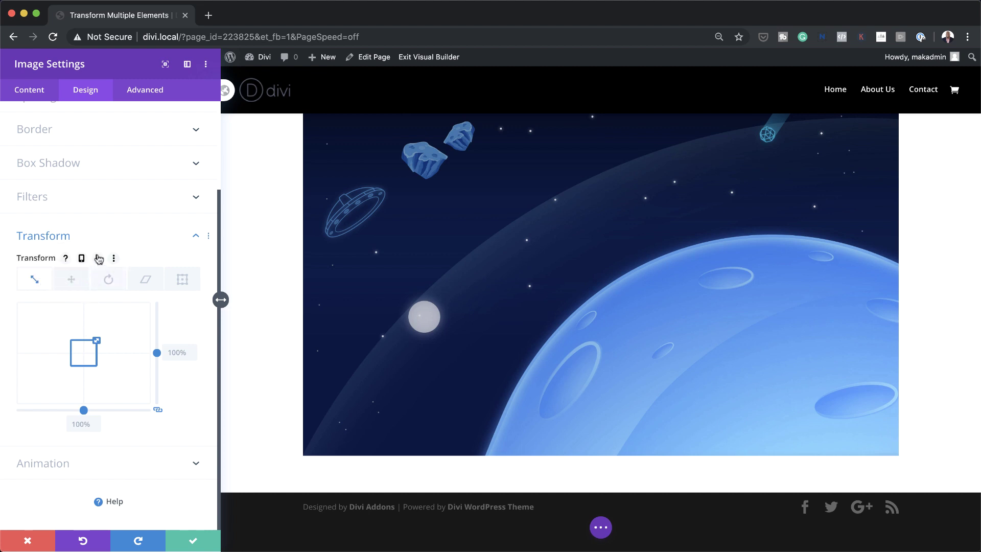
click(98, 258)
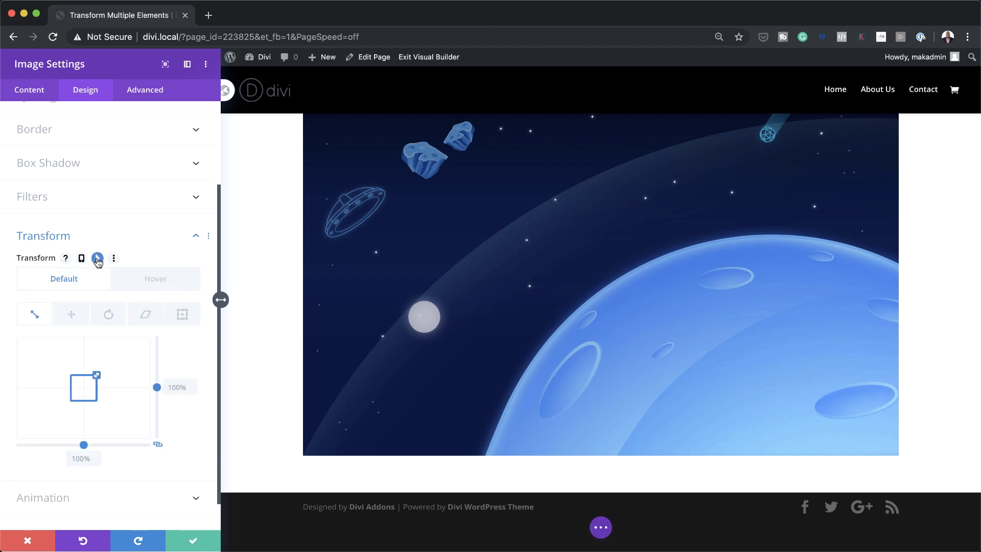
click(158, 283)
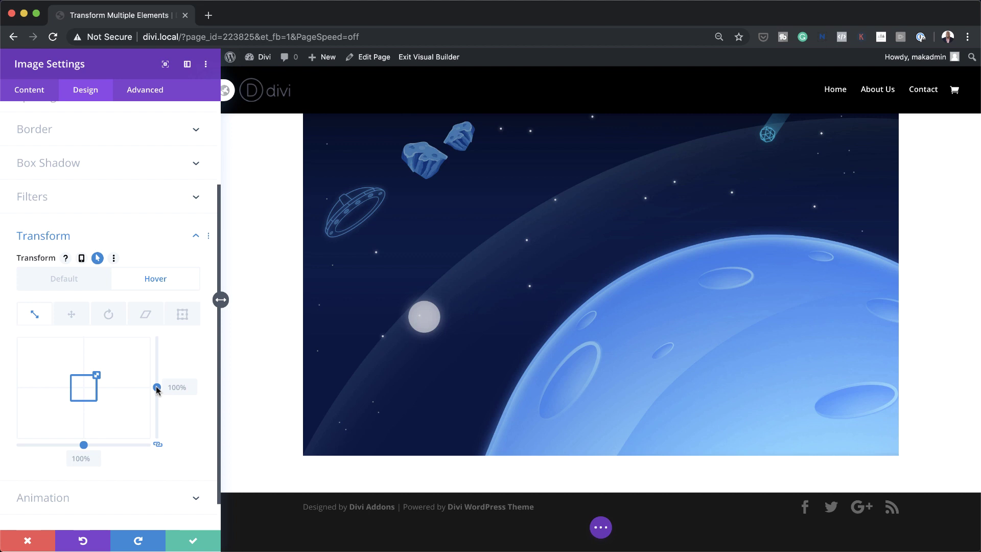
drag(156, 387, 158, 387)
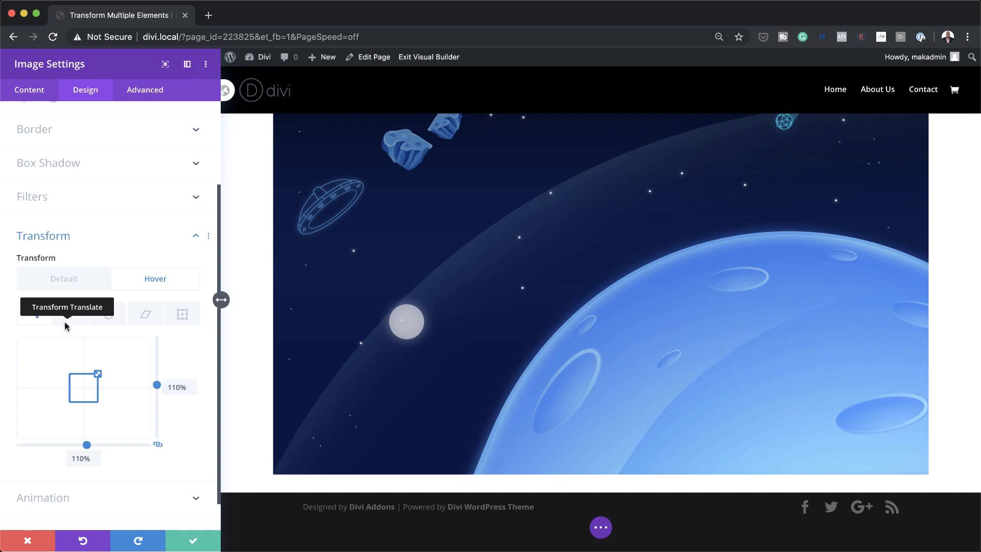
- Give the image's hover transform a 9deg rotation on the first axis and a 3deg skew both ways, and save the image settings
click(109, 316)
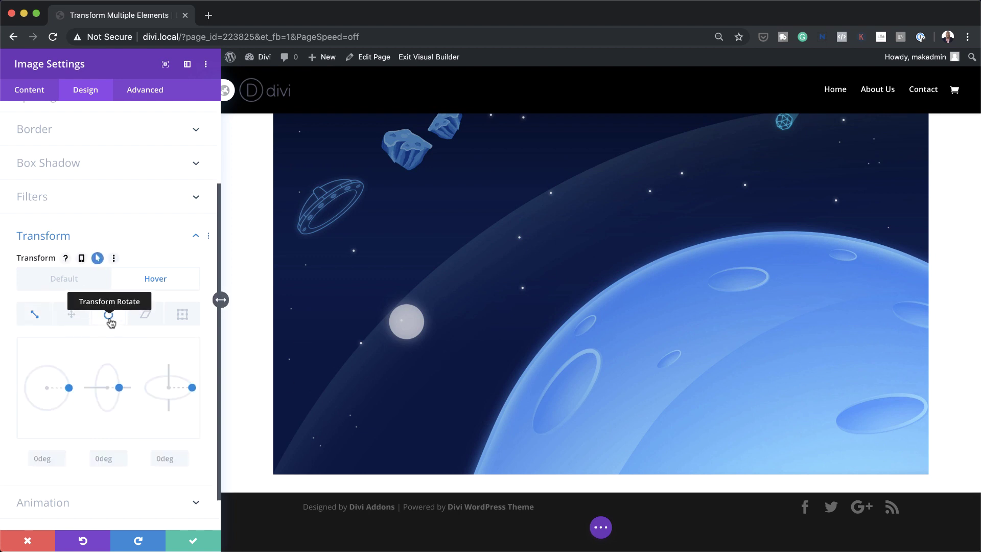
double_click(41, 458)
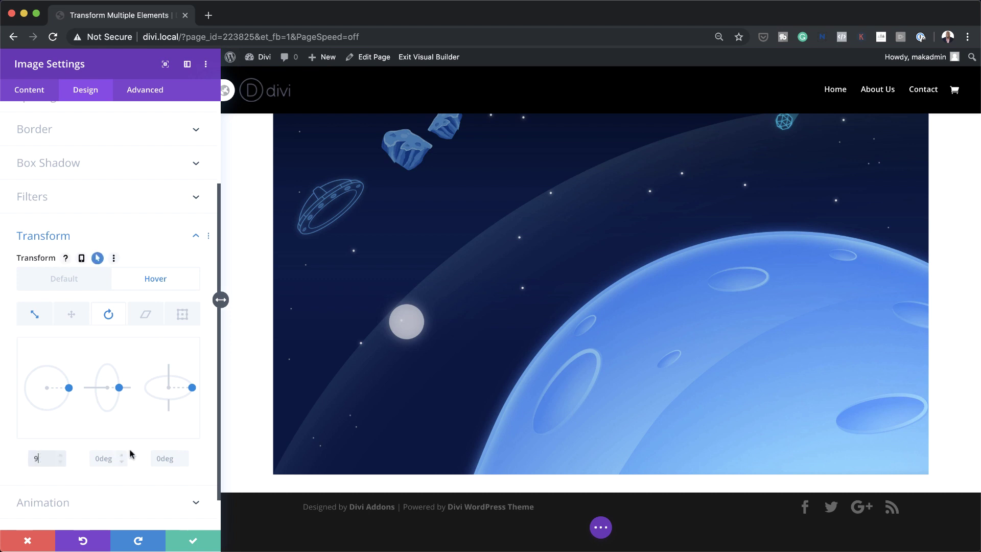
text(9)
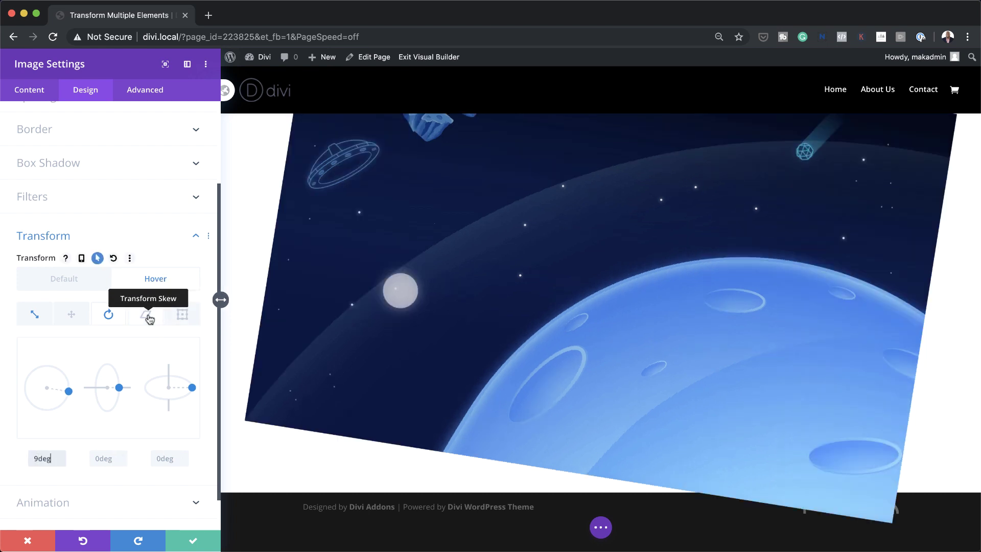
click(148, 316)
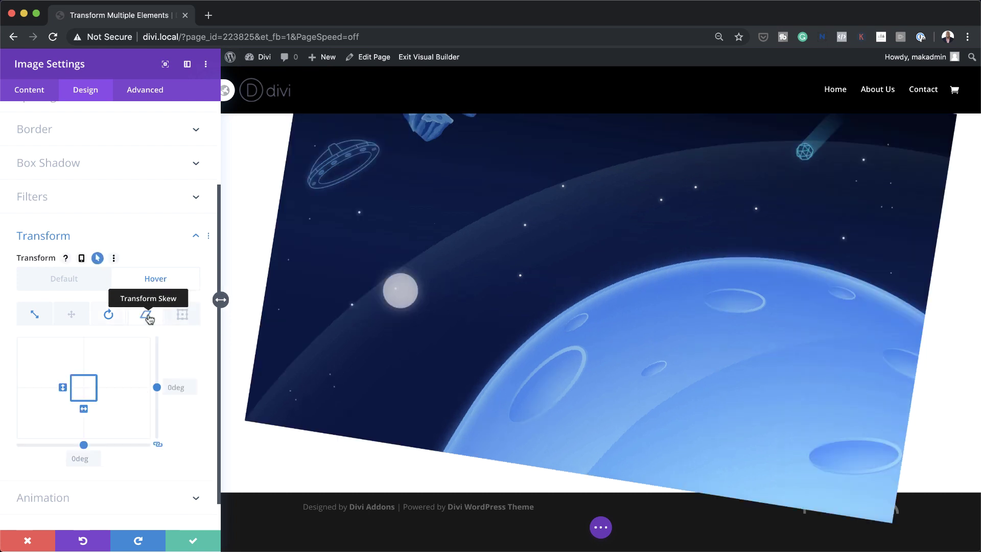
double_click(169, 387)
text(3)
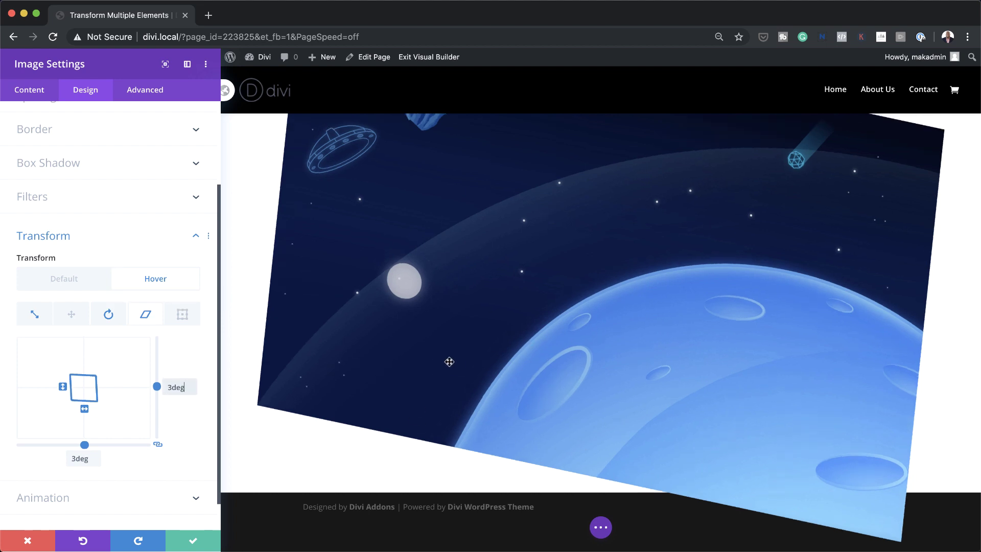
click(198, 543)
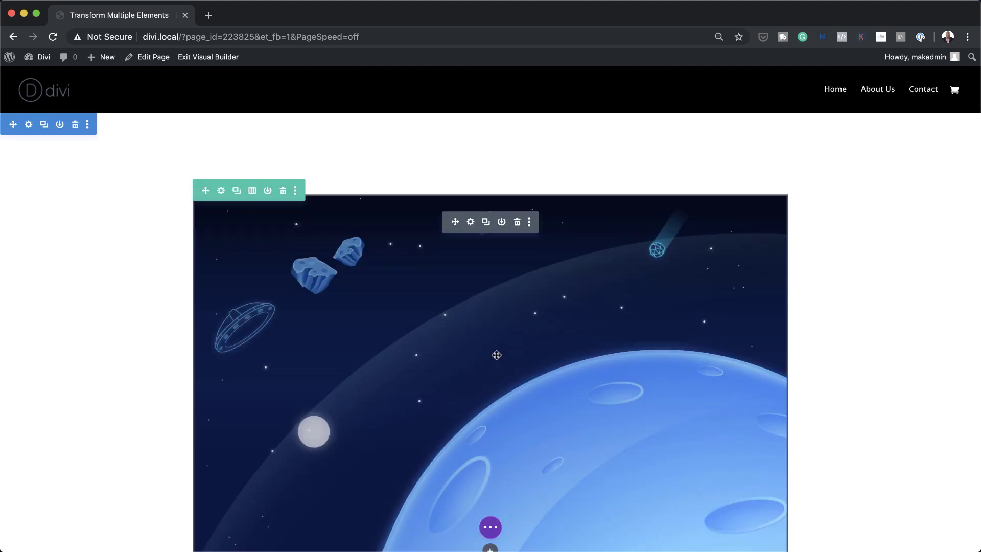
- Set the maximum width of the row containing the image to 400px
click(222, 190)
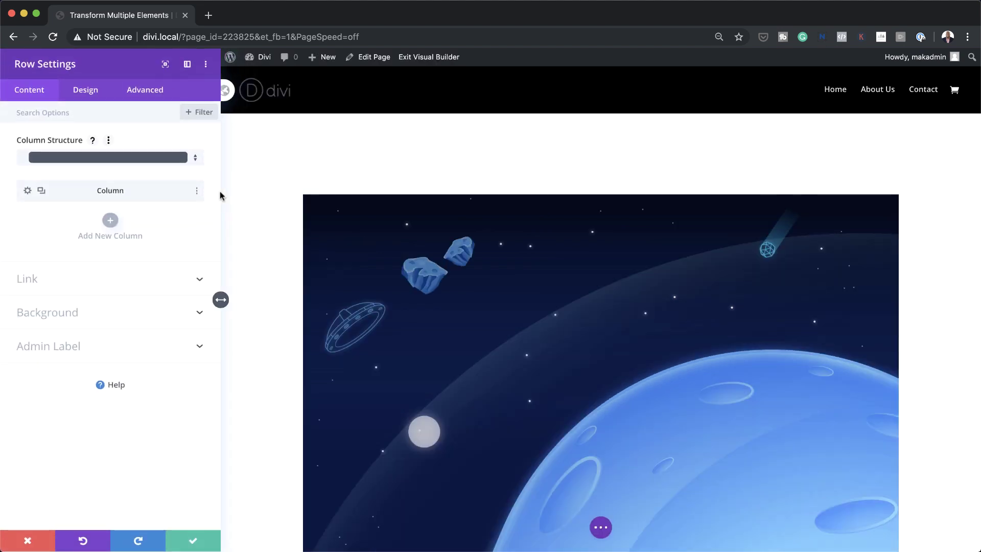
click(92, 95)
click(64, 145)
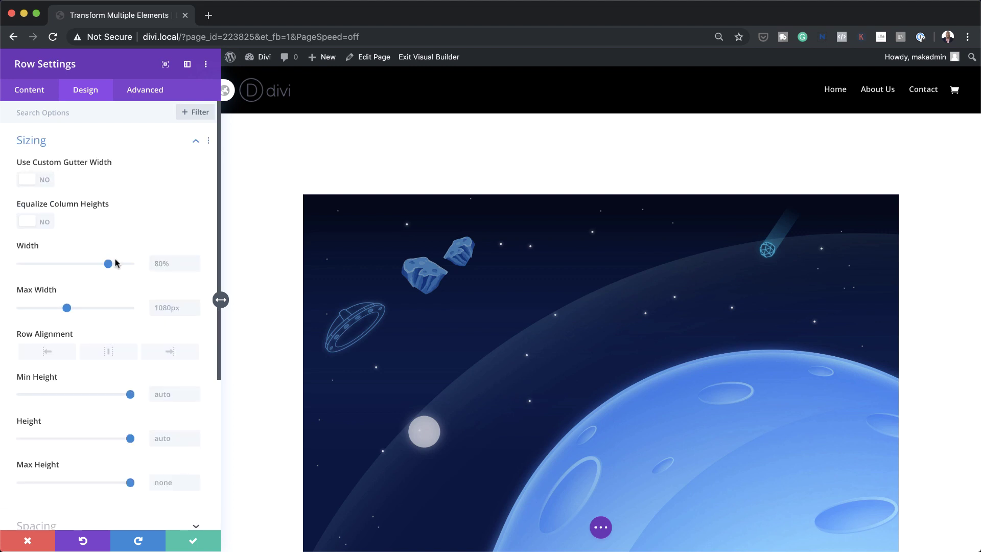
mouse_move(107, 305)
click(160, 312)
text(40)
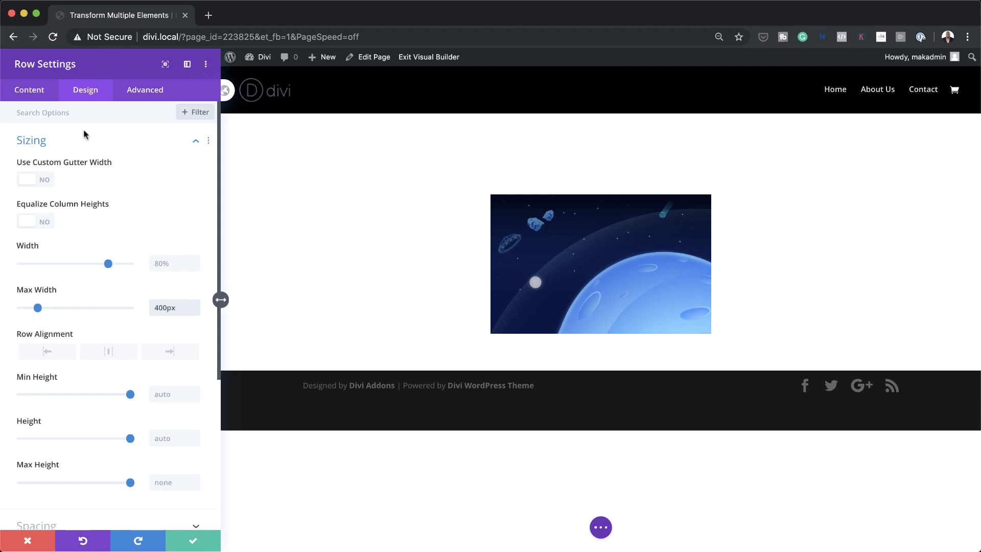
- Set the row's top and bottom padding to 0px, with the two values linked
scroll(137, 299, down, 5)
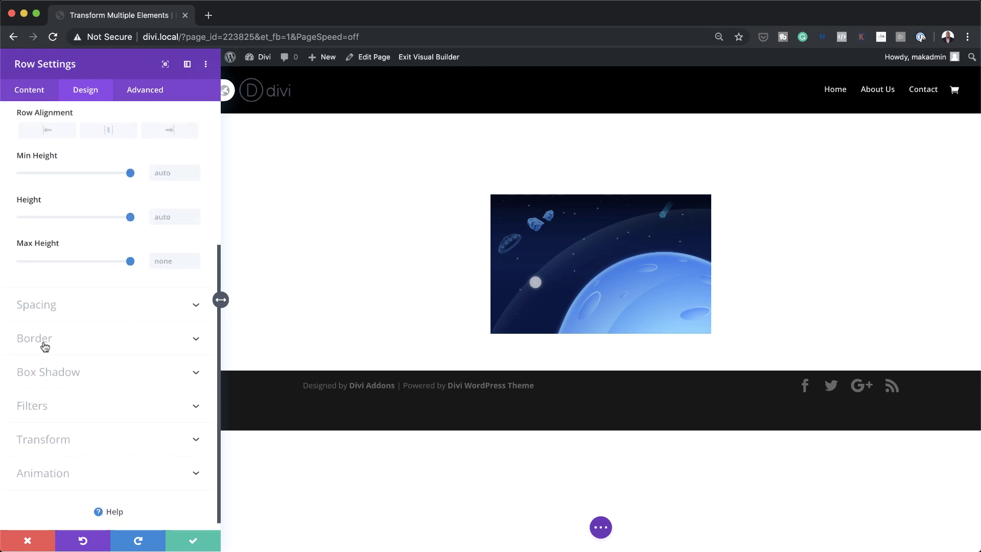
click(54, 307)
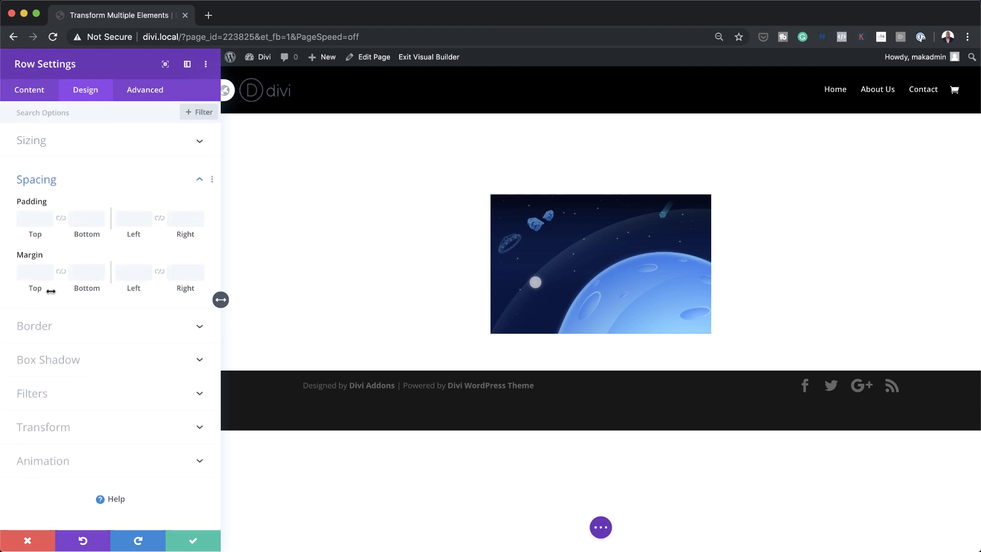
click(25, 220)
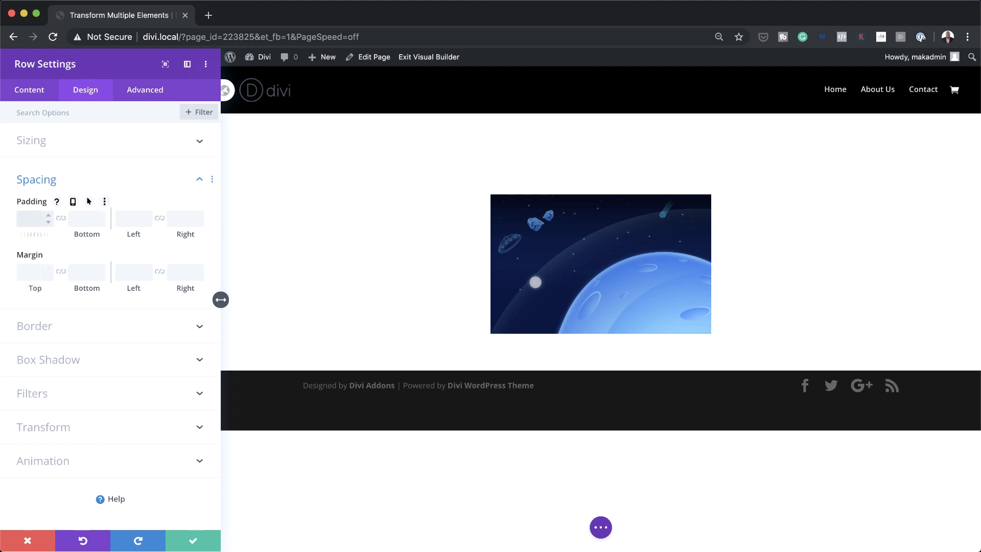
text(0)
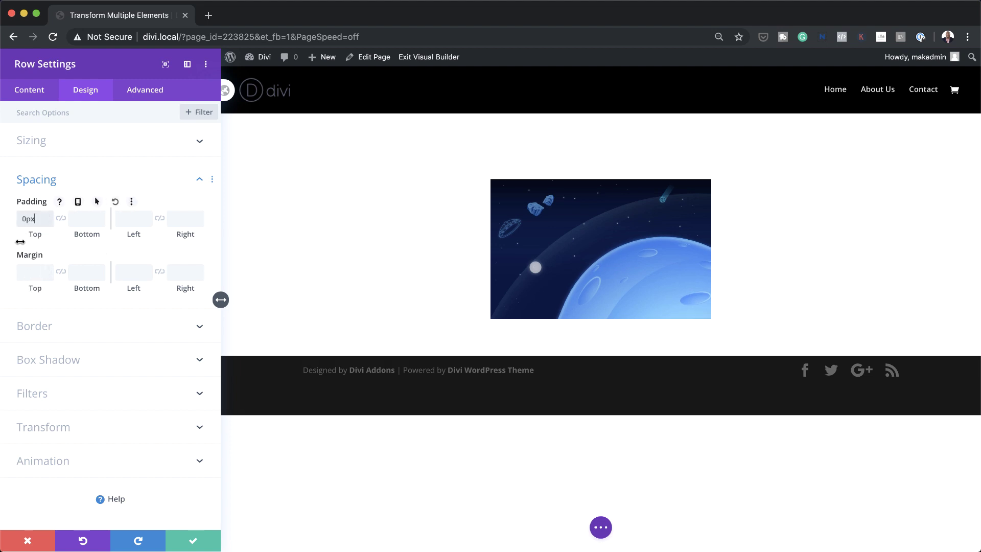
click(61, 219)
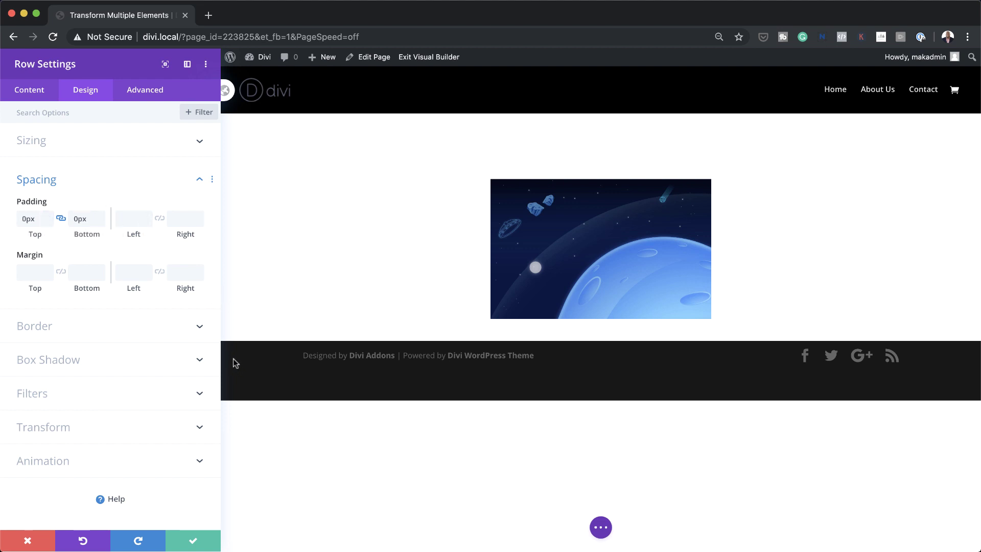
- Set gaming-10.jpg from the media library as the background image of the row's column
click(30, 93)
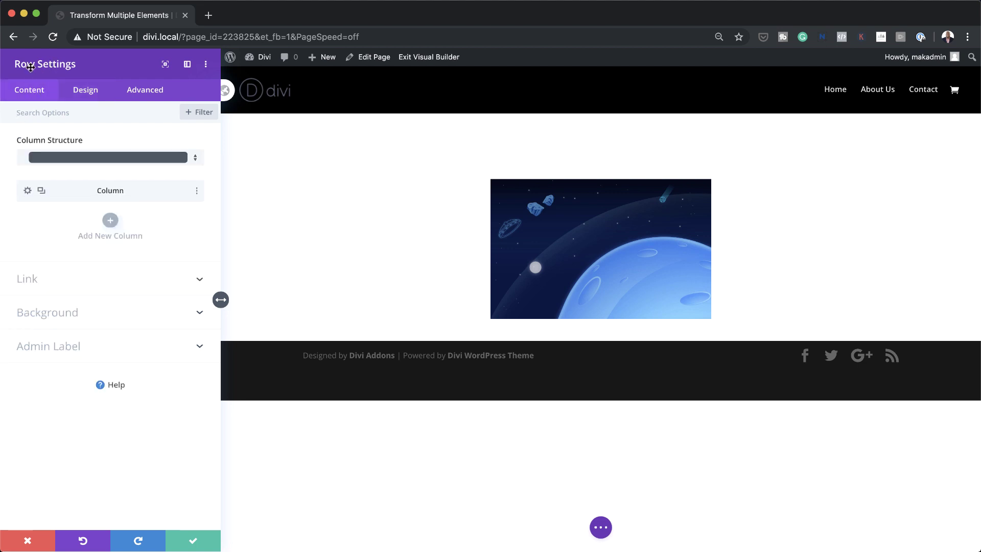
click(28, 192)
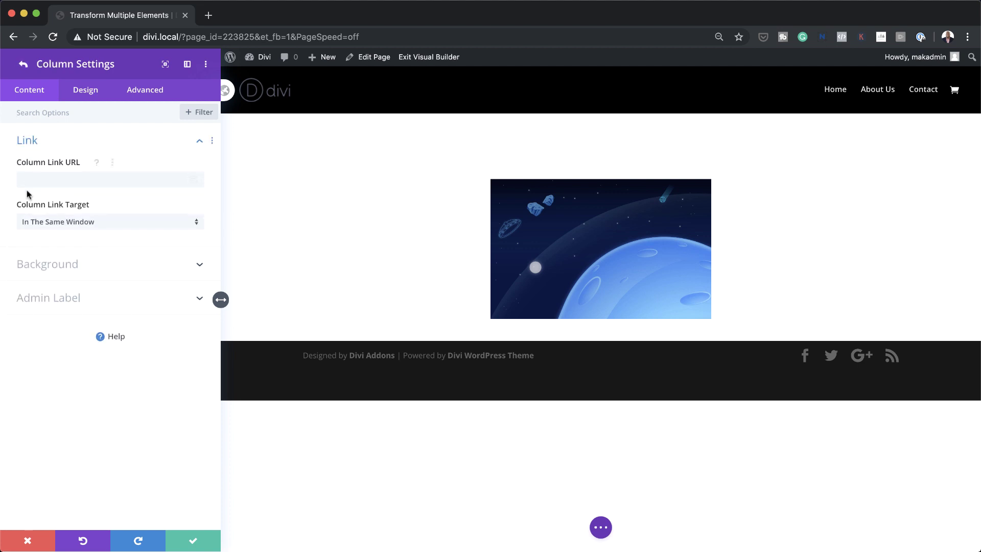
click(67, 264)
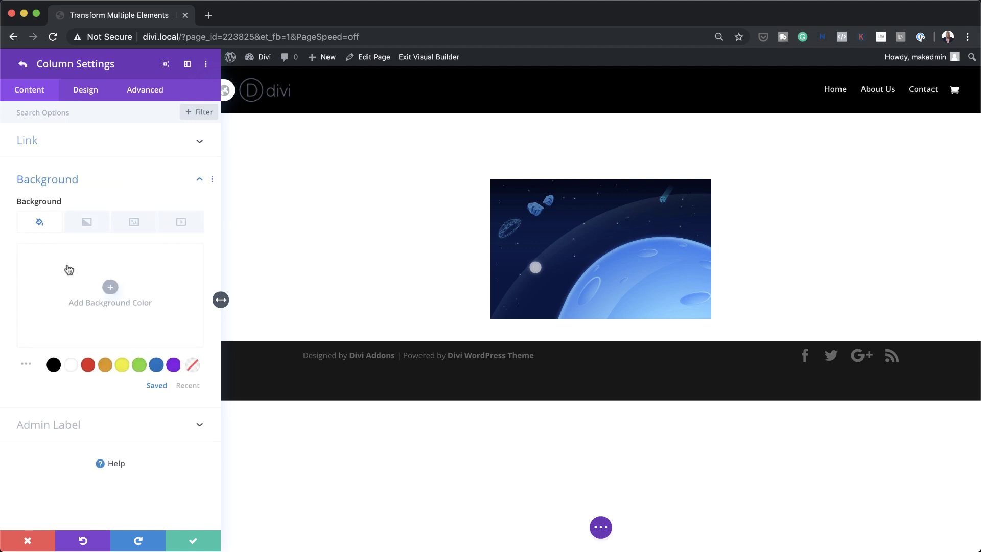
click(136, 223)
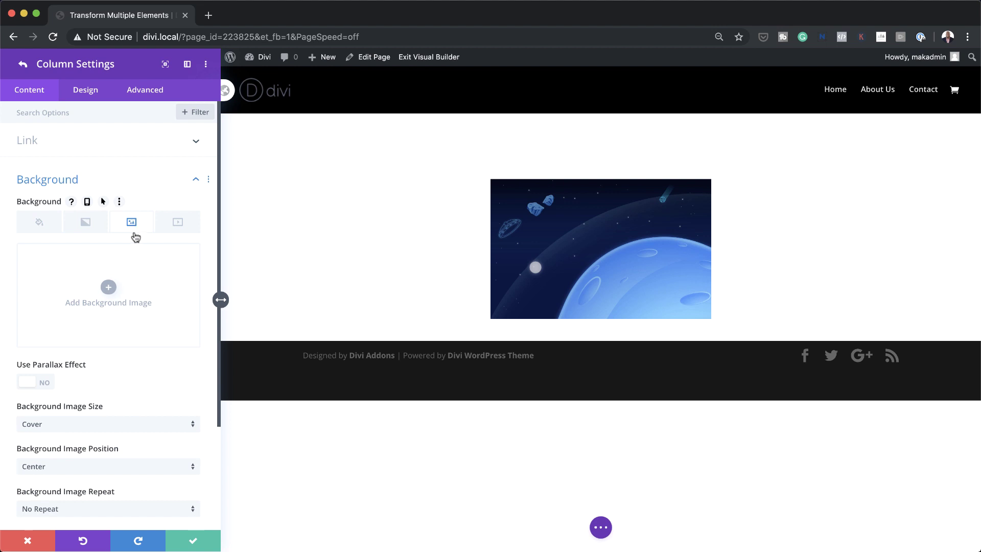
click(108, 287)
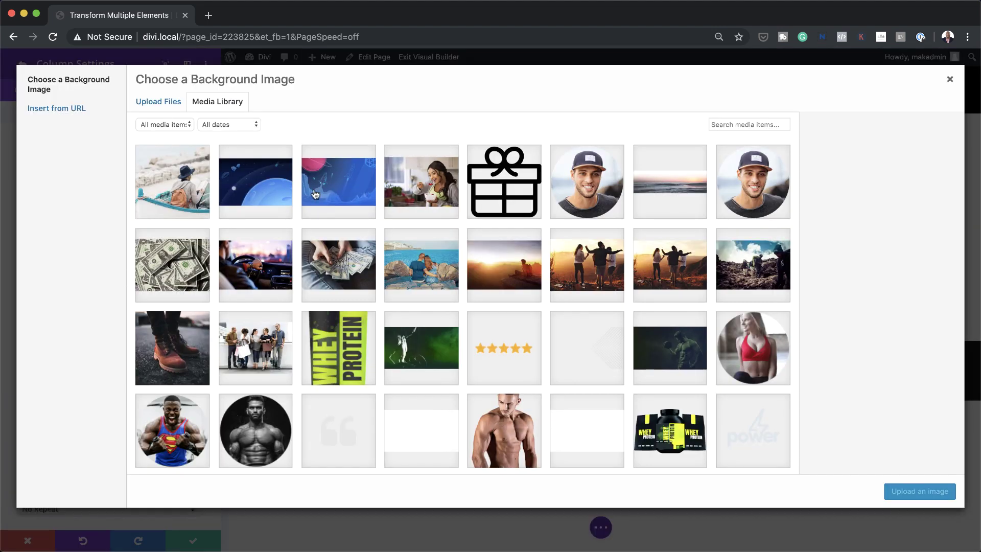
click(340, 193)
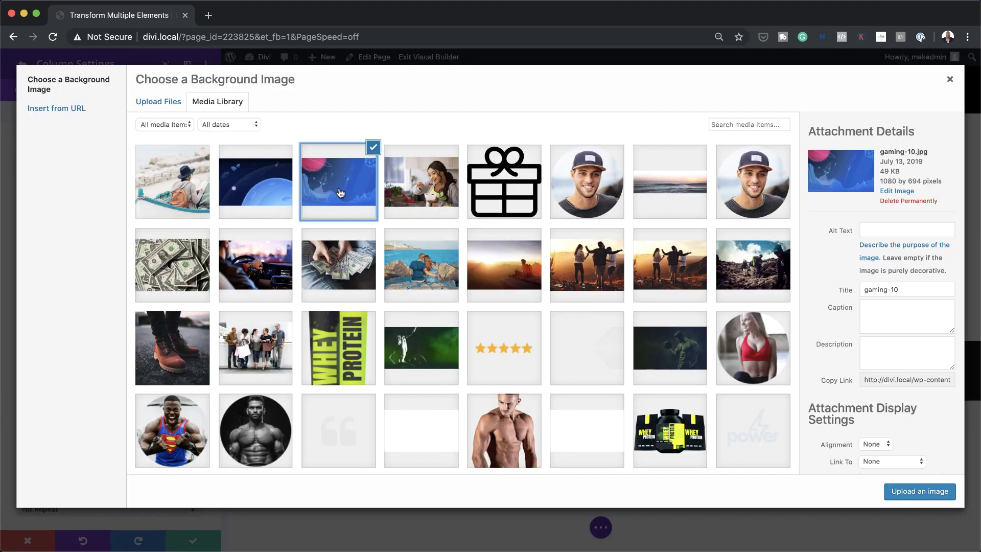
click(937, 491)
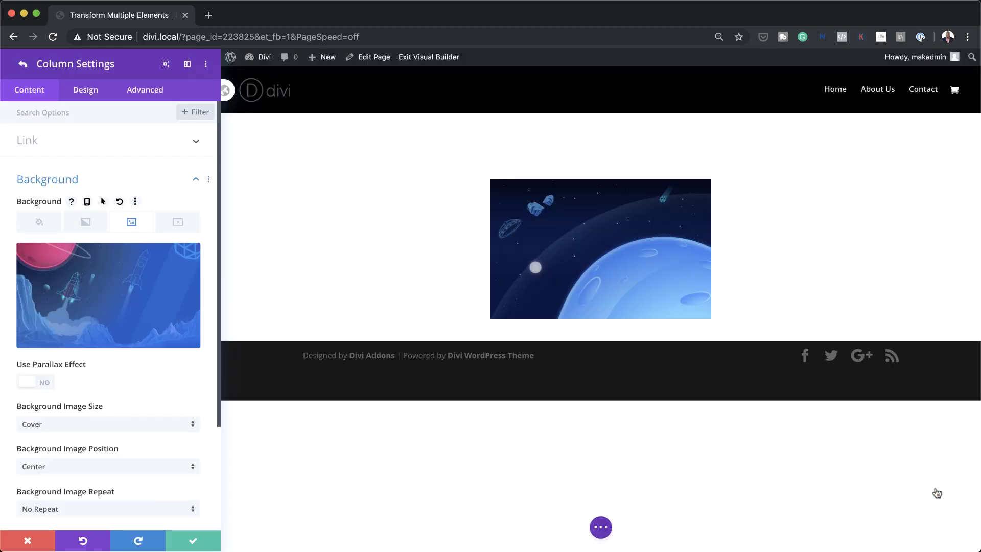
- Apply the solid, unblurred box shadow preset offset toward the lower right to the column
click(86, 91)
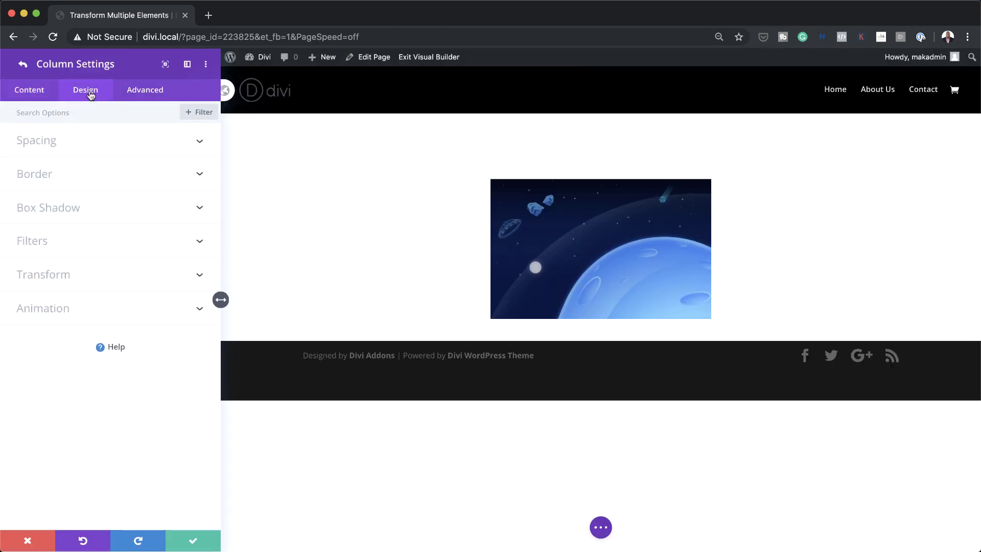
click(81, 208)
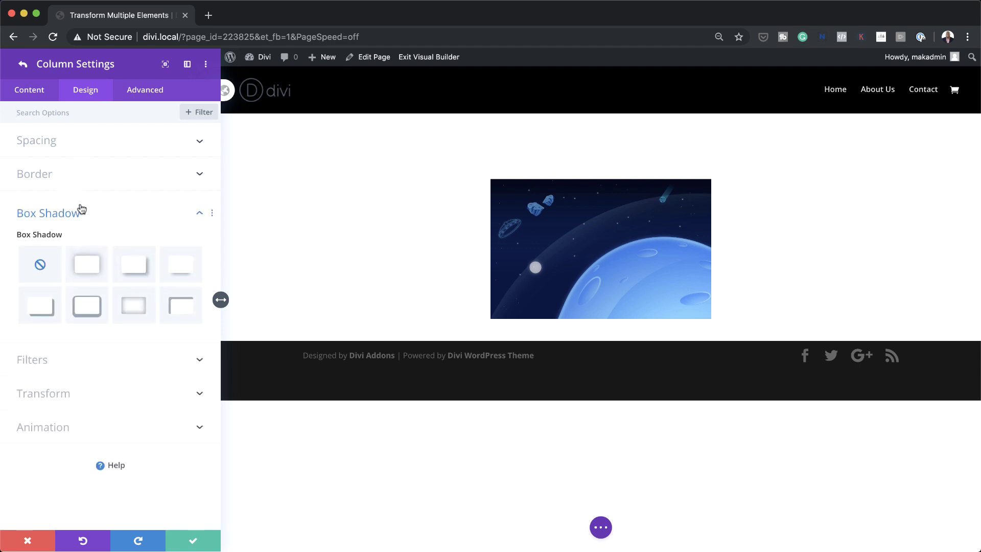
click(46, 312)
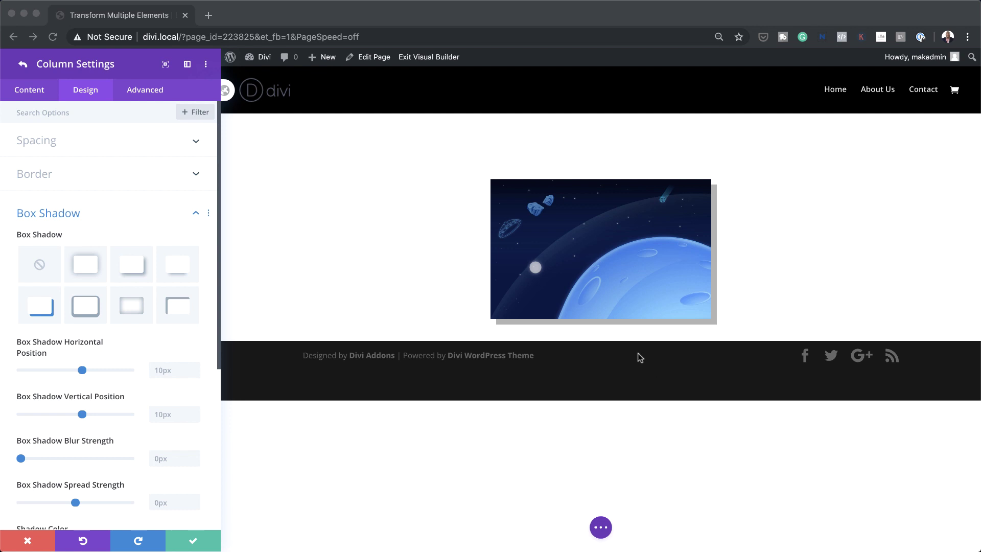
- Enable a hover value for the column's box shadow horizontal position and set it to -30px
click(116, 348)
mouse_move(168, 351)
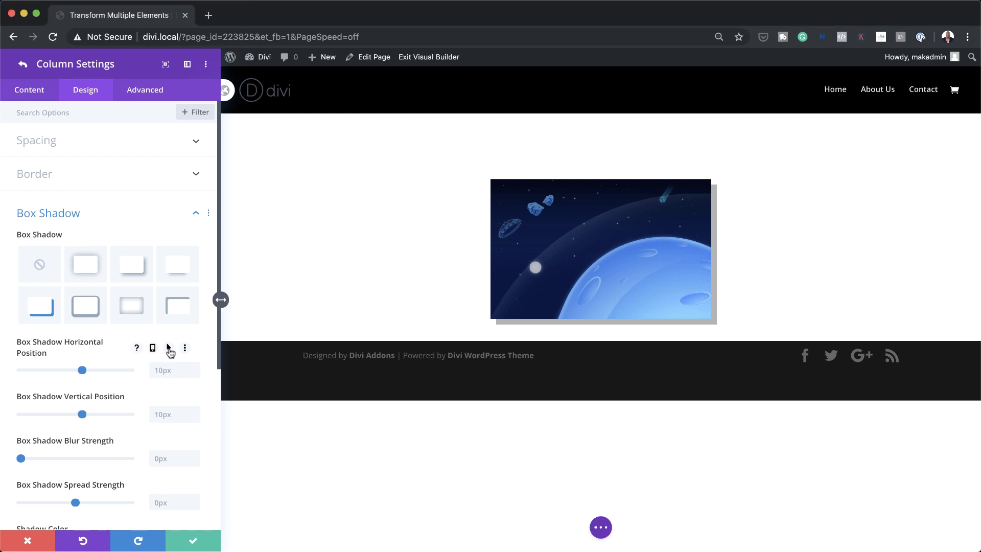
click(169, 349)
click(154, 373)
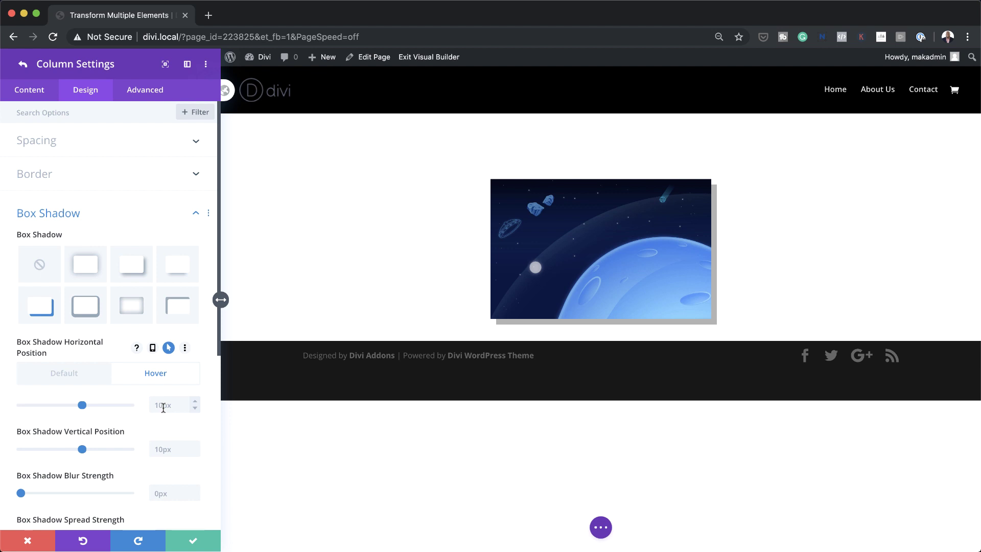
double_click(163, 406)
text(-30px)
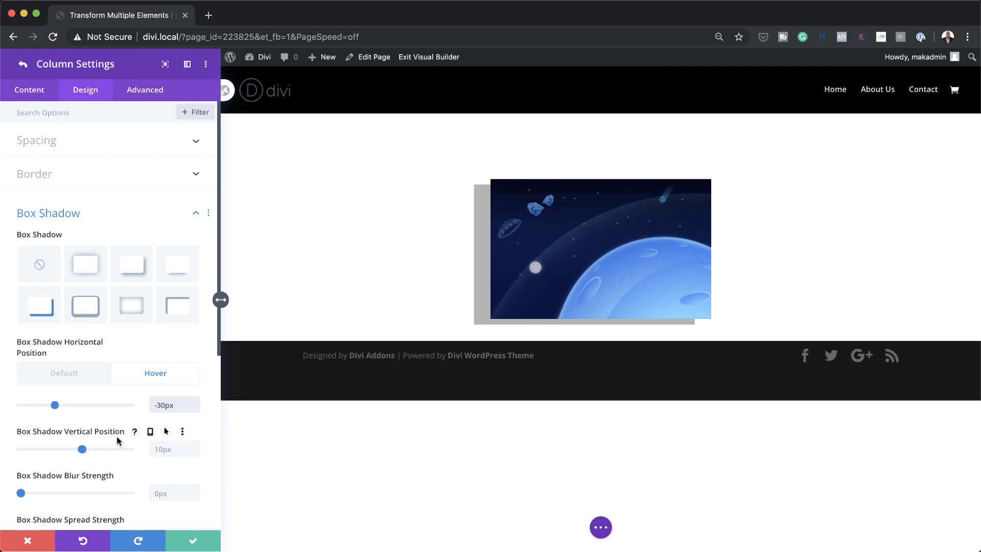
- Enable a hover value for the column's box shadow vertical position and set it to -15px
click(167, 433)
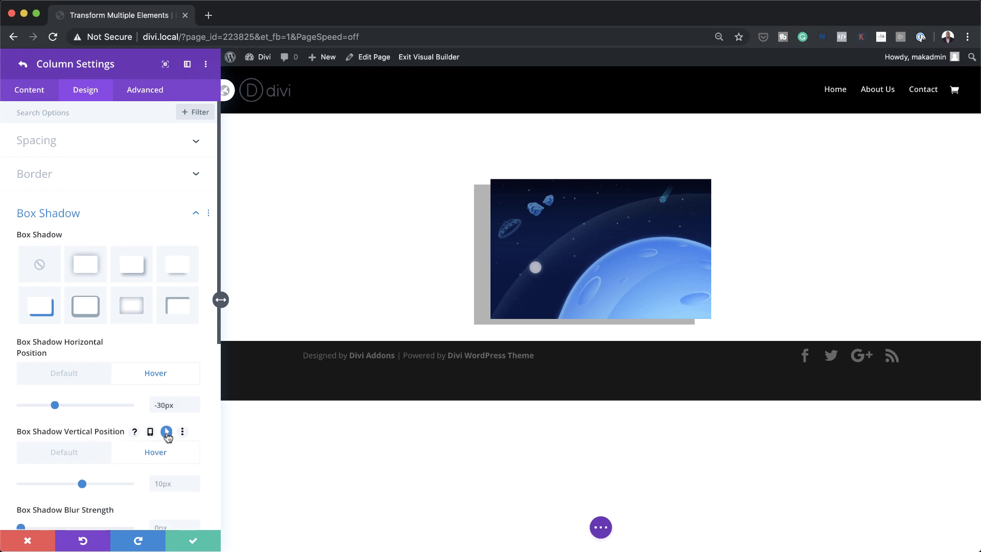
double_click(173, 483)
text(-30)
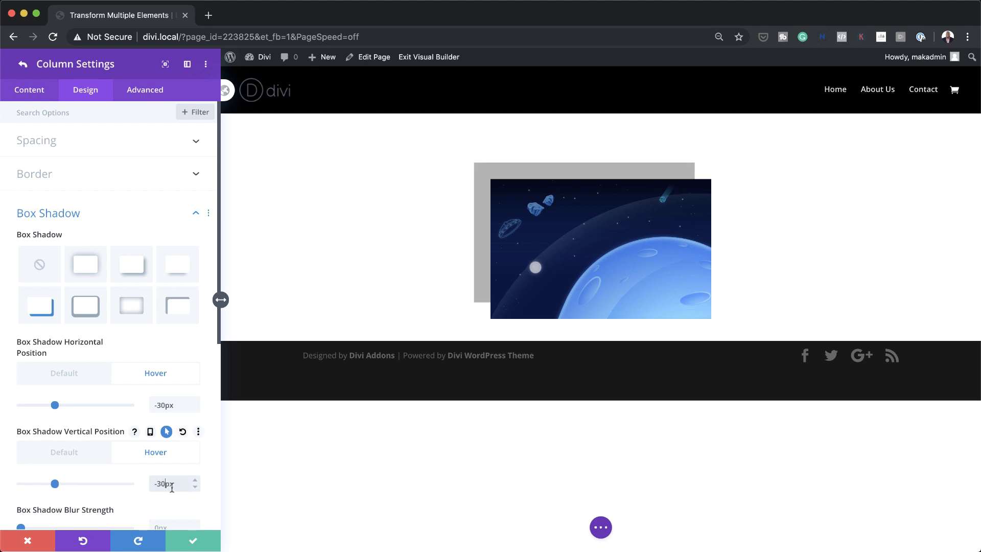
click(165, 484)
key(BackSpace)
text(15)
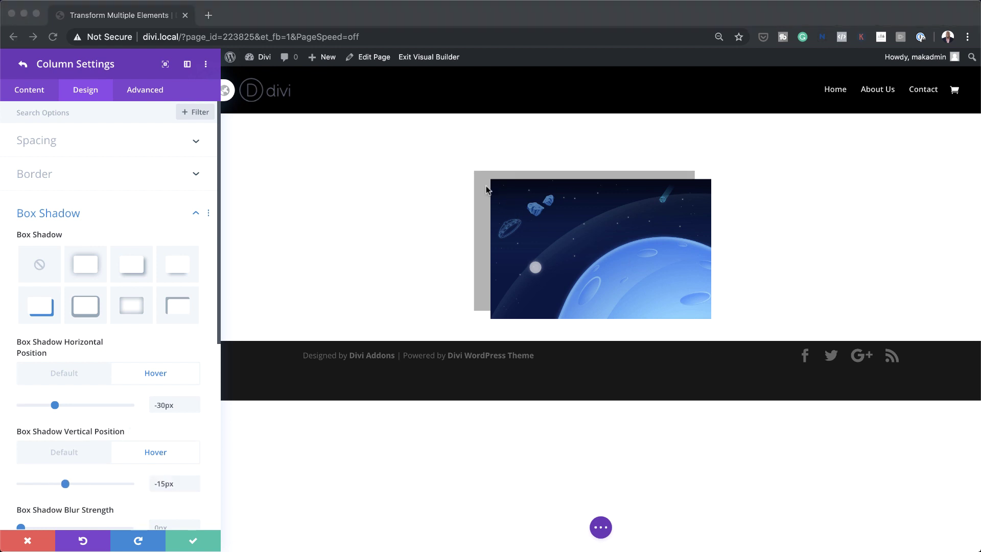
- Set the column's box shadow color to fully opaque #002f66
scroll(117, 437, down, 1)
scroll(118, 438, down, 5)
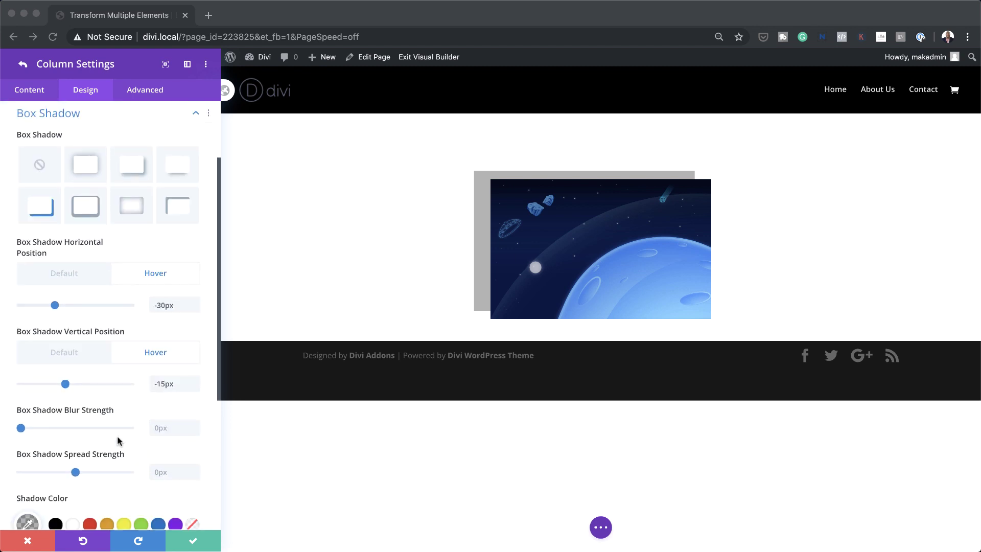
click(26, 465)
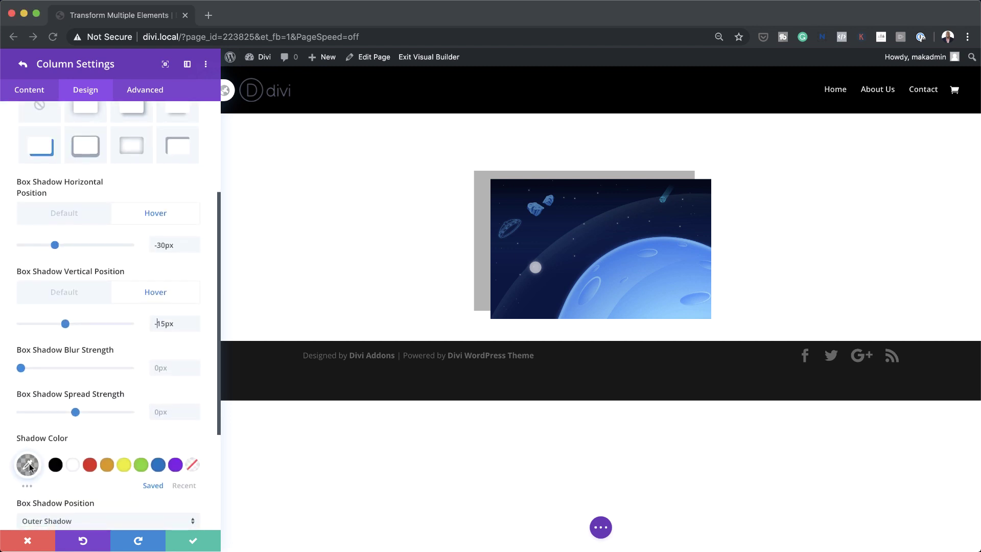
click(27, 465)
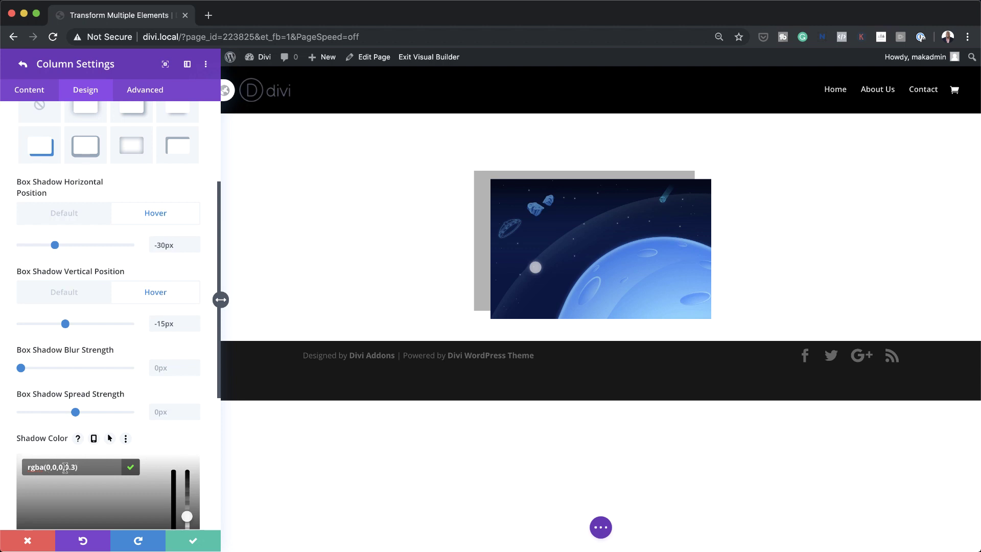
scroll(199, 464, down, 5)
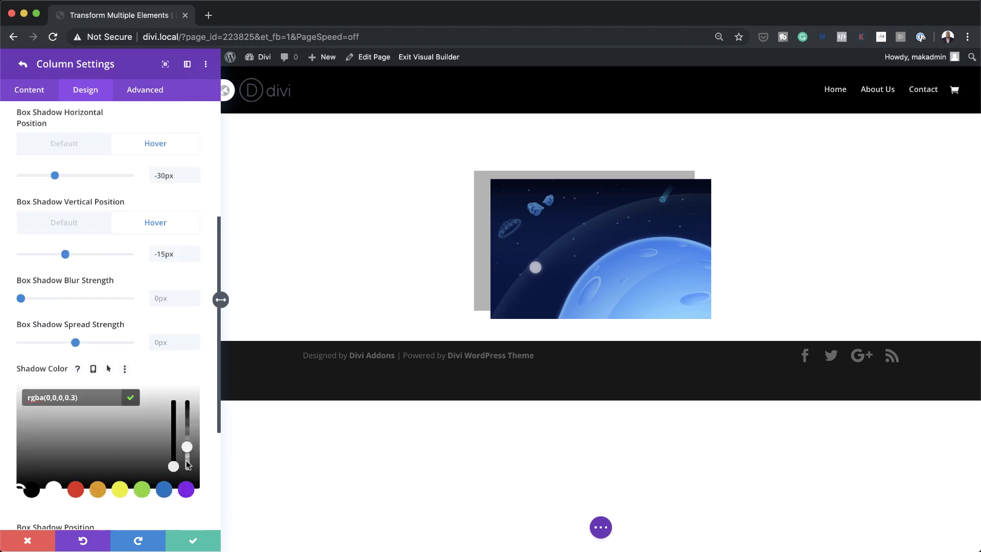
drag(187, 355, 187, 309)
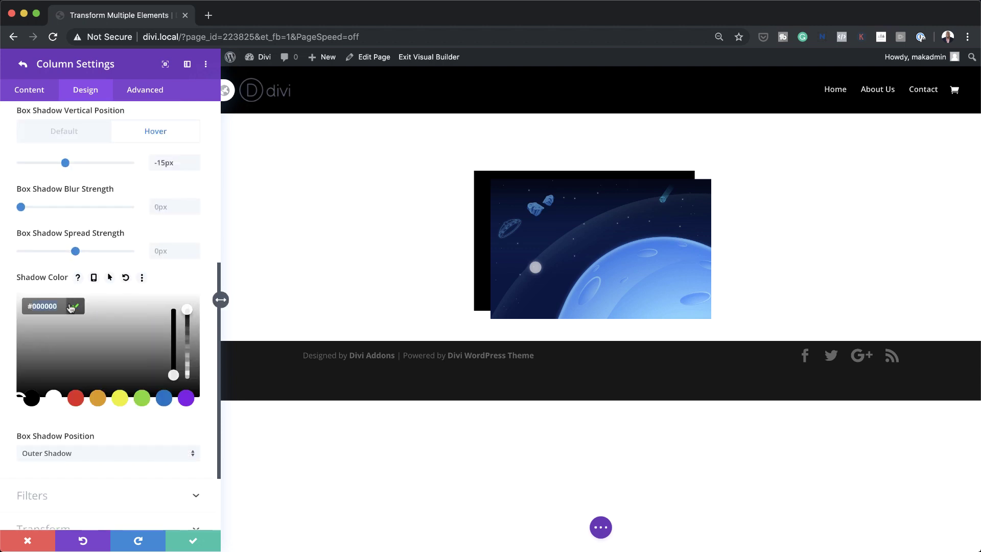
text(002f66)
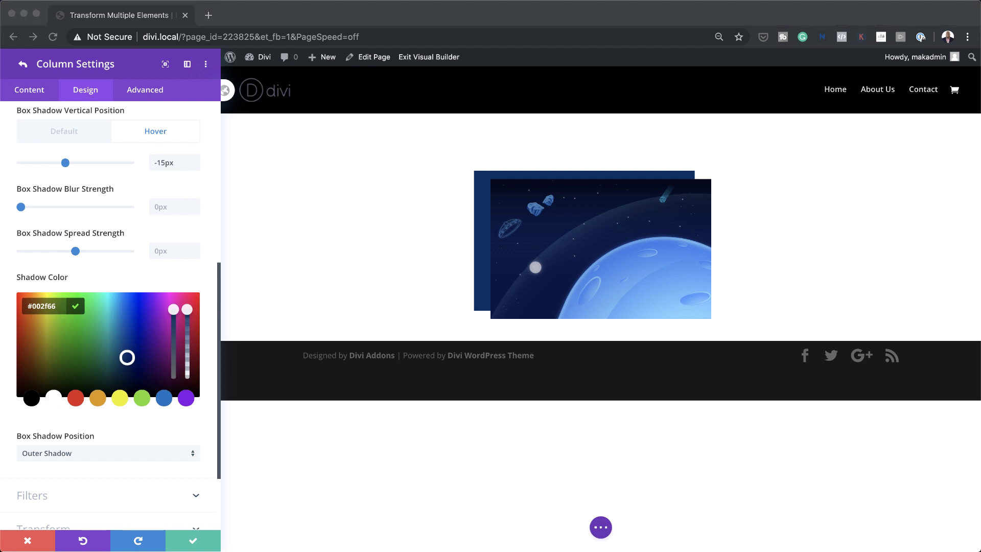
- Give the column's hover transform a -3deg skew in both directions and save the column settings
scroll(182, 424, down, 4)
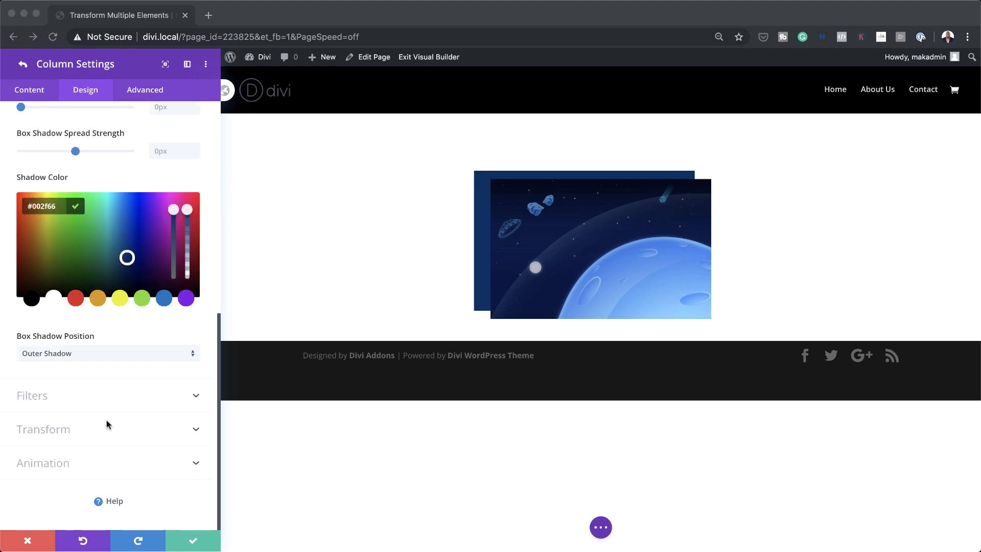
click(69, 430)
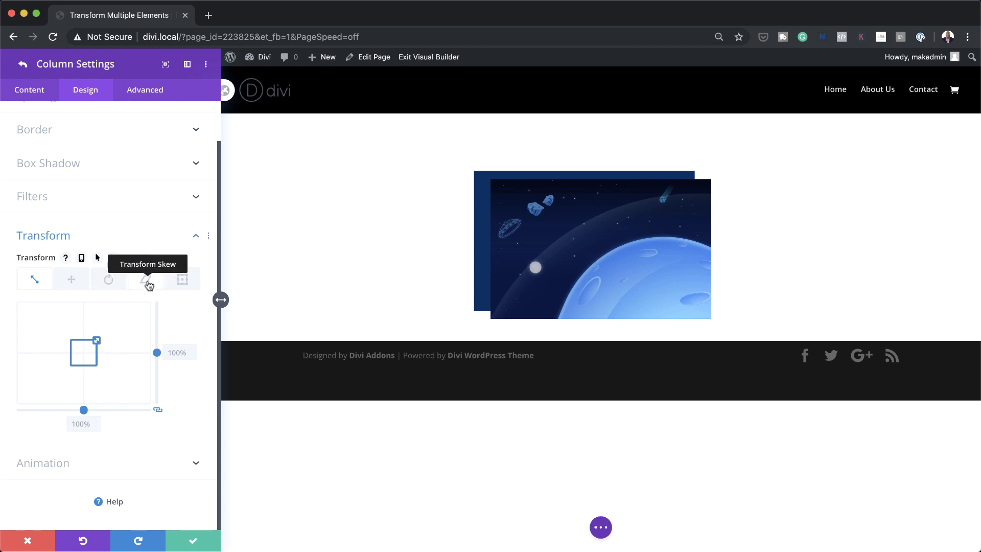
click(149, 284)
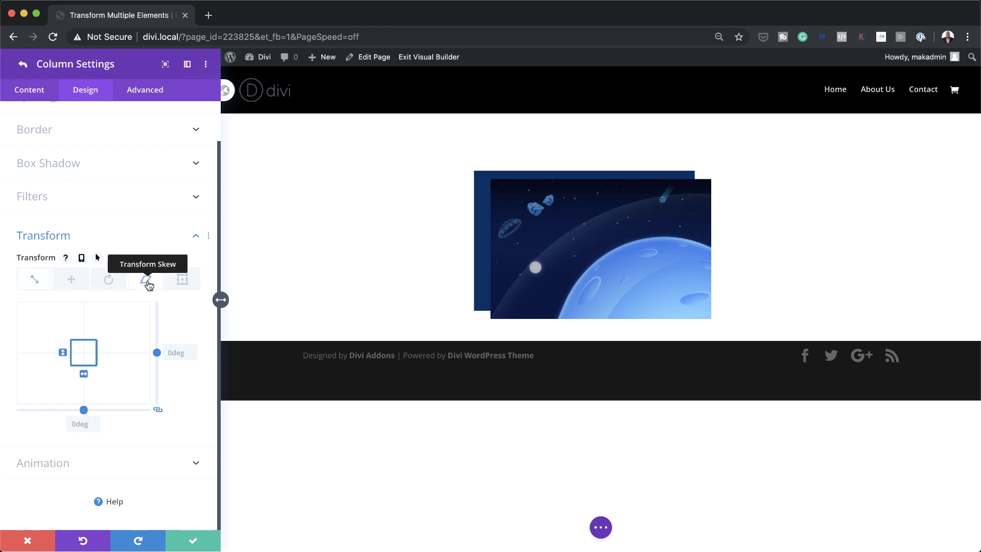
click(158, 246)
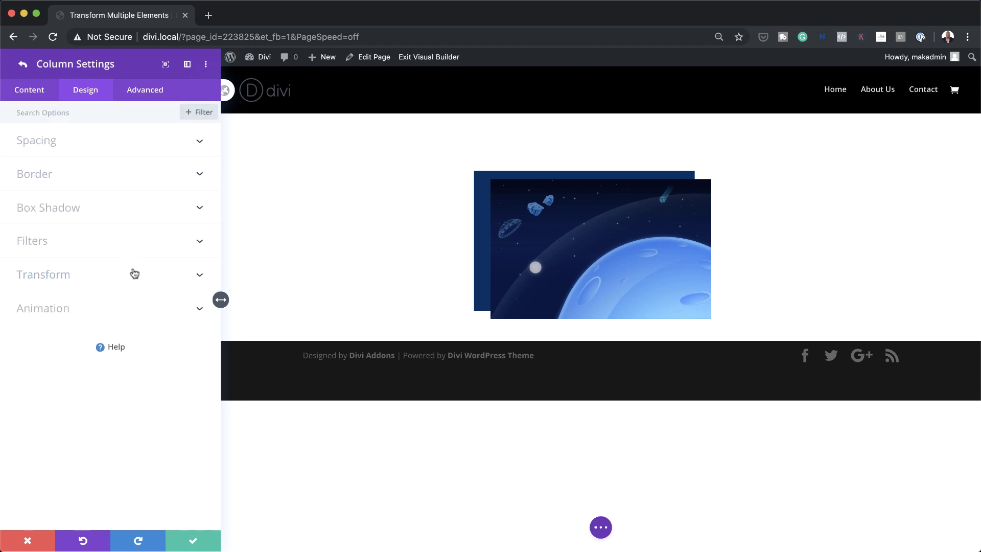
click(80, 281)
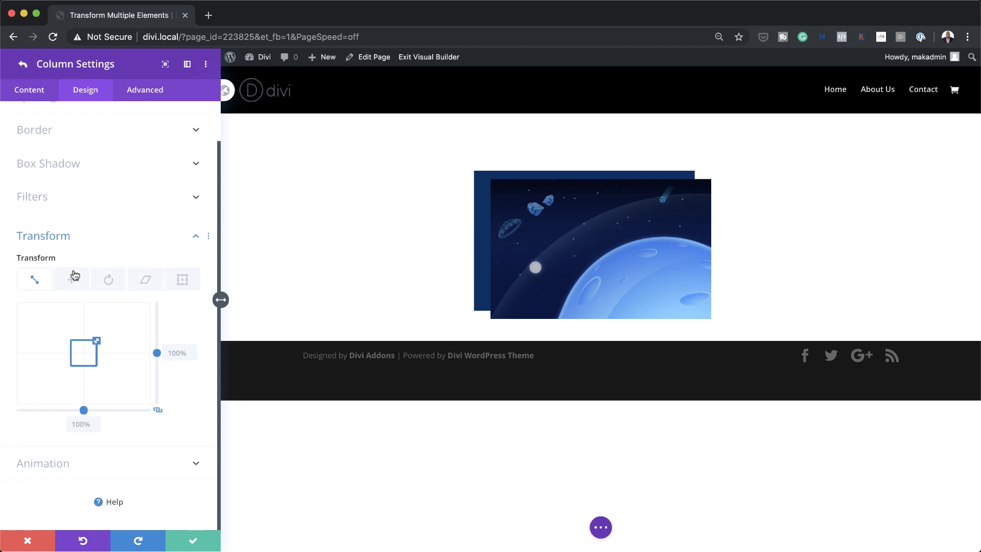
click(97, 258)
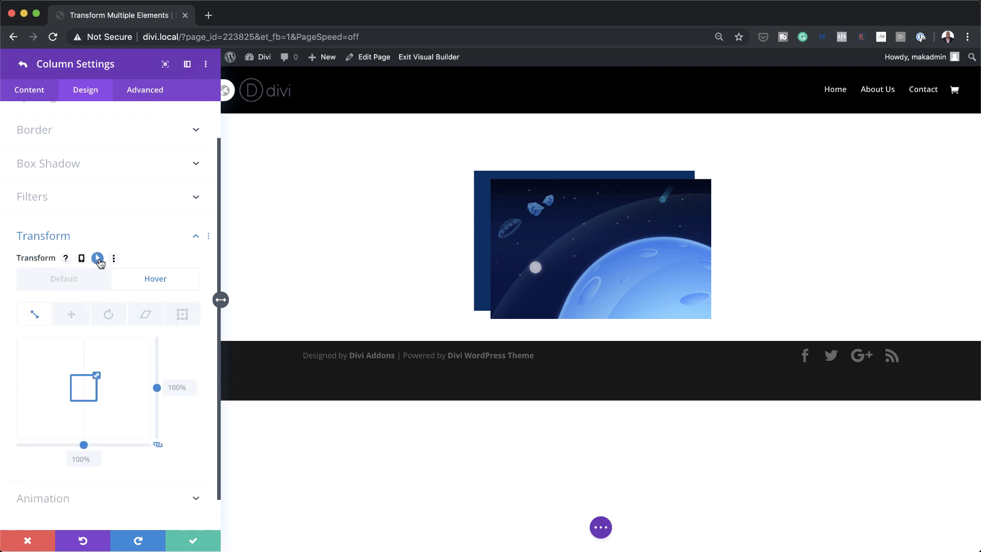
click(145, 316)
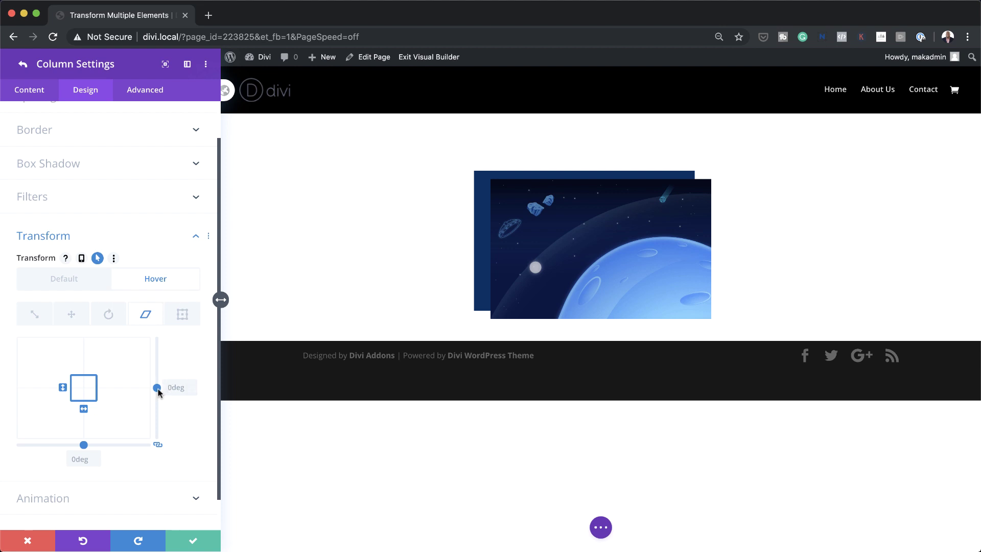
drag(158, 391, 158, 388)
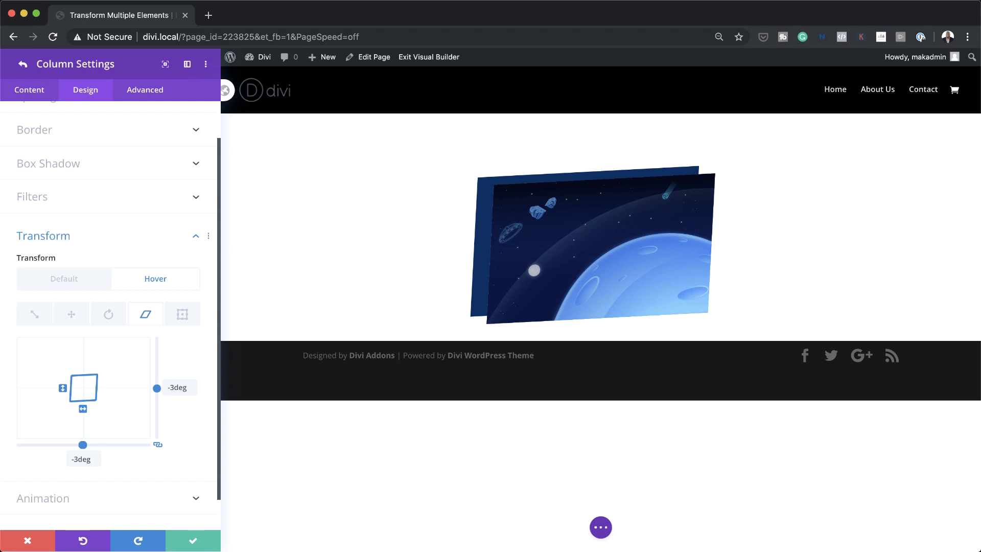
click(194, 543)
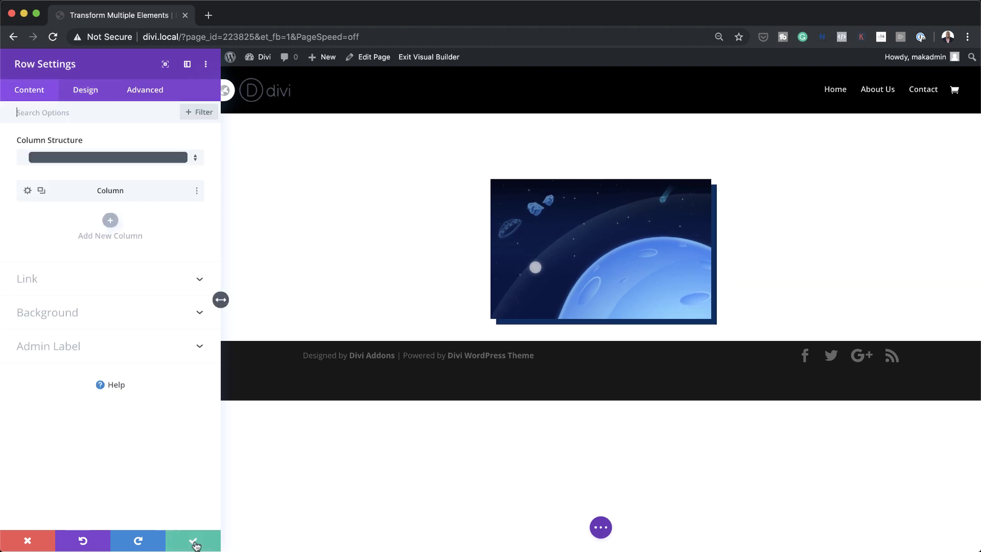
- Save the row settings and the page, and leave the visual builder to check the image's hover effect on the live page
click(195, 544)
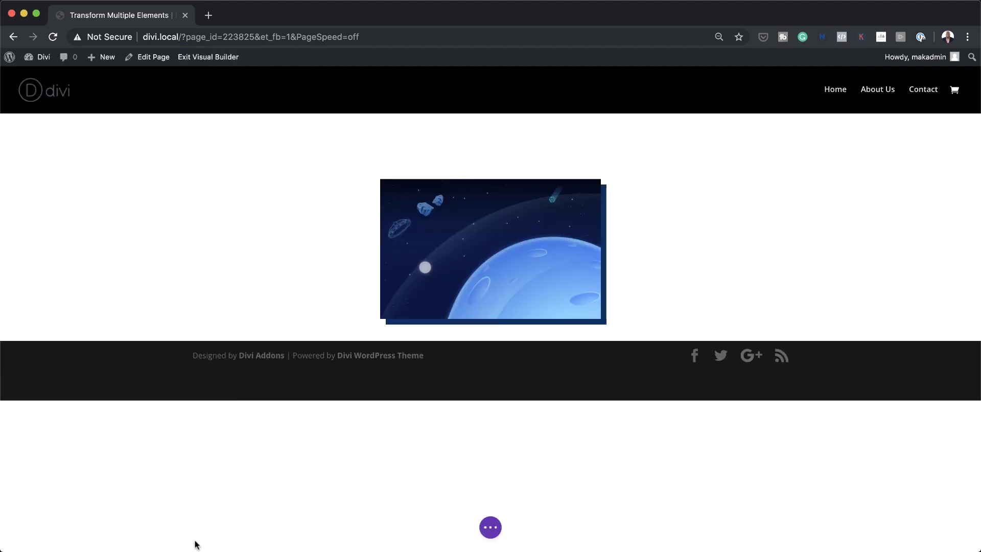
click(490, 526)
click(944, 527)
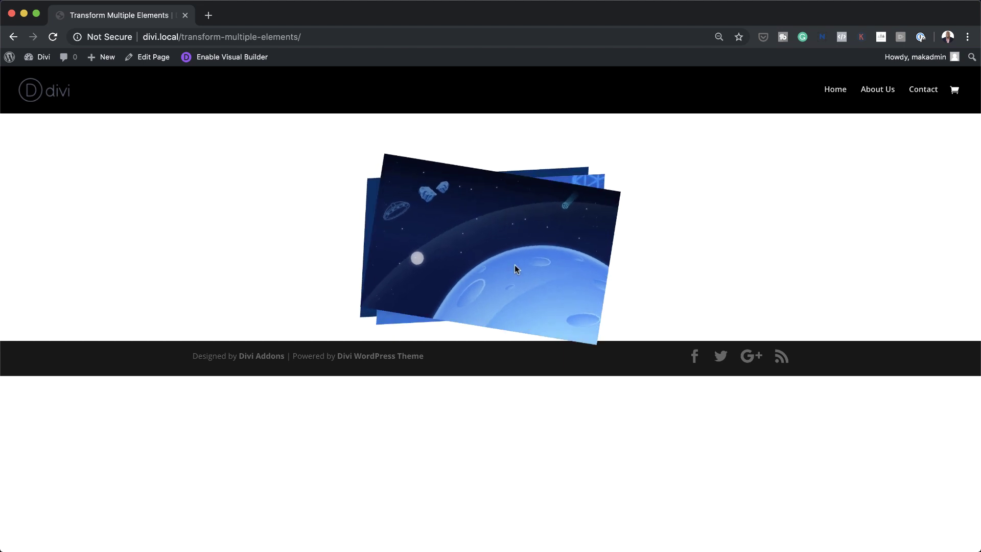
- Reopen the page in the visual builder and add a new regular section below the image section
click(224, 58)
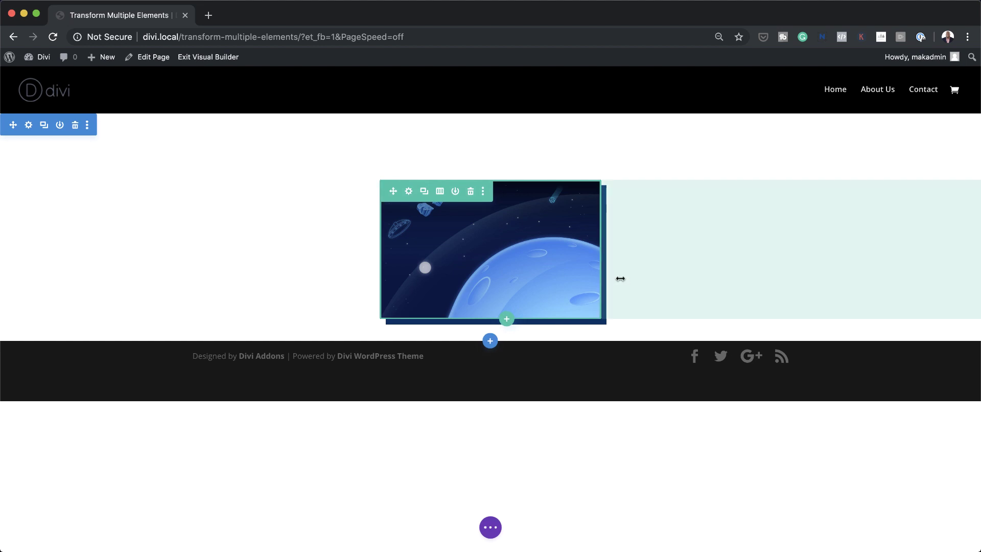
click(490, 342)
click(434, 310)
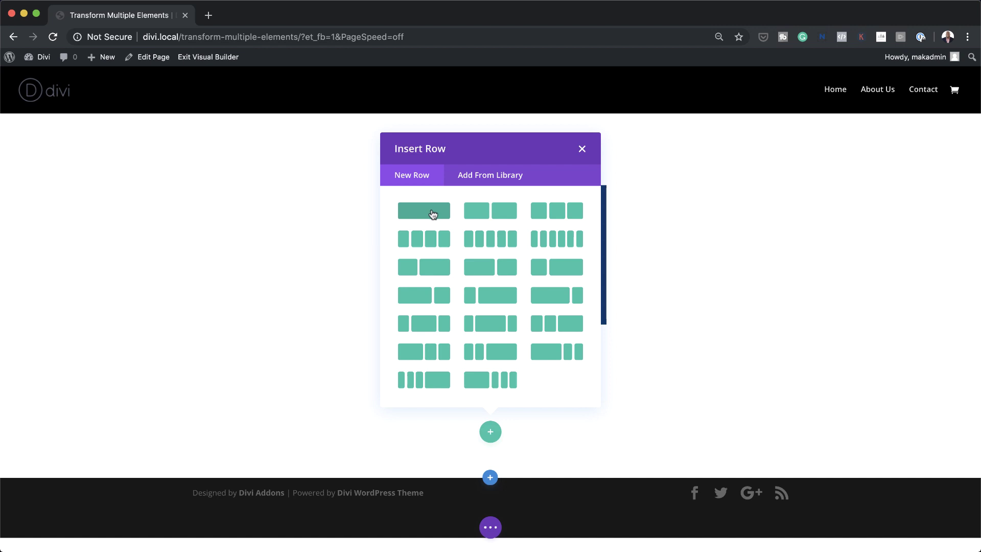
- Insert a one-column row without a module in the new section and open the settings of its column
click(432, 214)
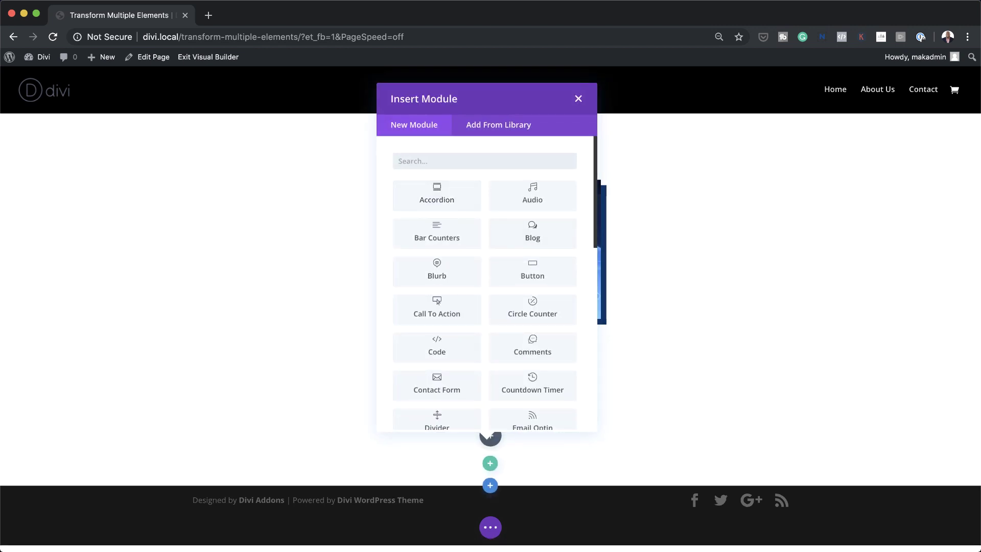
click(577, 99)
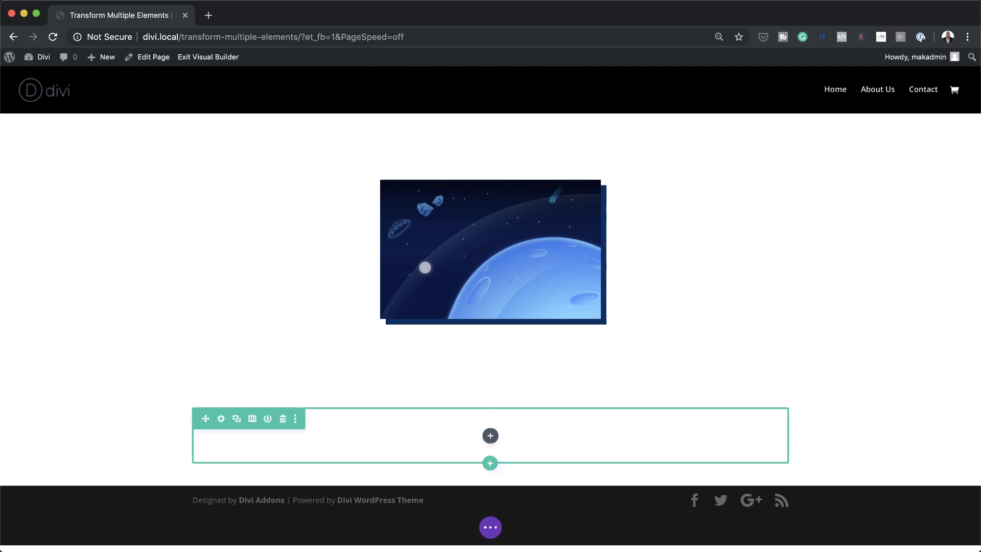
click(221, 419)
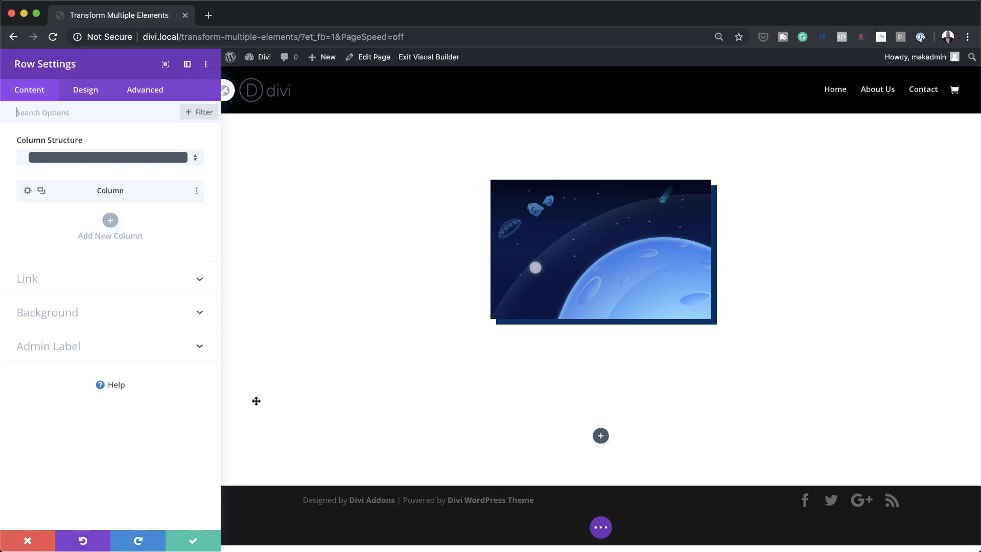
click(28, 190)
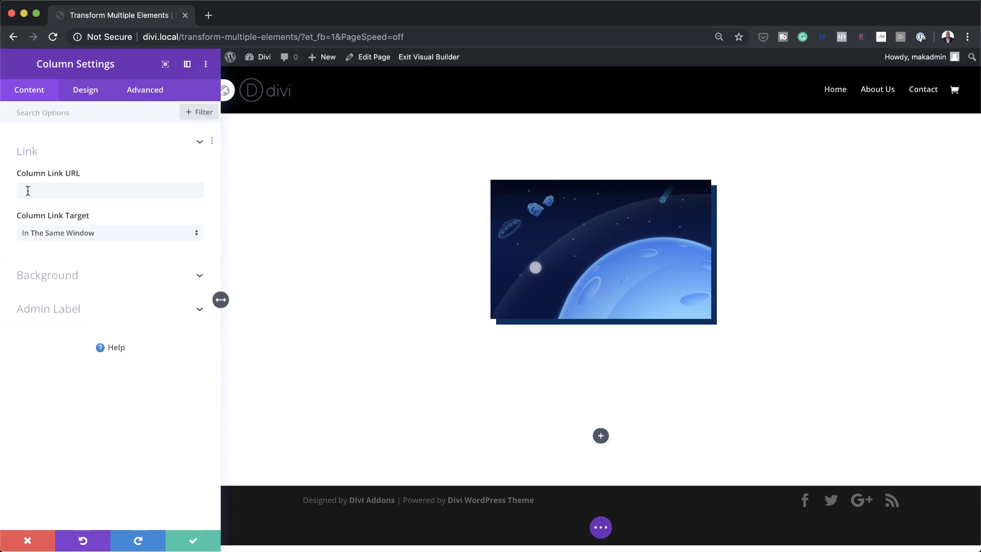
- Add a background gradient to the column and set its first color to rgba(34,43,58,0.71)
click(71, 266)
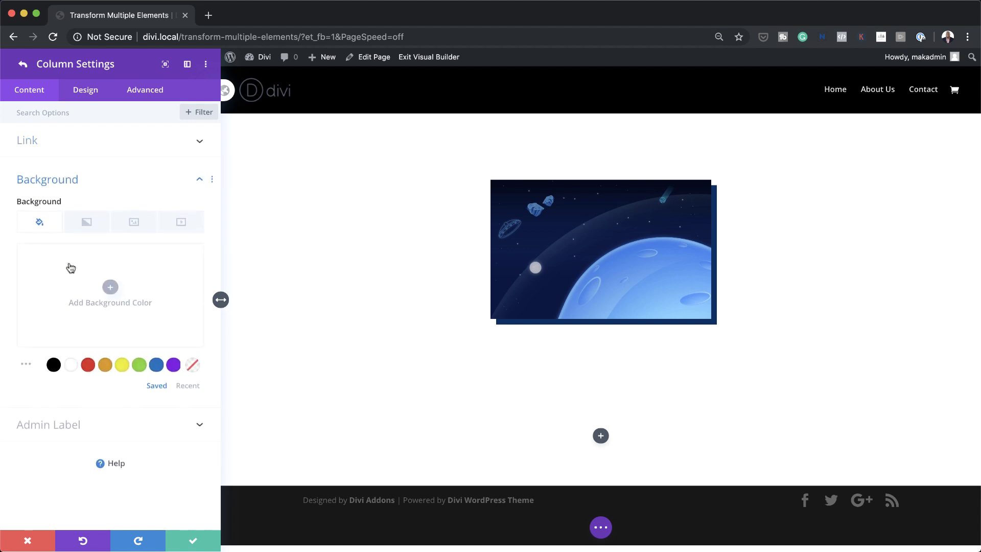
click(88, 223)
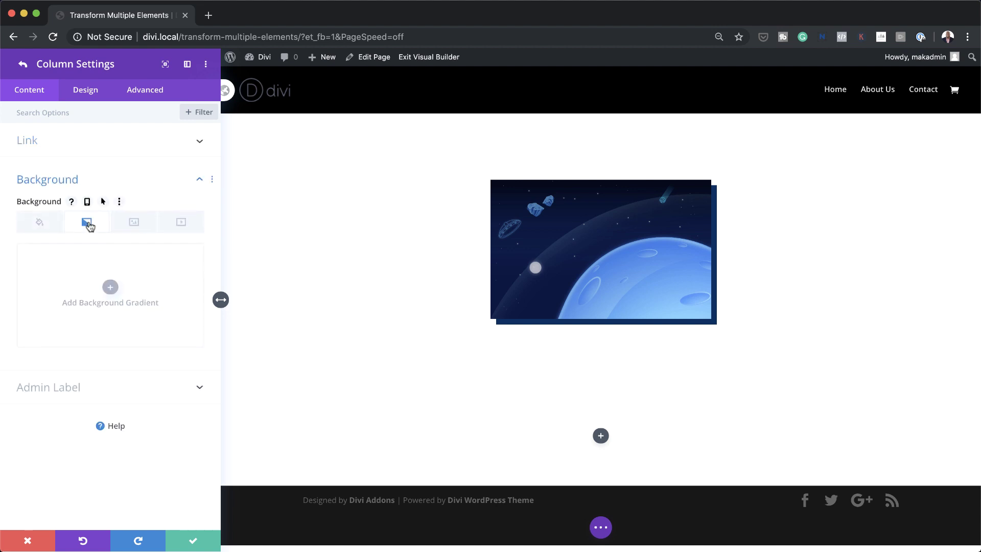
click(110, 288)
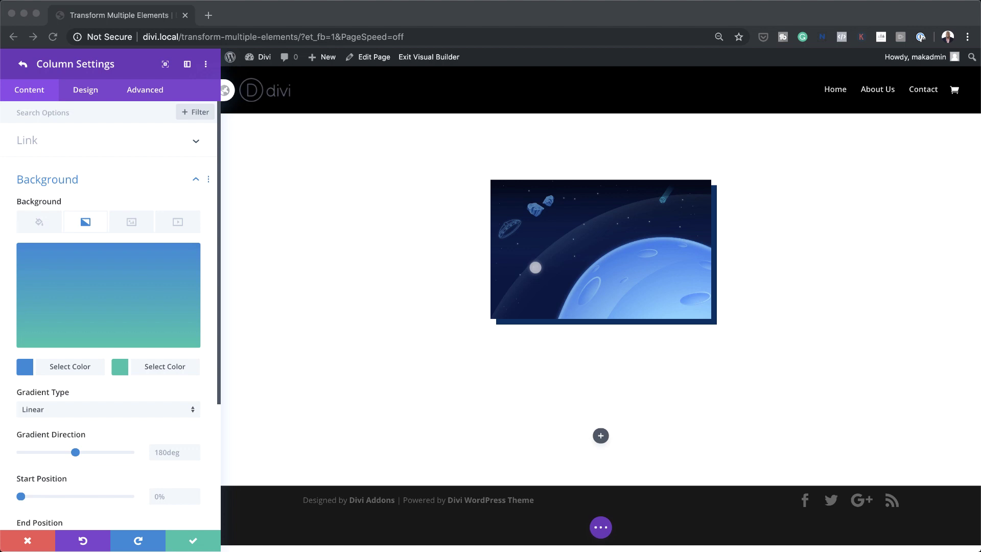
click(23, 372)
click(25, 370)
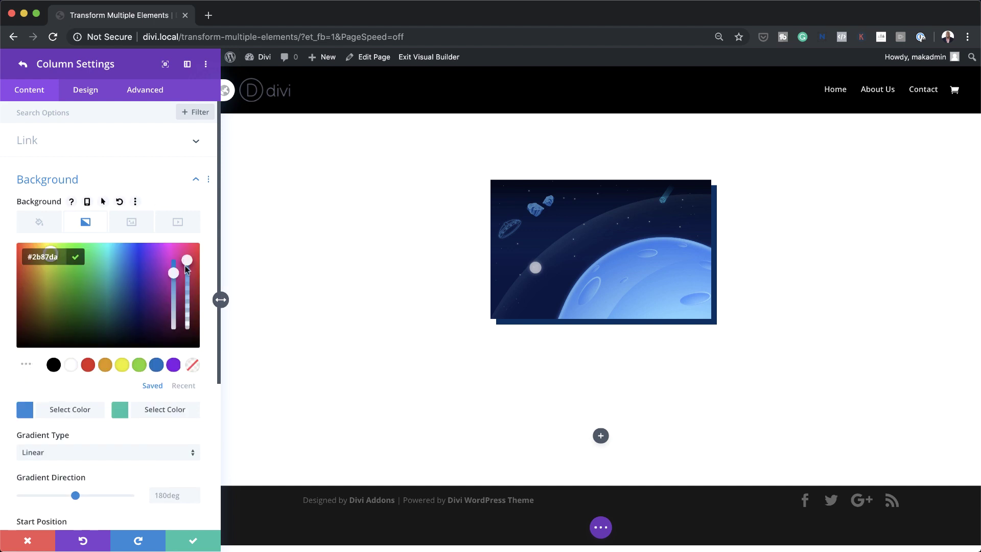
drag(185, 266, 185, 274)
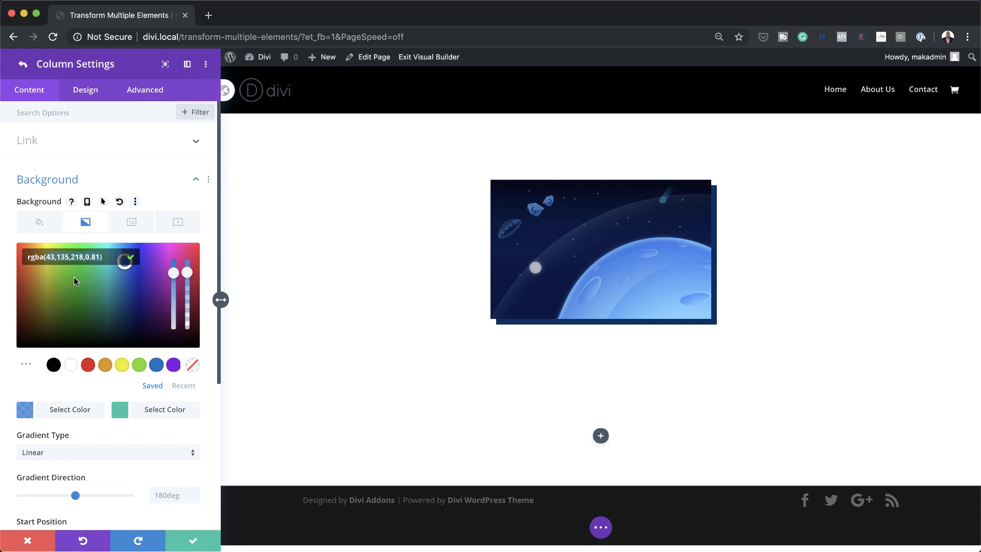
key(ctrl+a)
text(rgba(34,43,58,0.71))
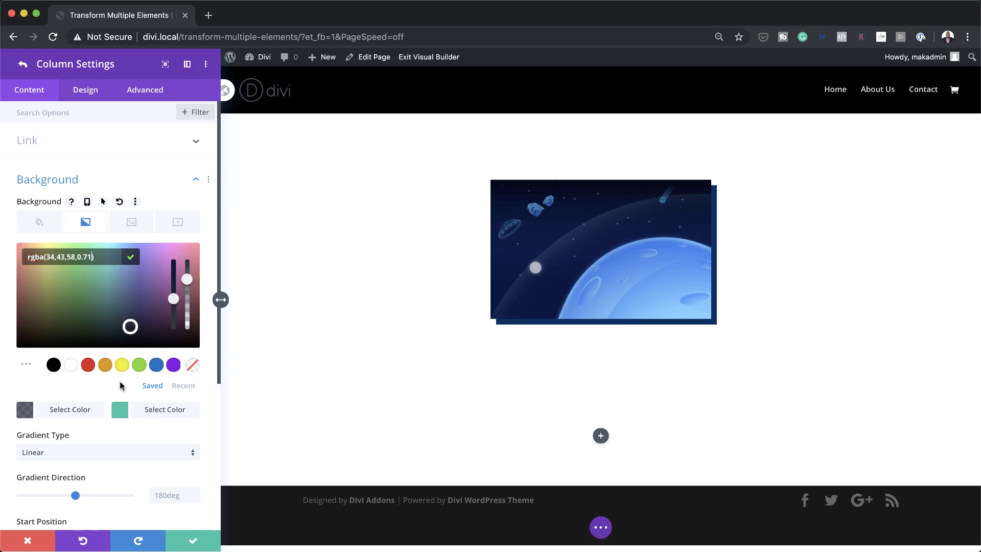
- Set the second color of the column's background gradient to #222b3a
click(121, 411)
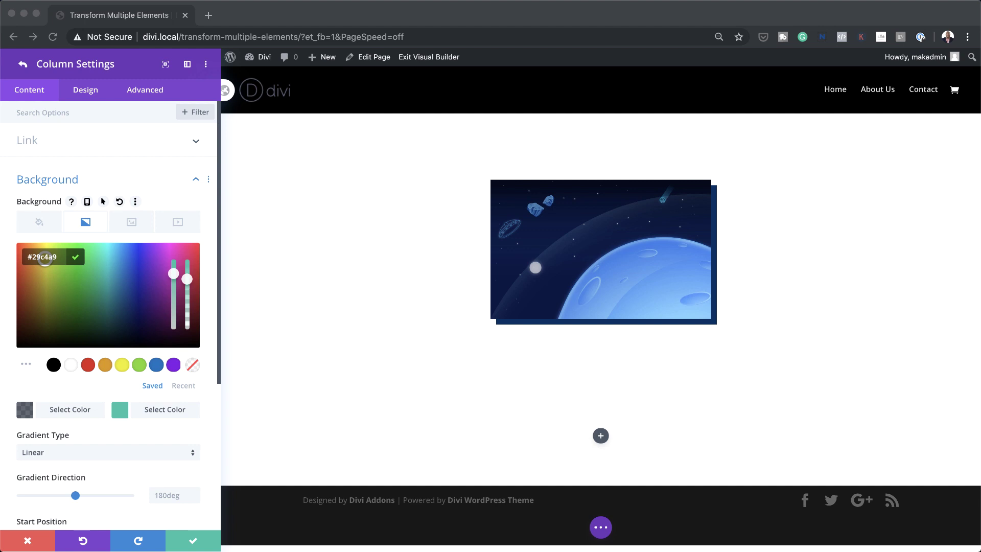
click(34, 256)
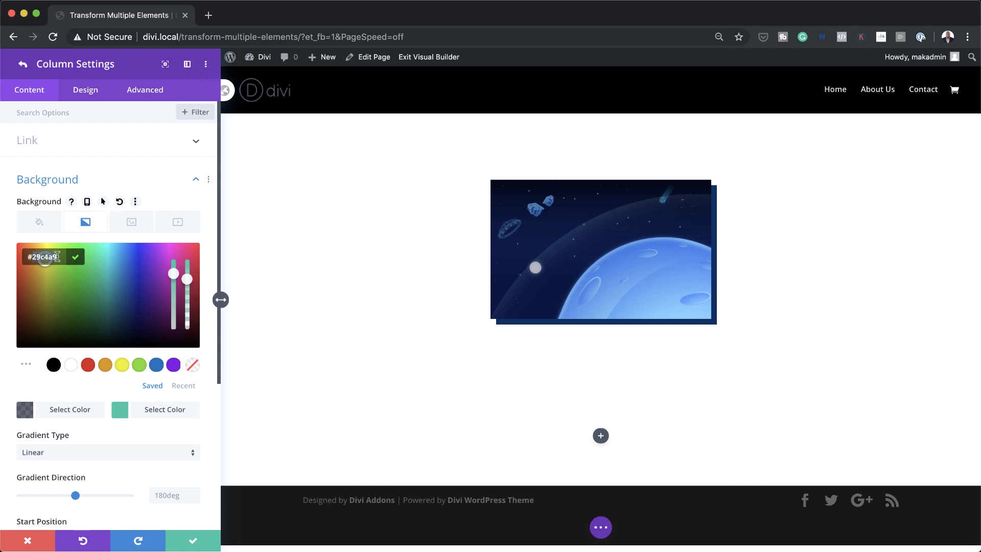
key(super+a)
text(#222b3a)
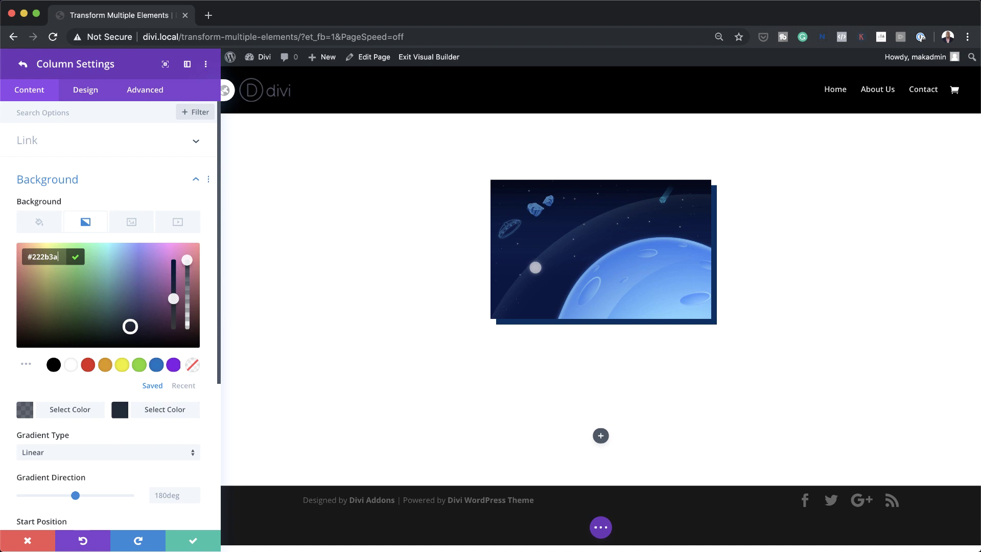
- Add travel-blog-04.jpg from the media library as the column's background image
click(132, 224)
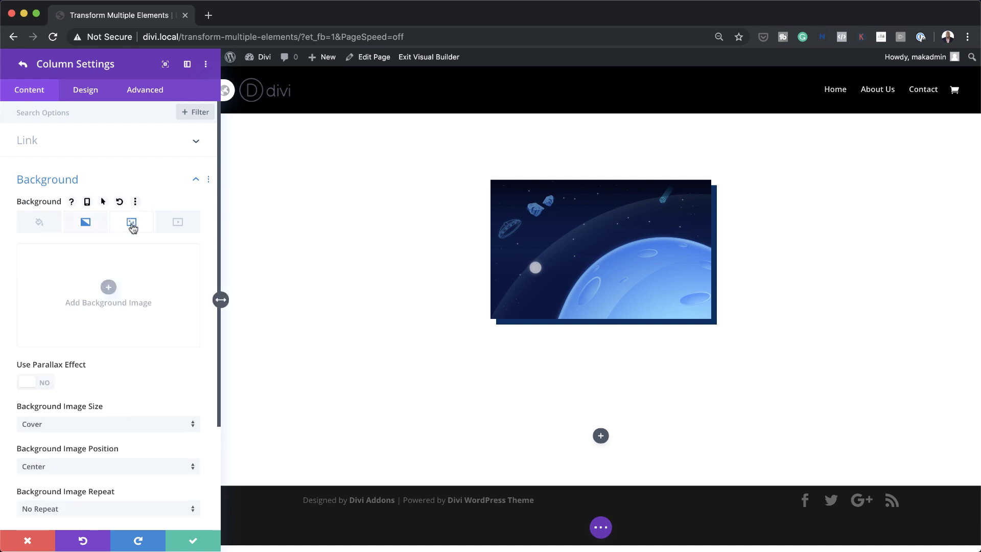
click(105, 287)
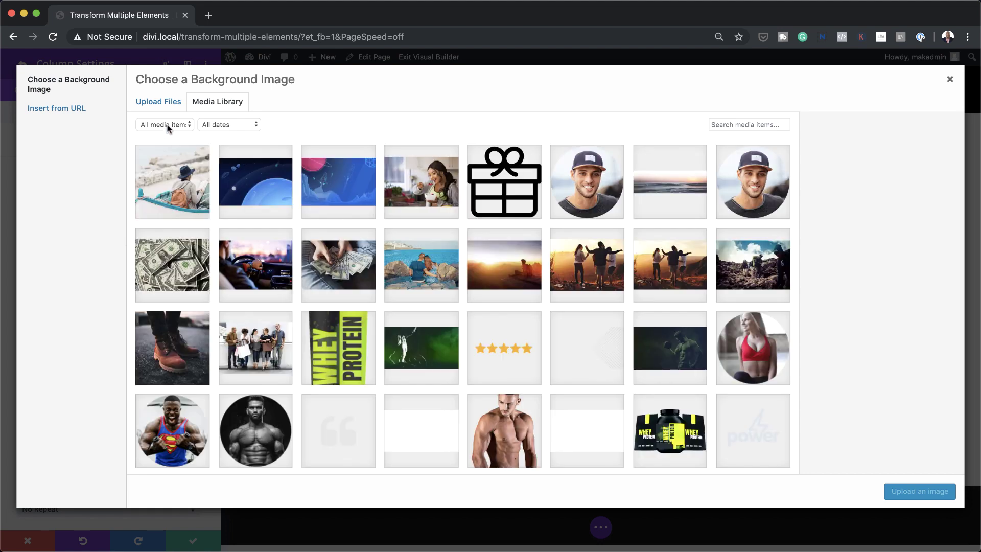
click(191, 194)
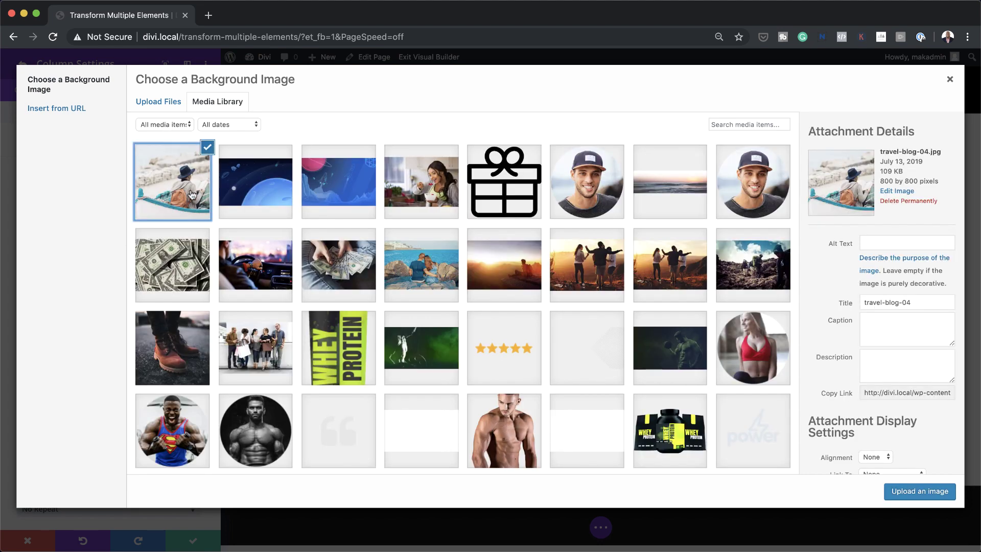
click(919, 492)
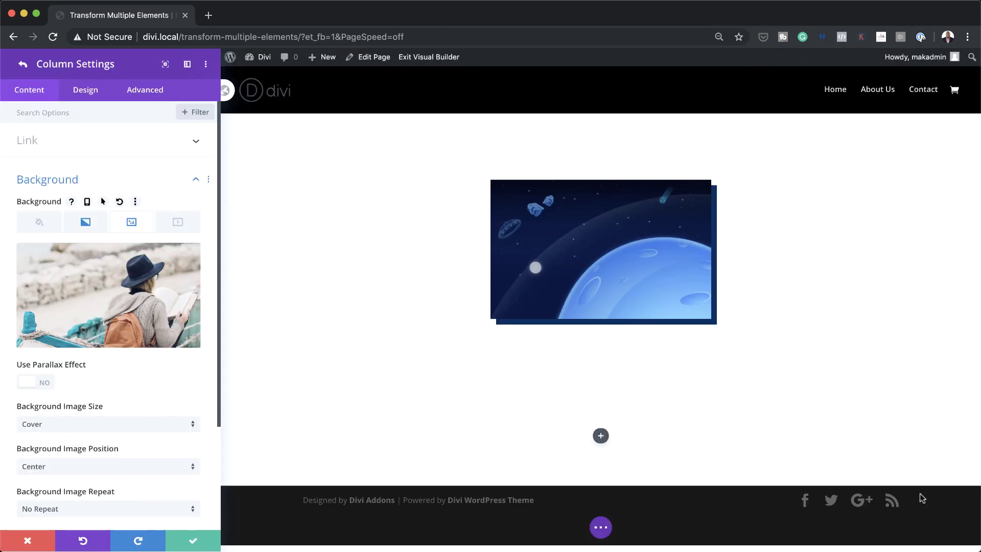
- Link the column's top and bottom padding at 0px, and save the column and row settings
click(94, 92)
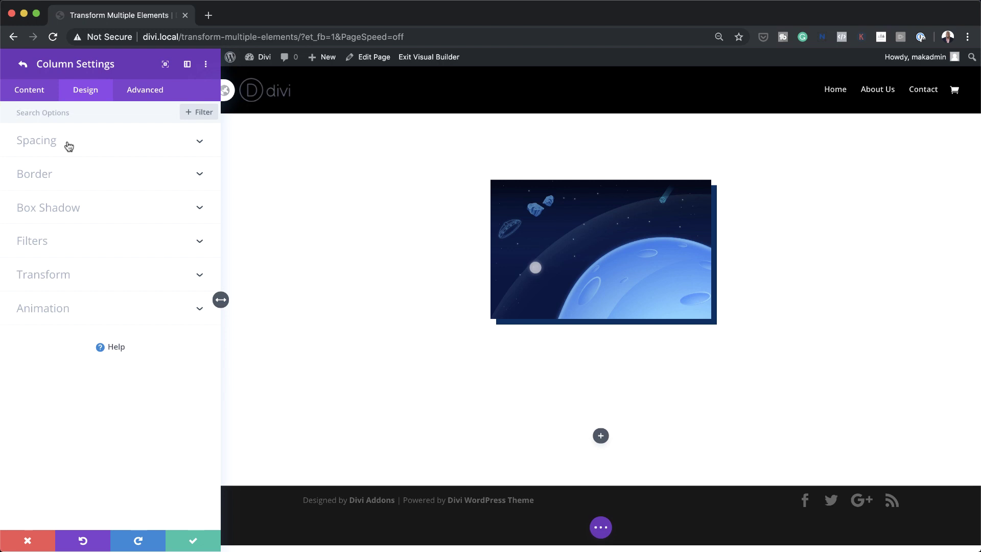
click(68, 146)
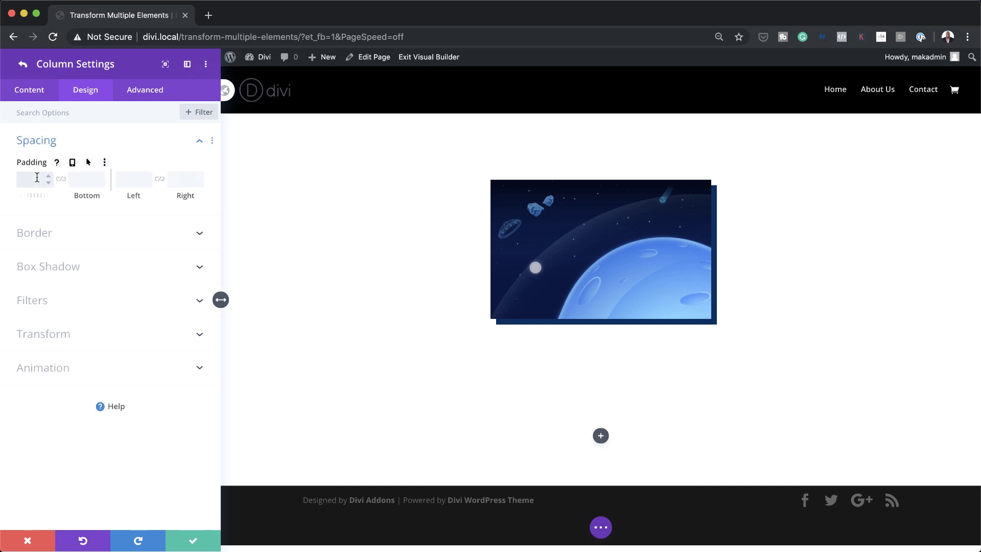
click(60, 180)
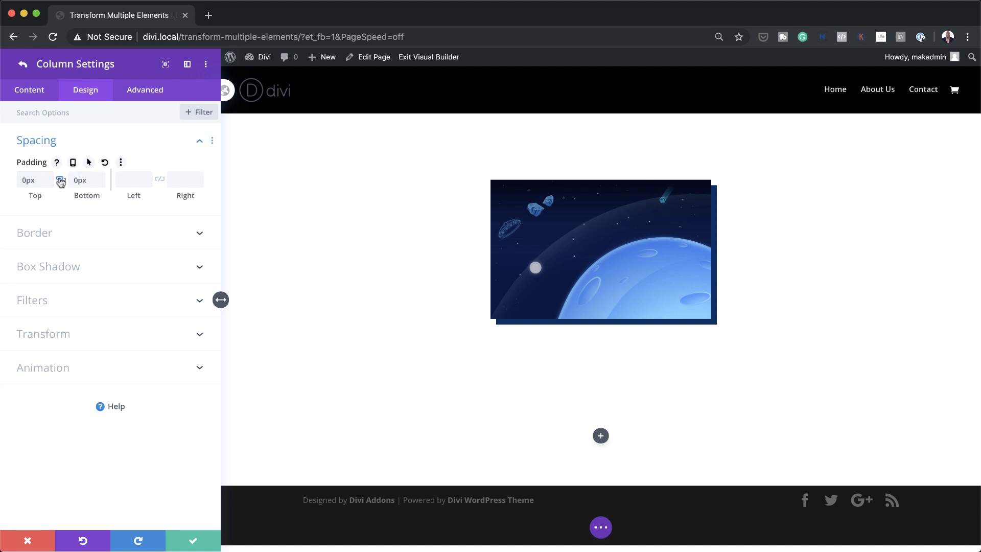
click(612, 383)
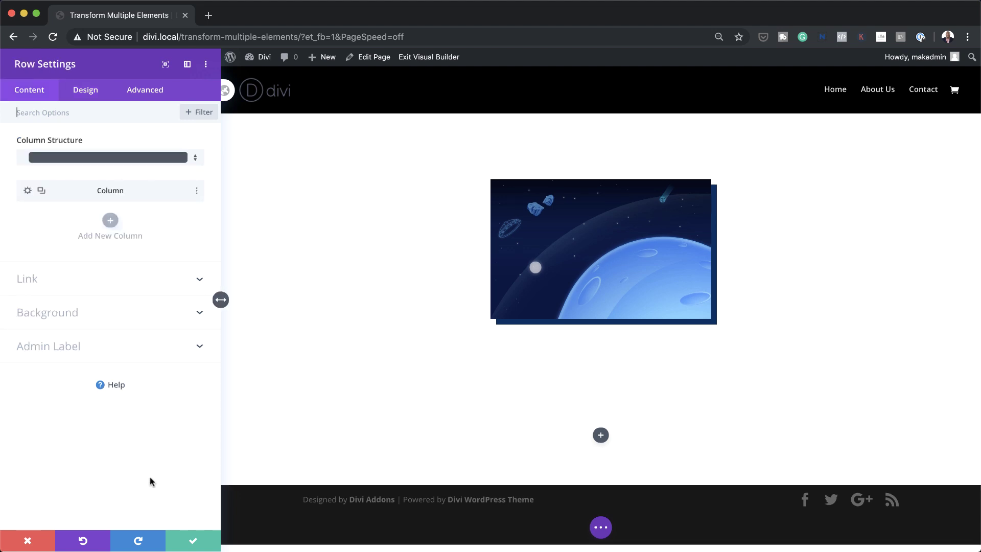
click(193, 542)
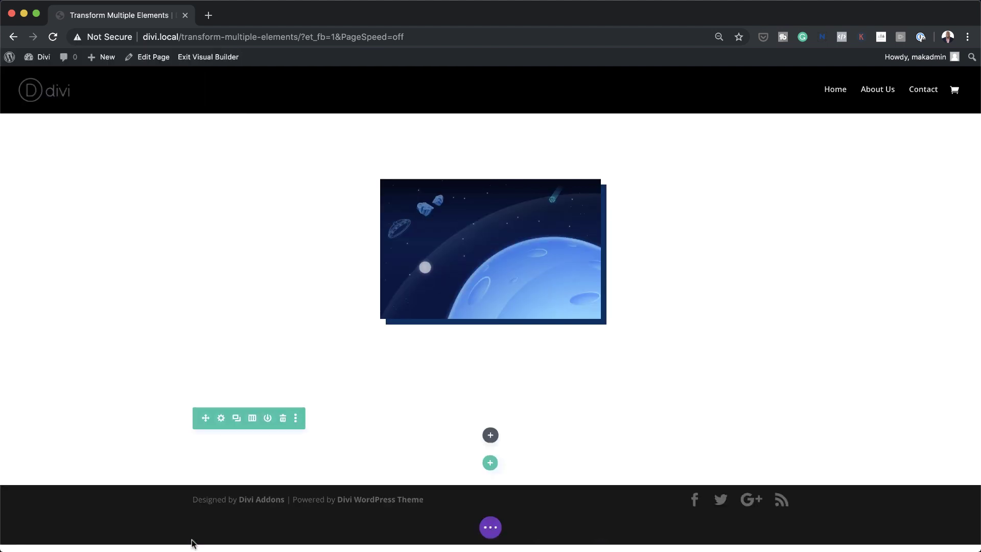
- Add a Call To Action module to the new row
click(491, 435)
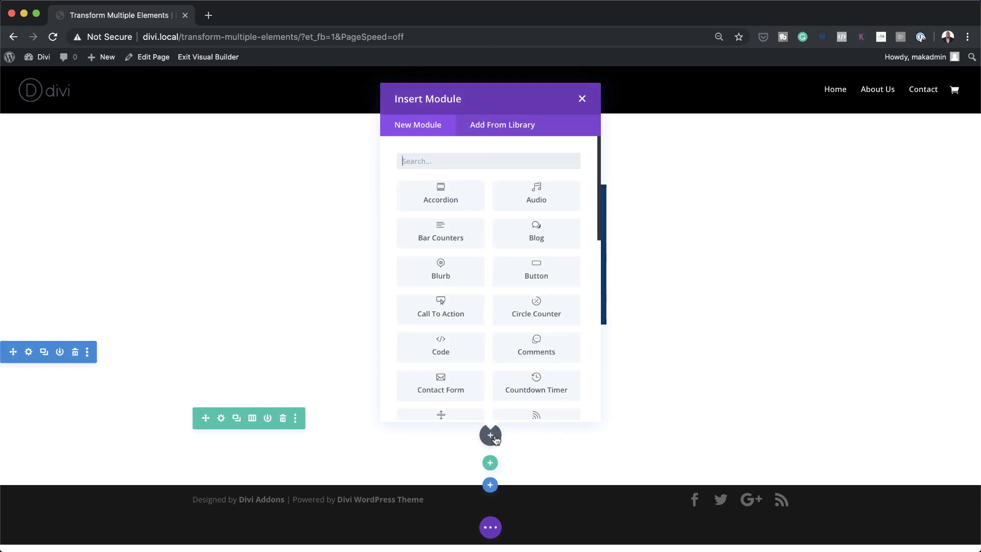
text(ca)
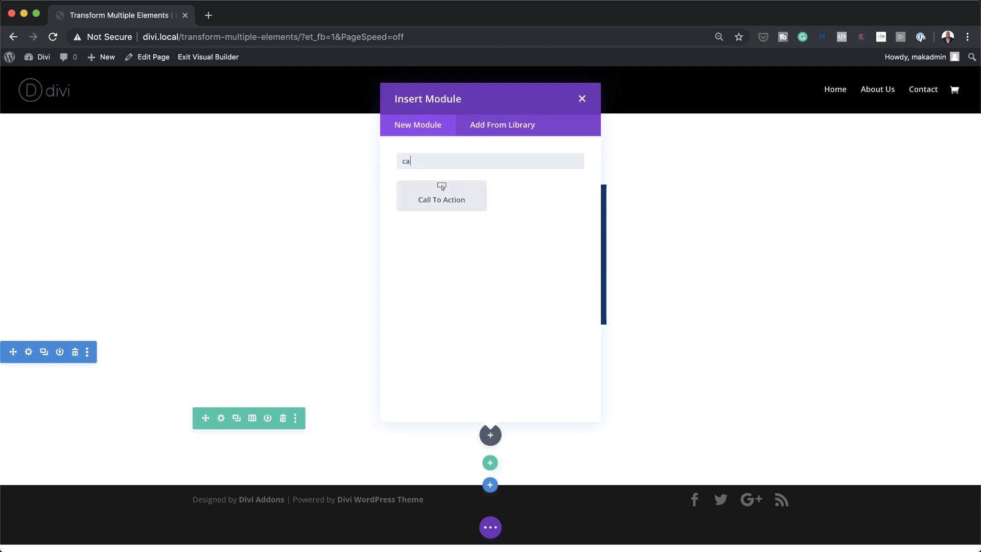
click(455, 197)
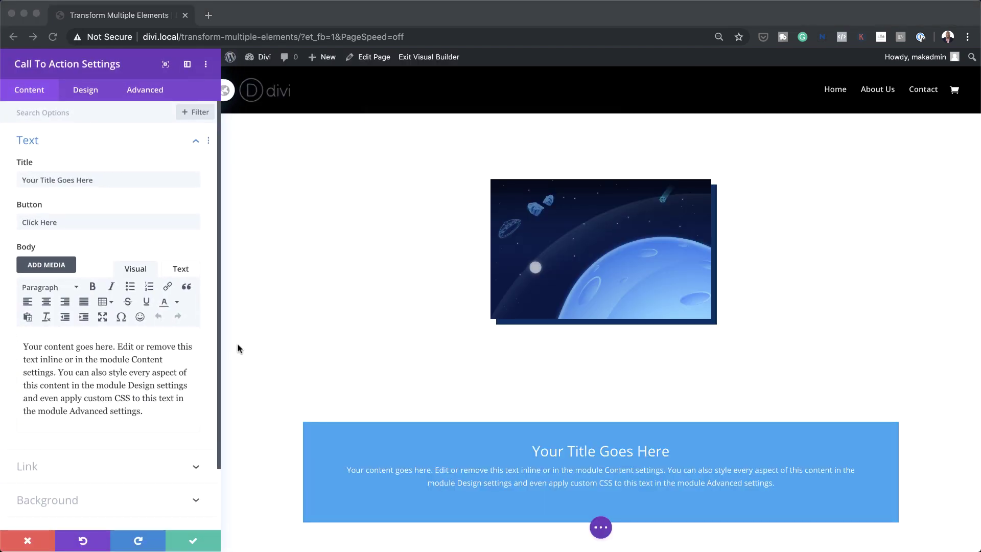
- Set the call to action's title to "Travel With Points" and replace its body text with "For a limited time only"
triple_click(108, 179)
text(Travel With Points)
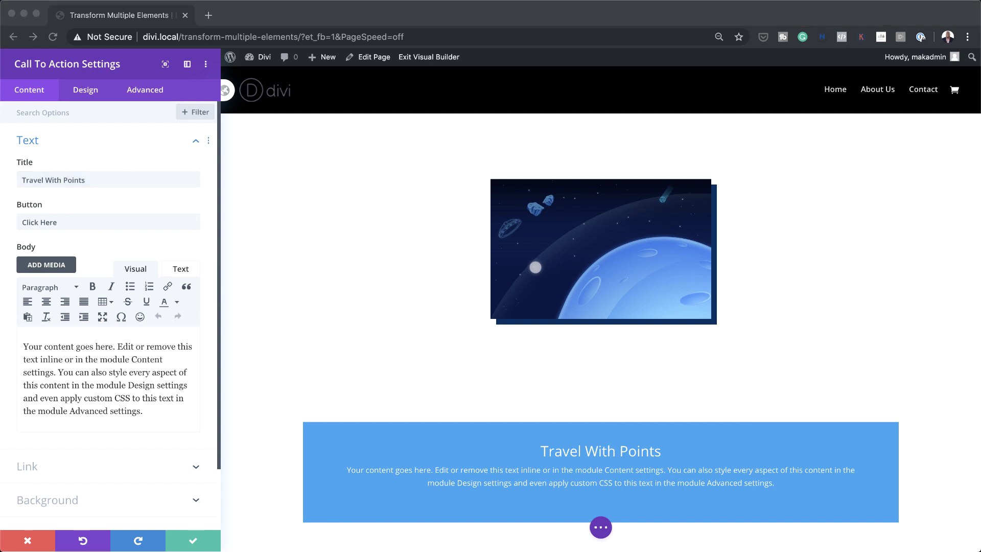
click(149, 410)
drag(148, 412, 11, 344)
text(For a limited time only)
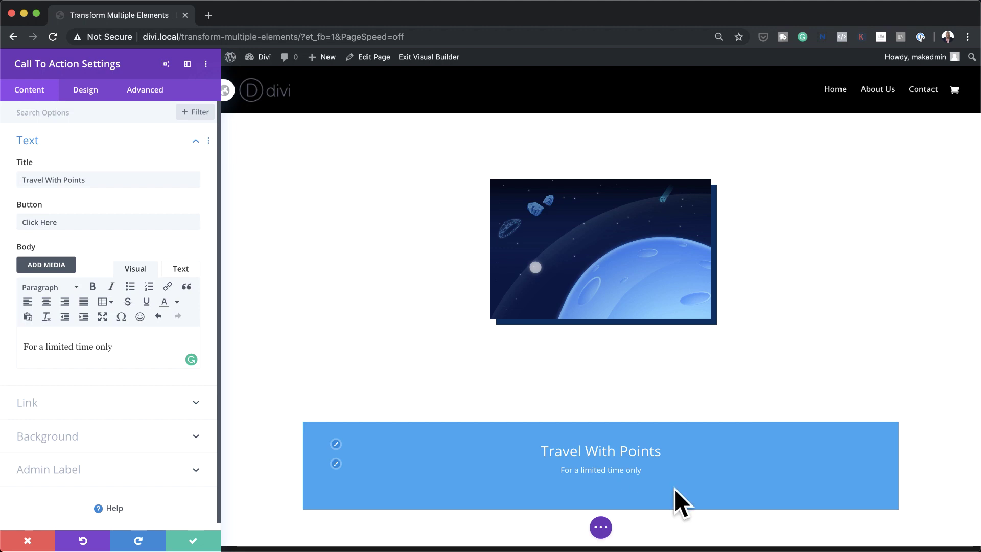
- Set the call to action's button link URL to # and turn off the module's background color
click(132, 411)
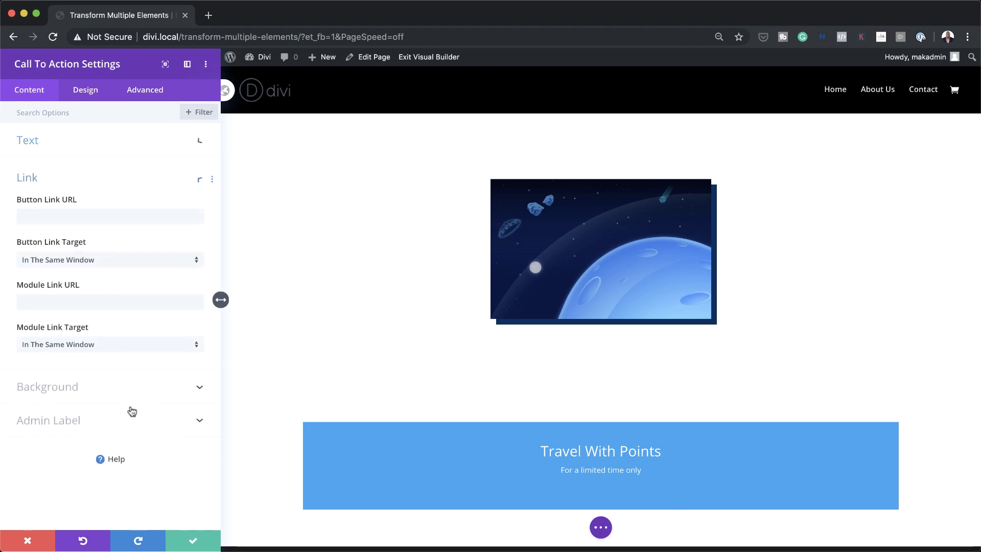
click(56, 216)
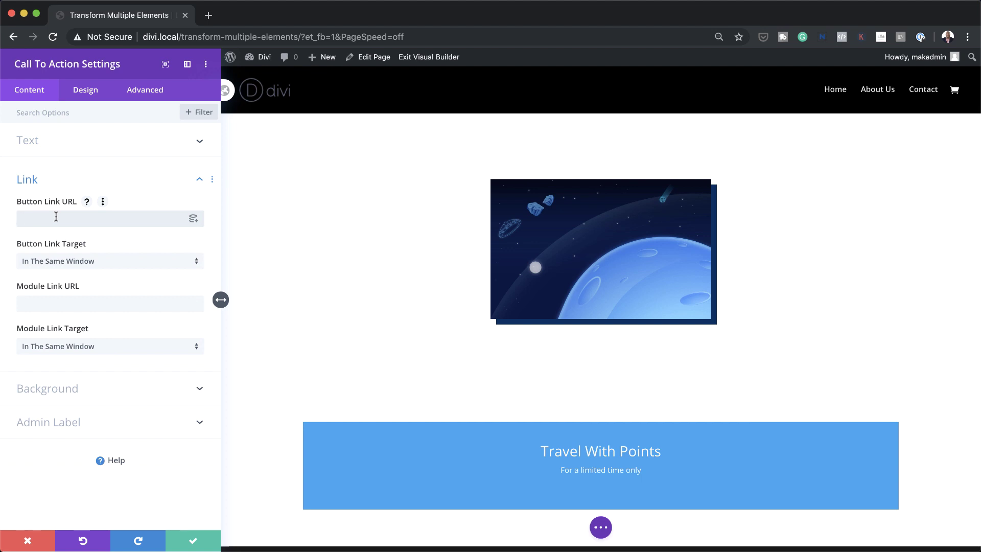
text(#)
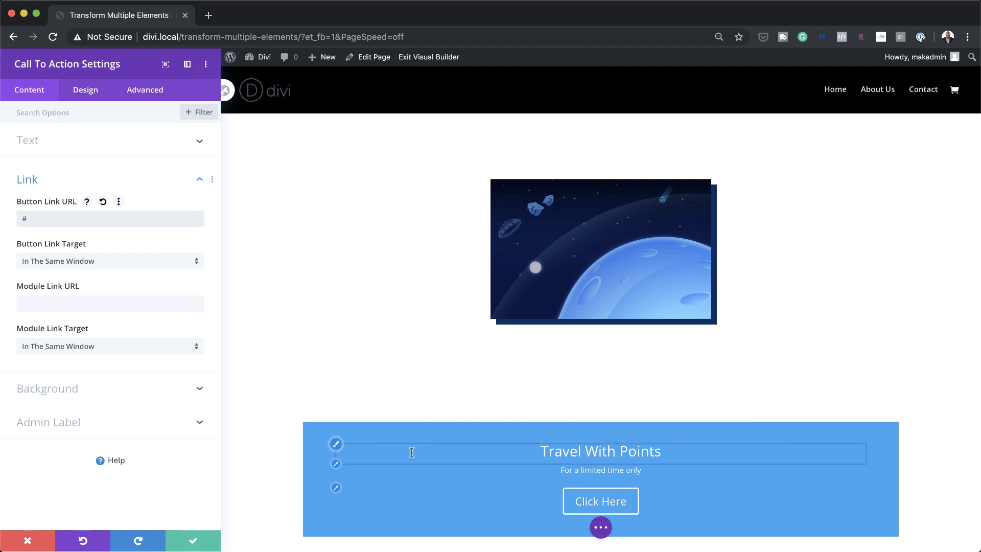
click(143, 390)
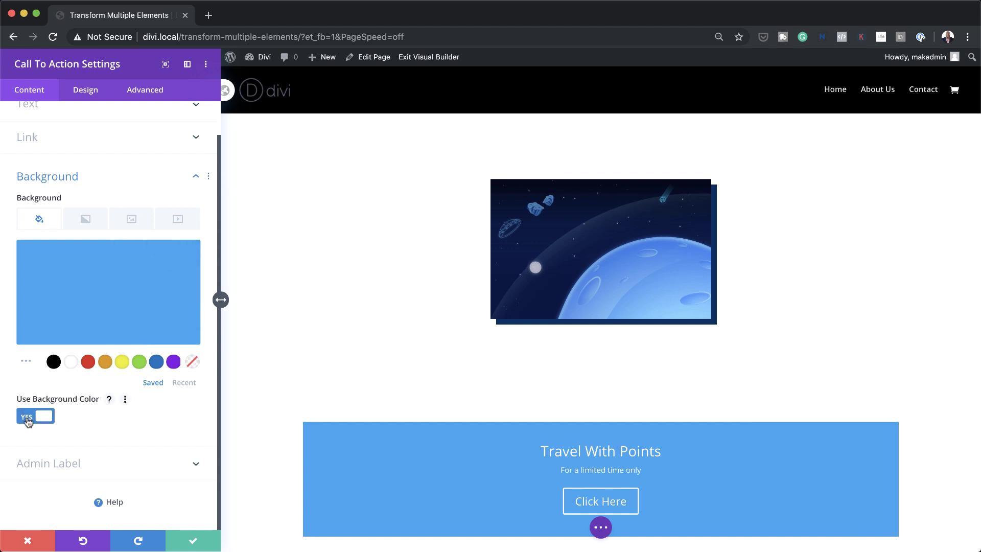
click(28, 417)
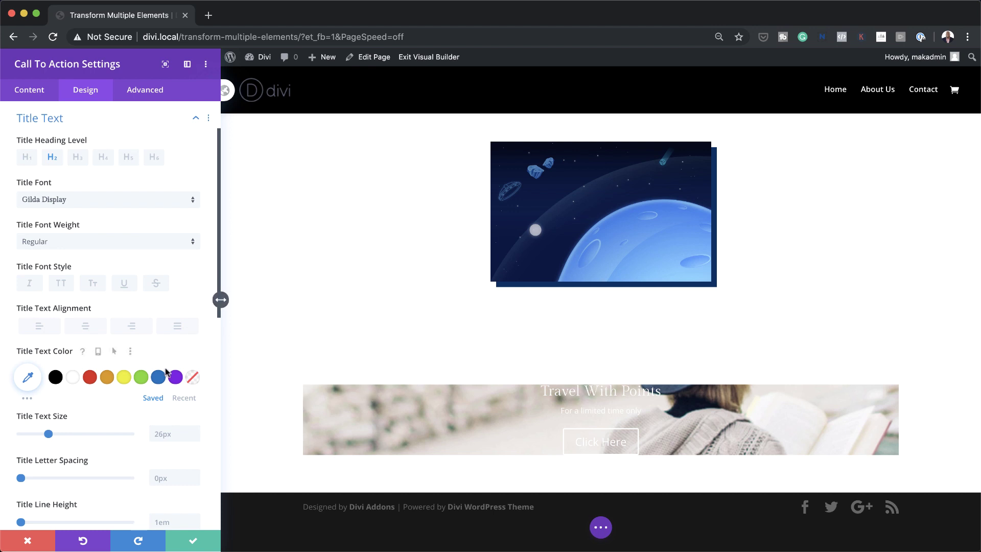
- Set the call to action's body text size to 16
scroll(166, 369, down, 3)
scroll(166, 369, down, 5)
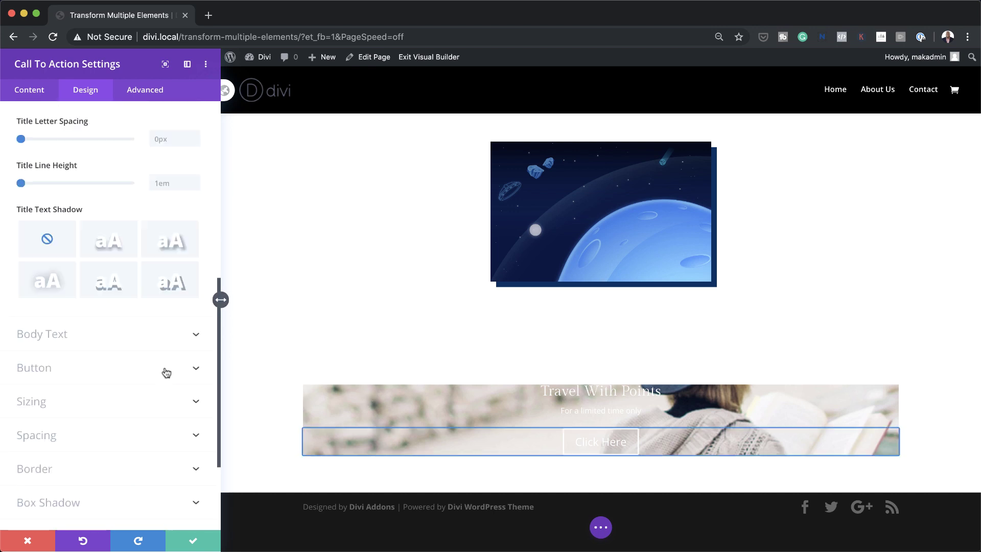
click(107, 338)
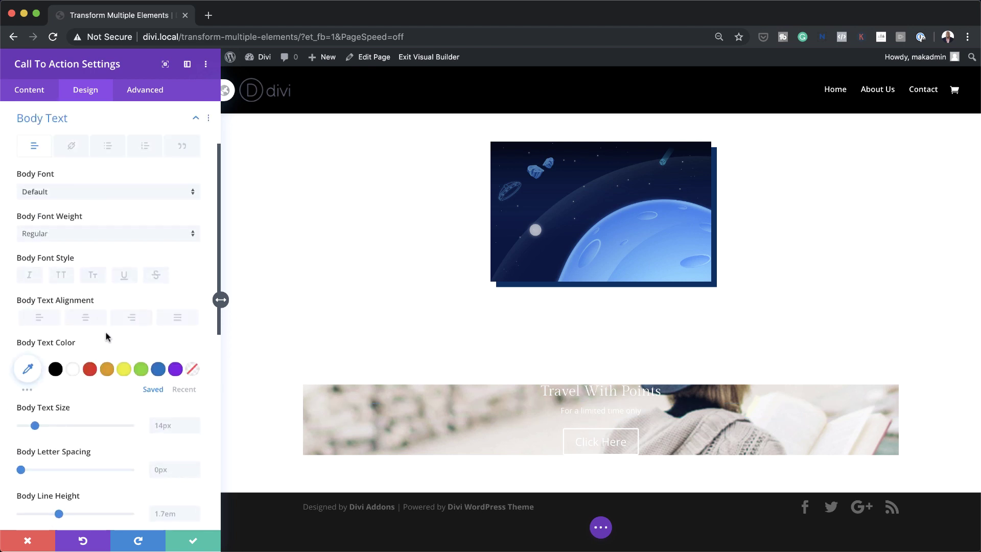
click(152, 425)
text(16)
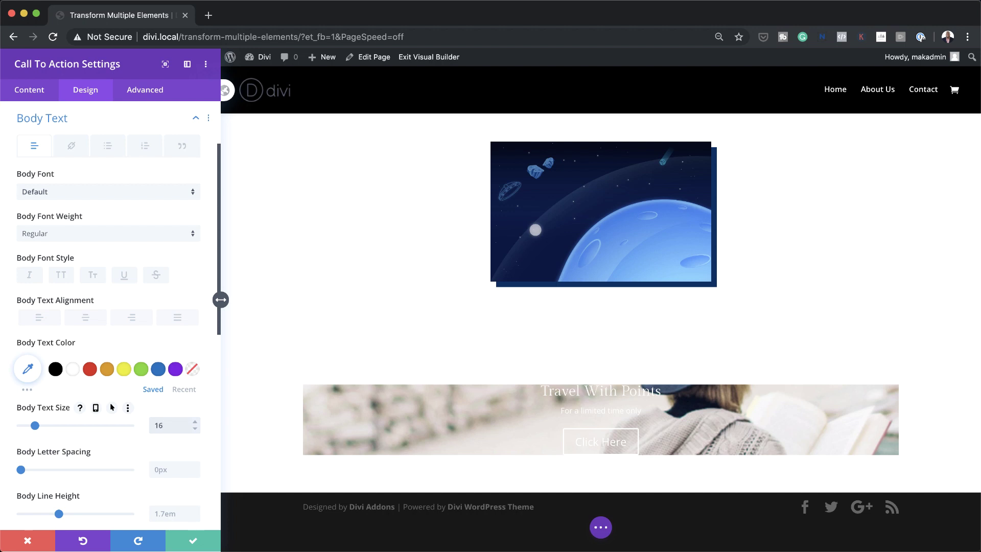
- Set the body text size to 16px and enable custom button styles with button text color #ffb238
text(px)
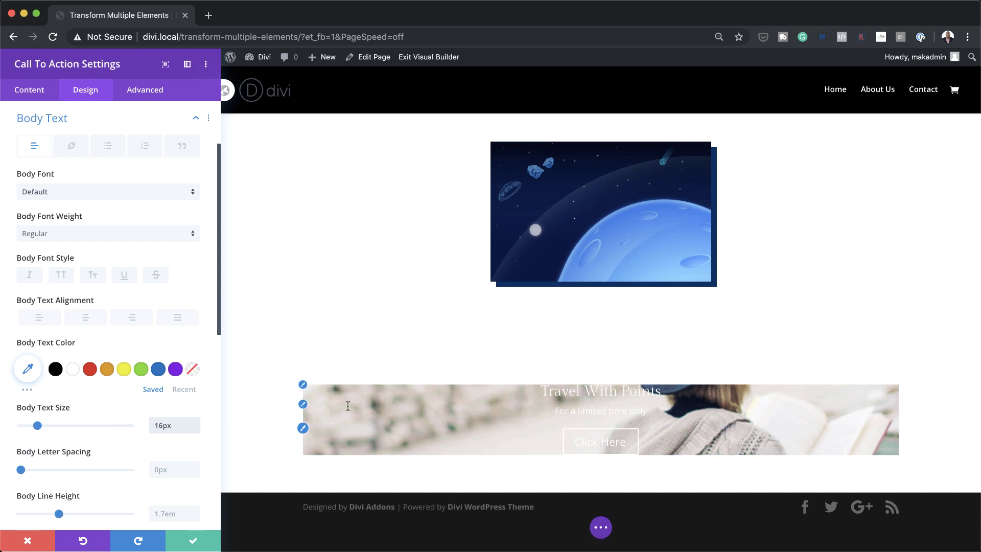
scroll(153, 447, down, 3)
scroll(153, 449, down, 5)
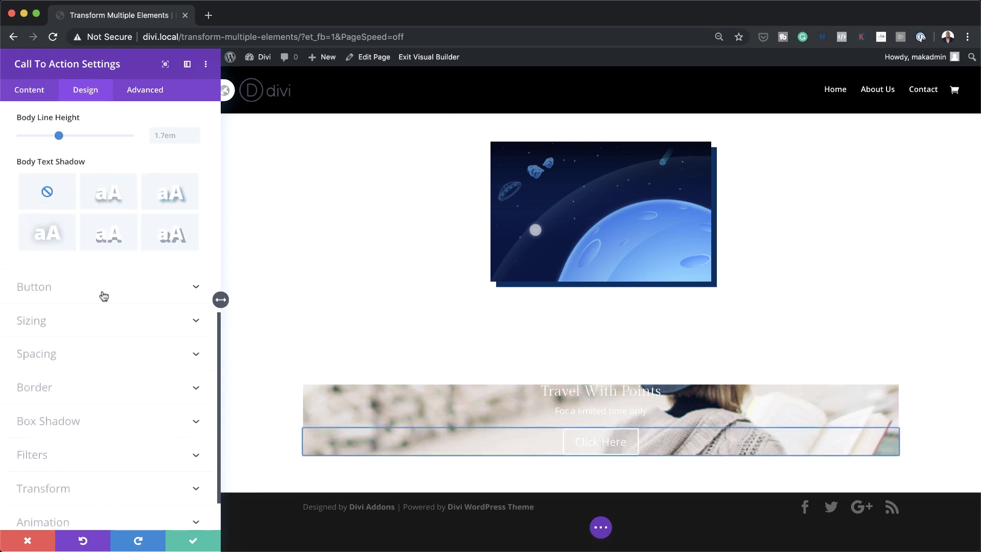
click(104, 296)
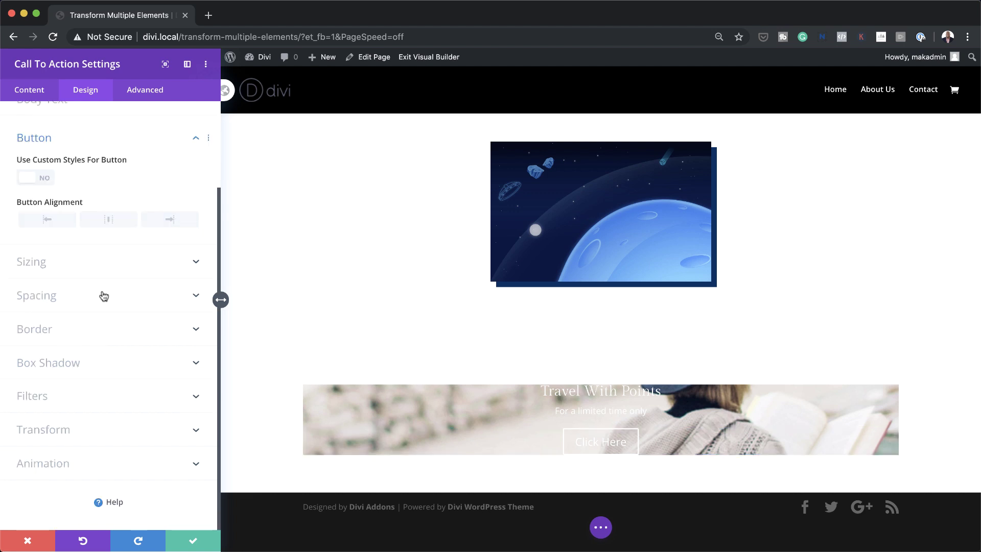
click(44, 179)
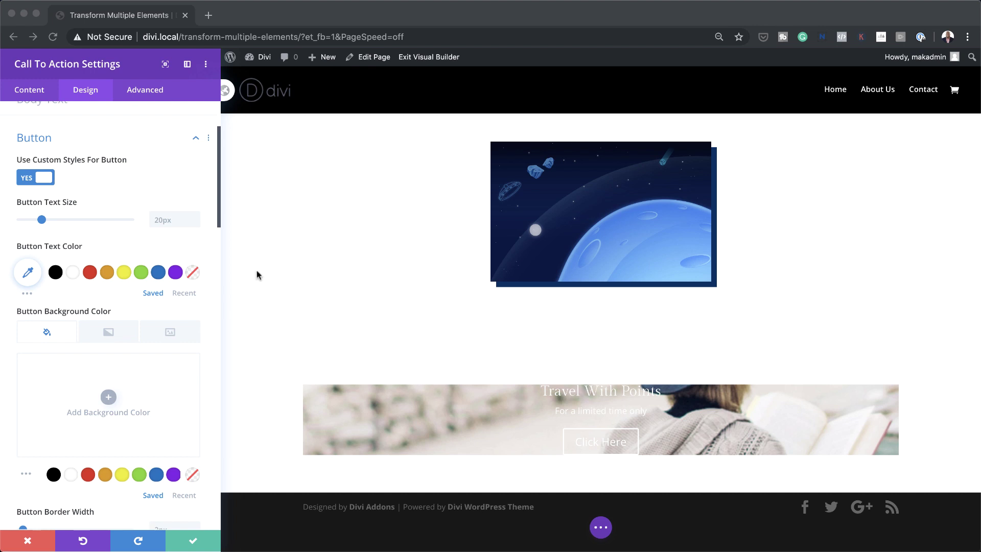
click(28, 274)
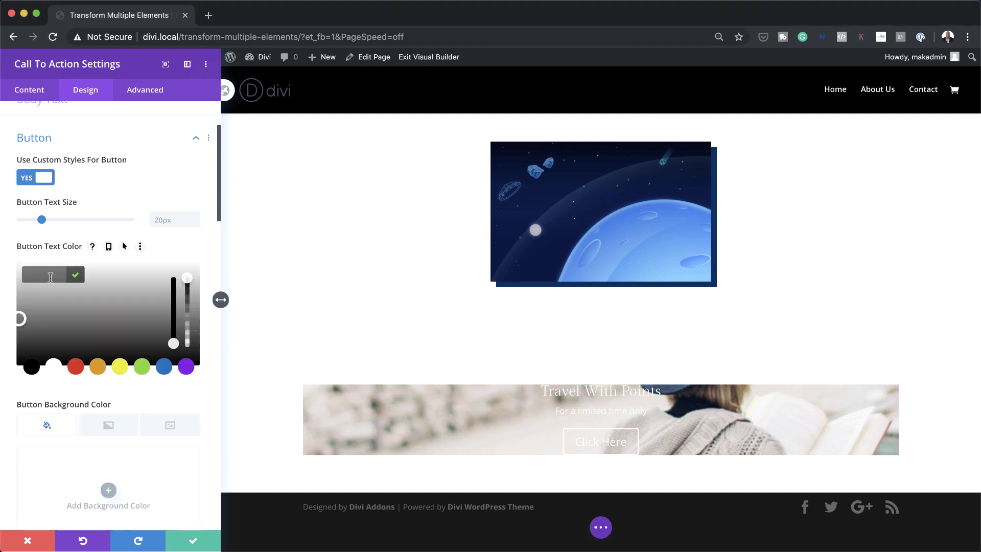
text(#ffb238)
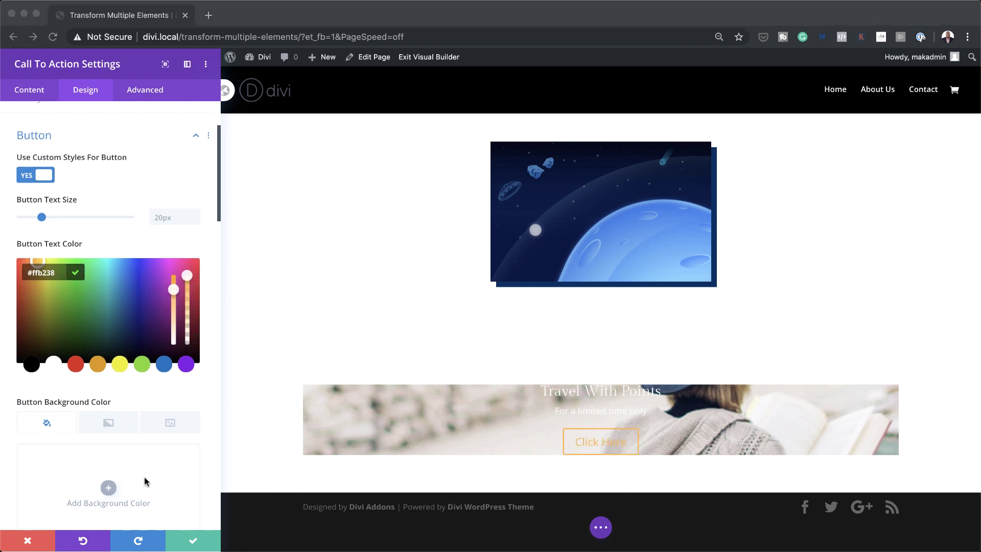
- Make the button's background transparent with rgba(0,0,0,0) and set its border width to 0px
scroll(144, 480, down, 2)
scroll(145, 481, down, 2)
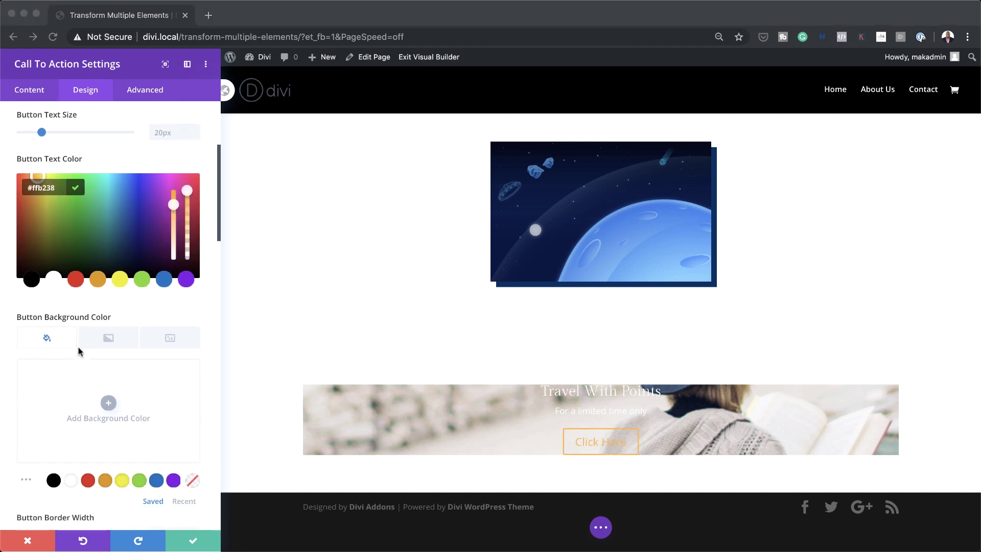
click(108, 404)
click(108, 404)
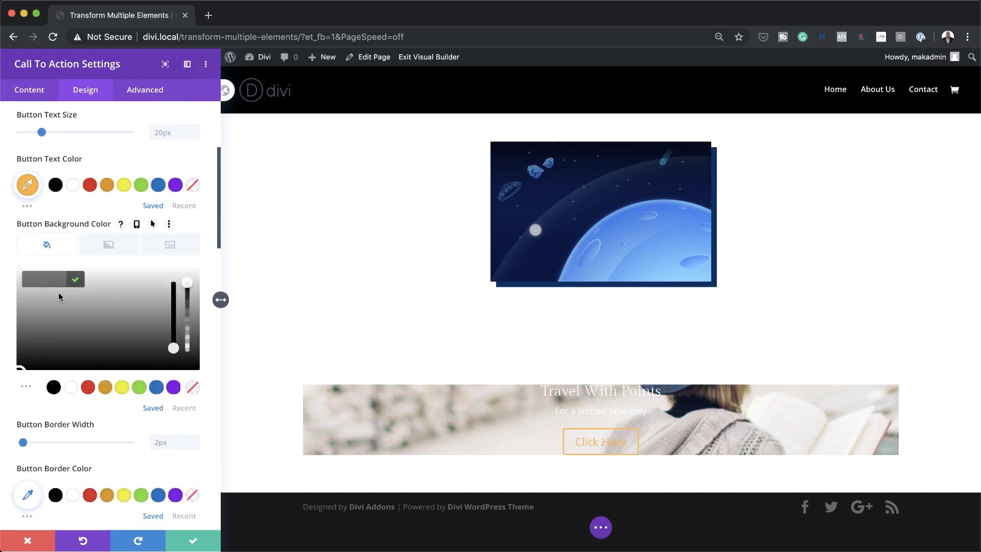
text(rgba(0,0,0,0))
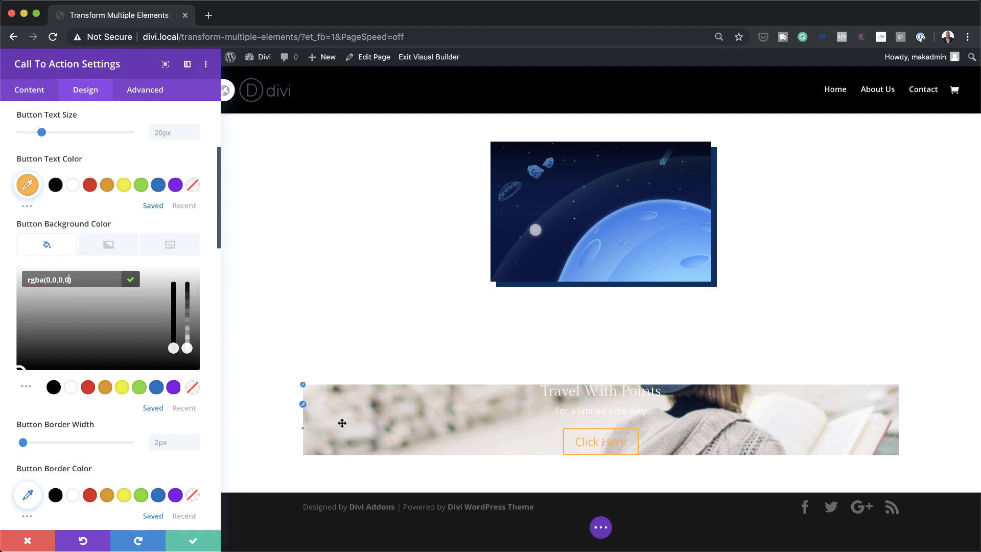
click(165, 443)
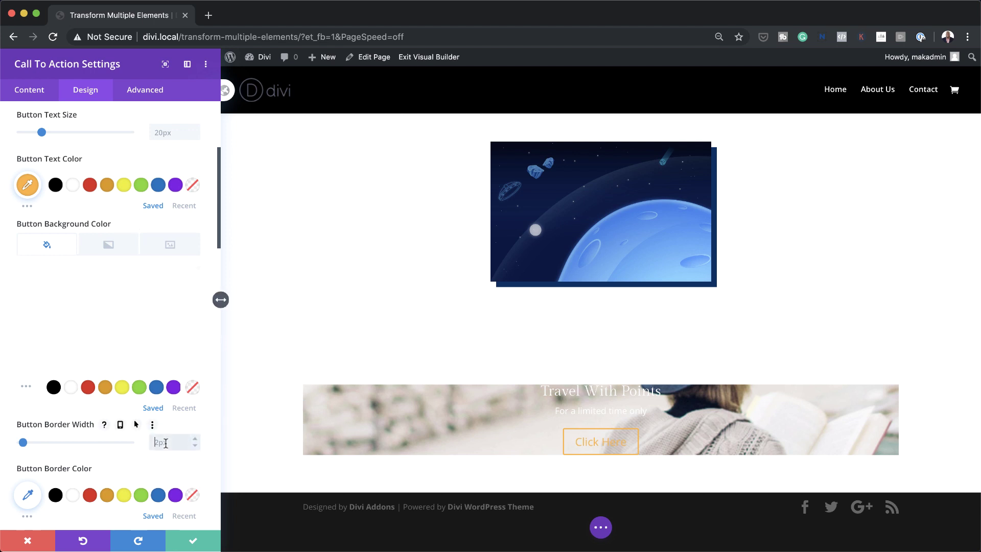
text(0)
key(Return)
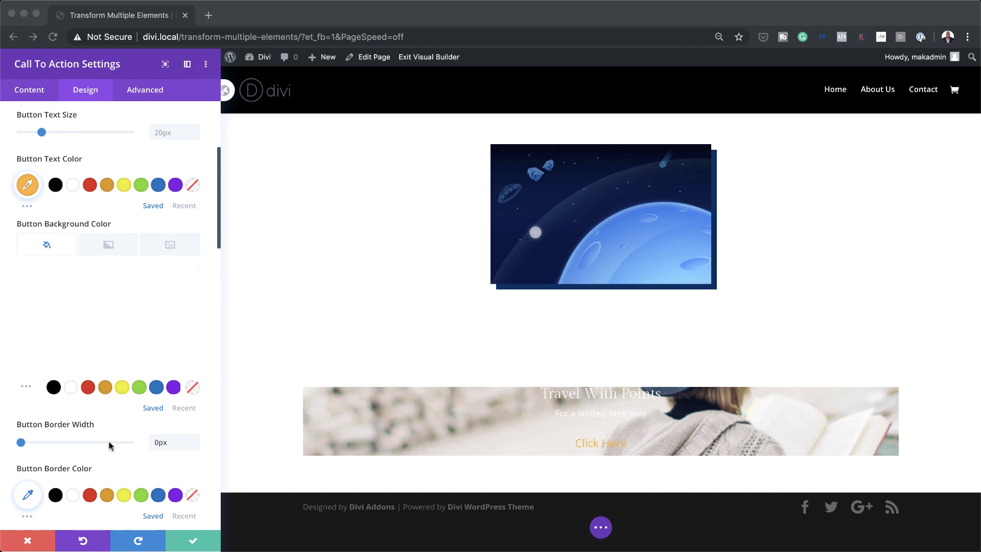
- Set the call to action's linked top and bottom padding to 20%
scroll(109, 445, down, 4)
scroll(108, 446, down, 3)
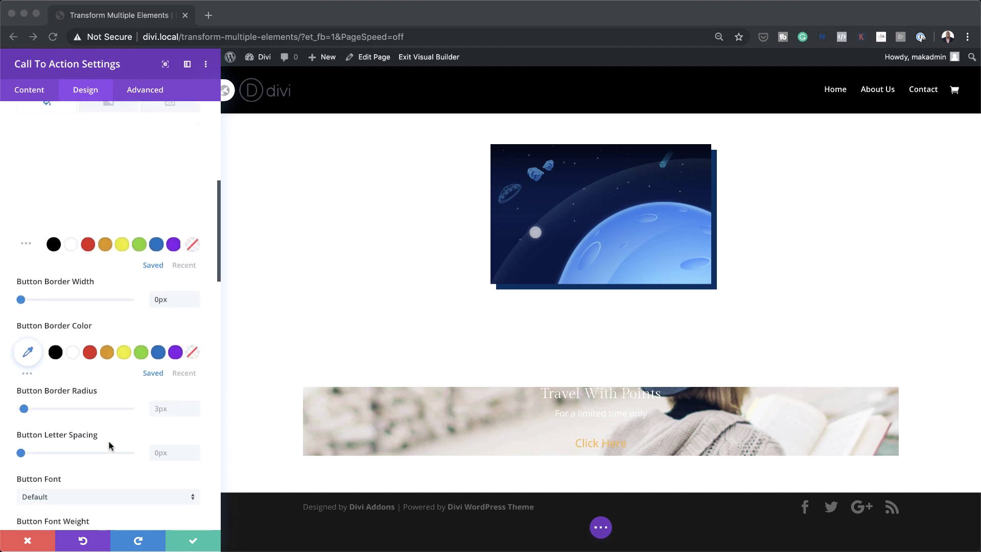
scroll(109, 446, down, 15)
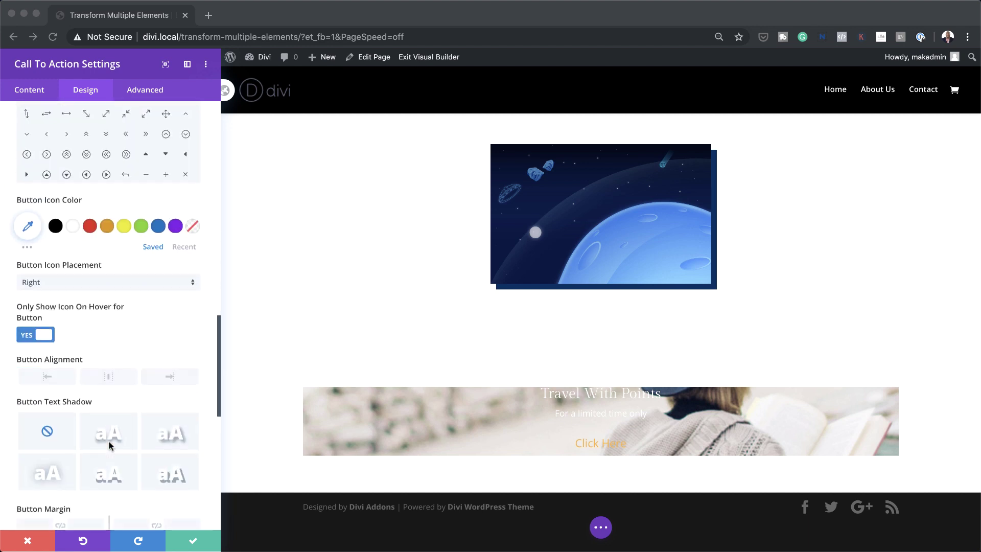
click(72, 318)
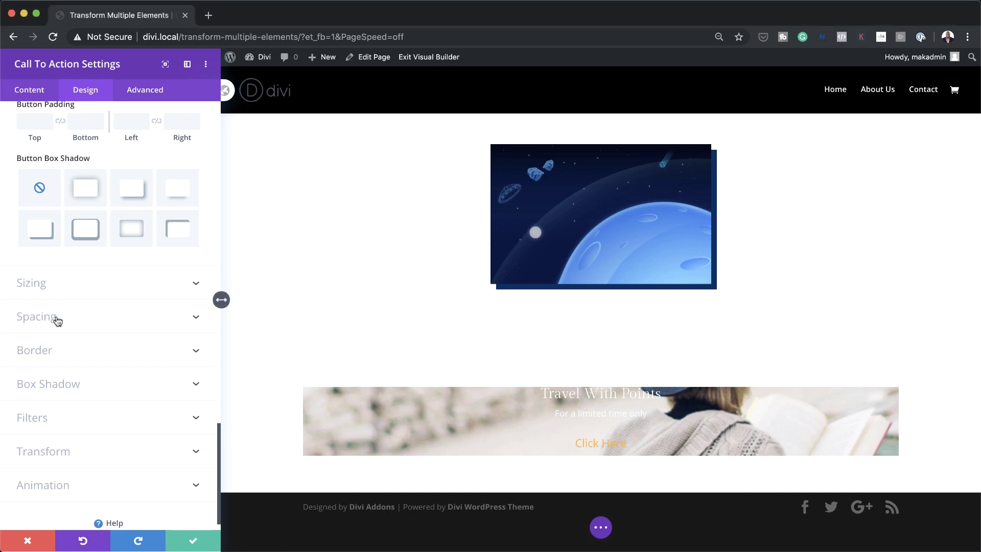
click(32, 273)
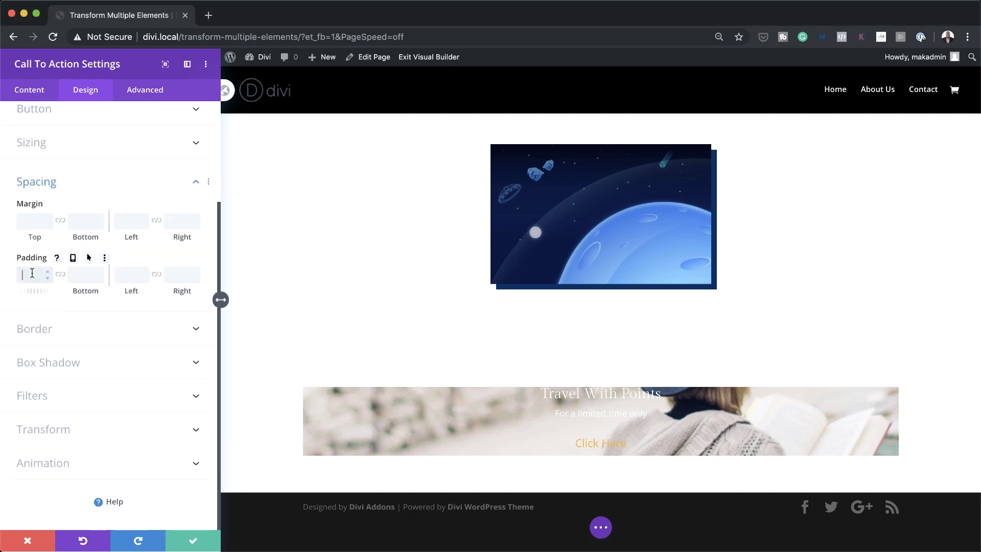
click(60, 275)
scroll(261, 373, down, 5)
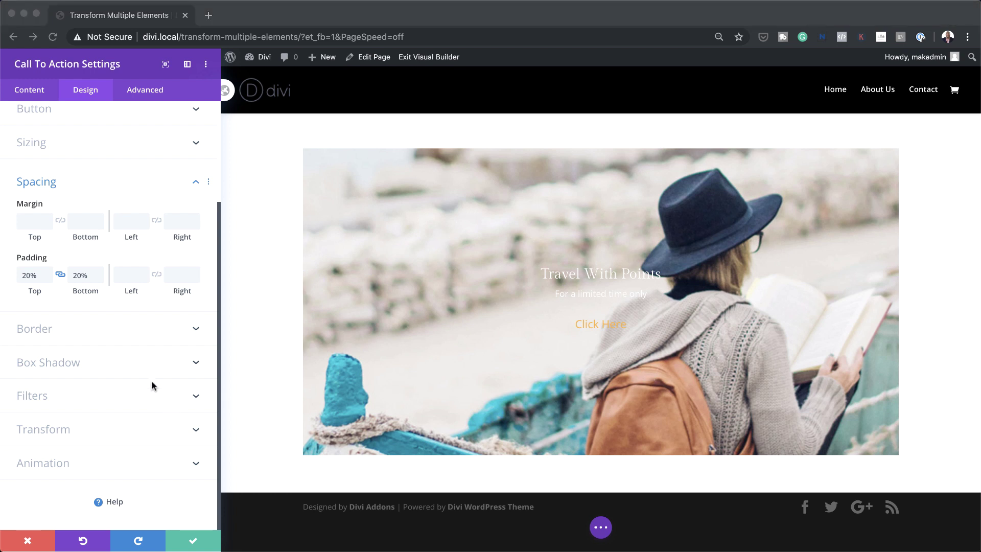
- Add a 2px border in color #222b3a around the call to action and save the module
click(103, 331)
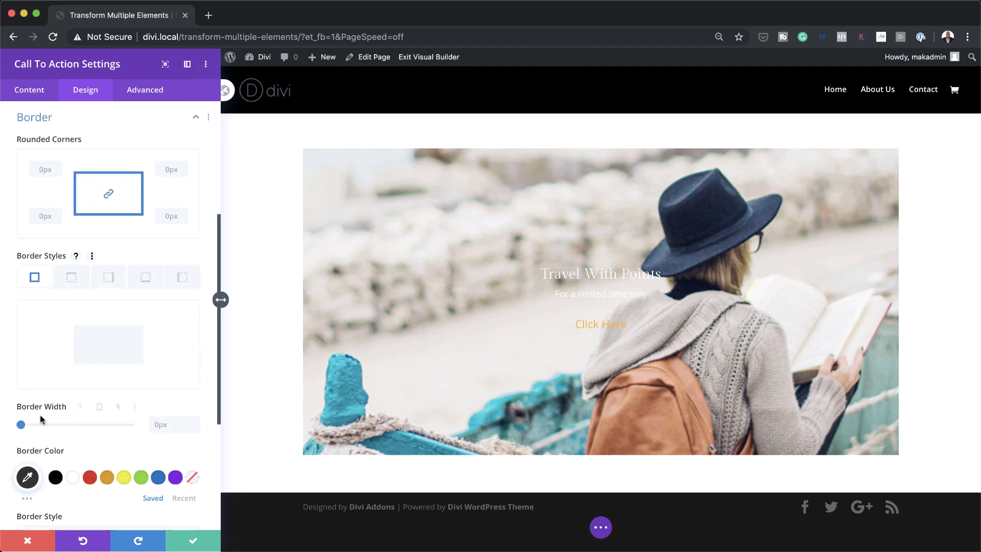
click(22, 425)
drag(23, 425, 25, 427)
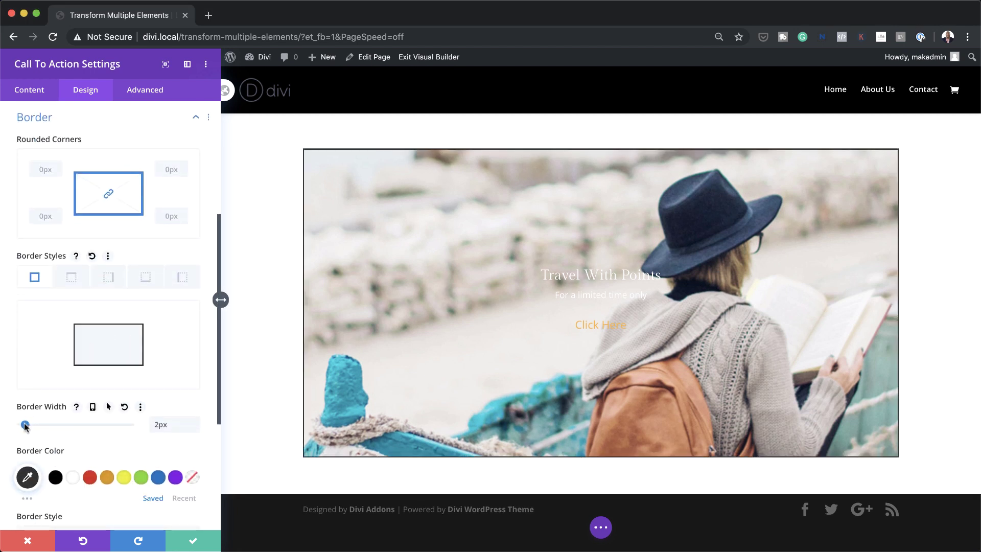
scroll(27, 432, down, 1)
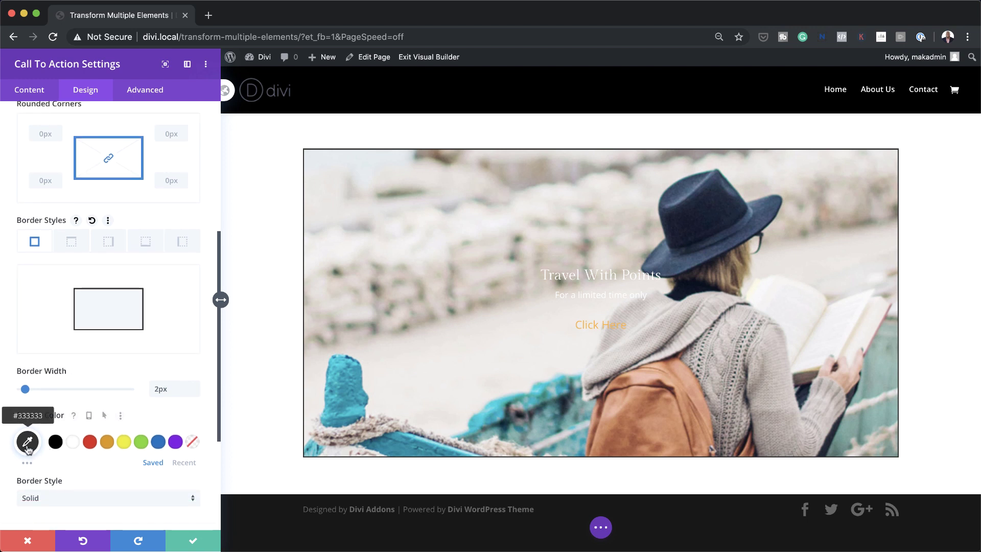
click(27, 442)
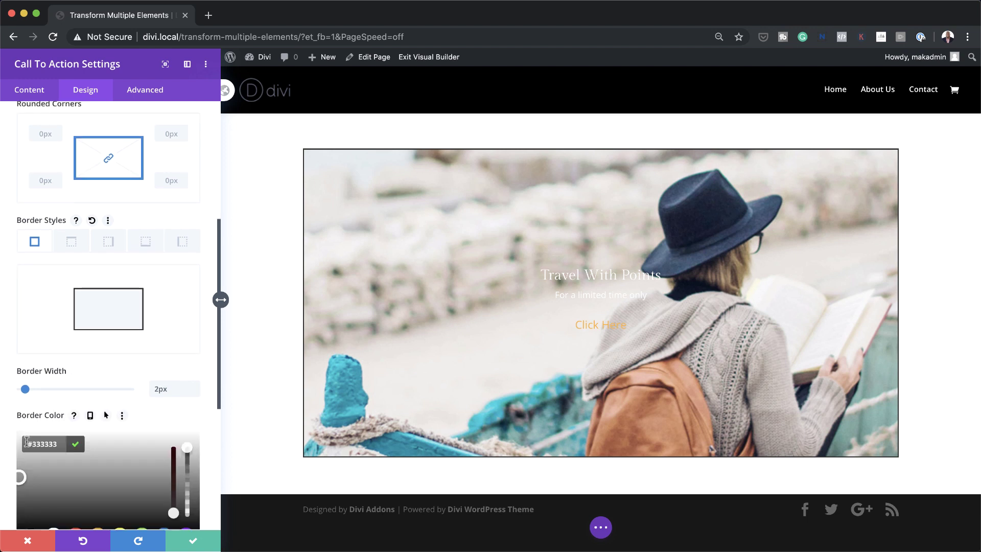
scroll(136, 443, down, 5)
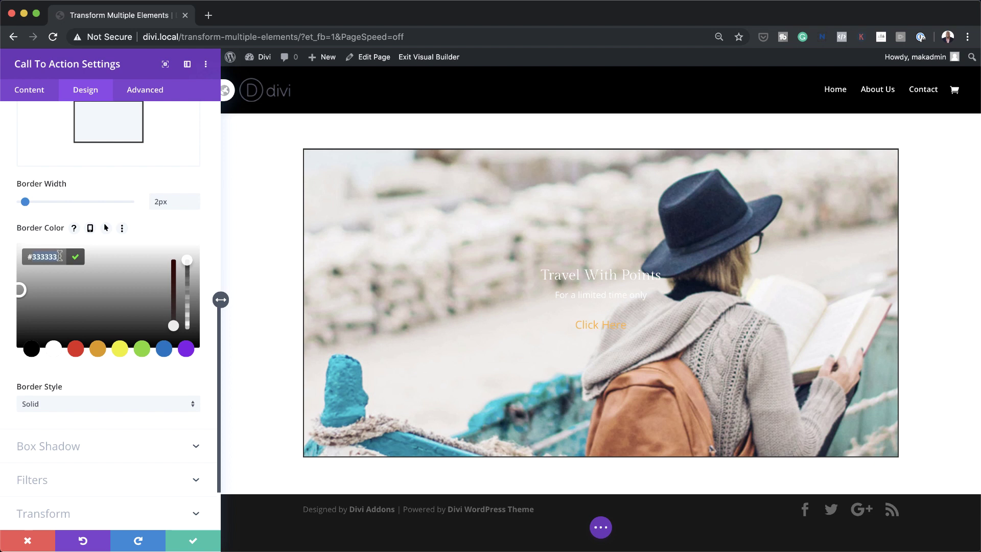
text(#222b3a)
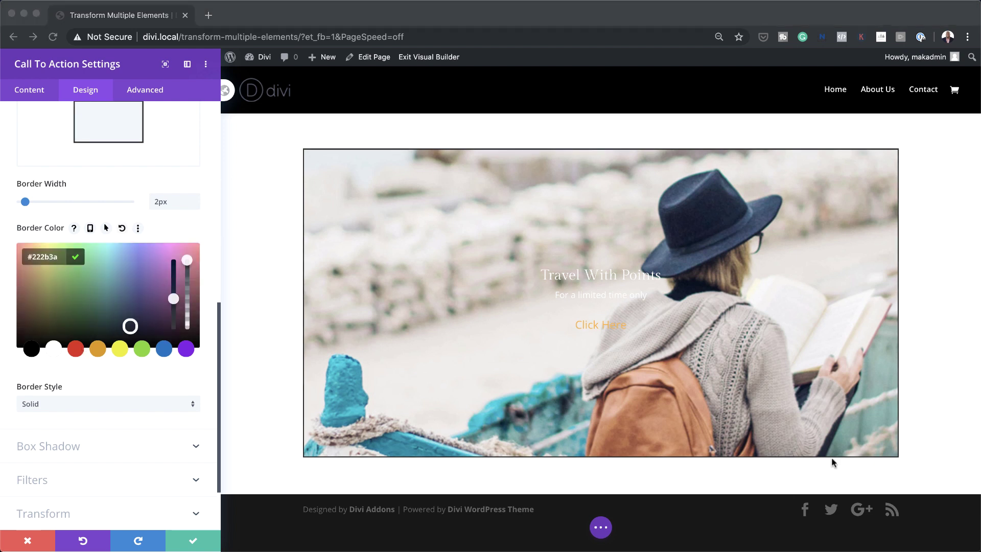
click(193, 542)
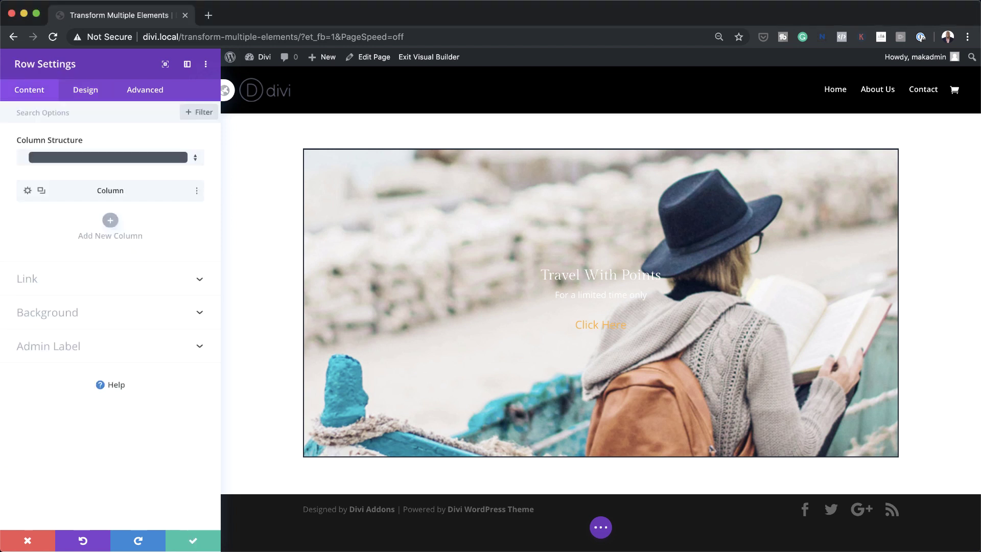
- Apply the solid box shadow preset offset to the lower right to the row's column
click(27, 192)
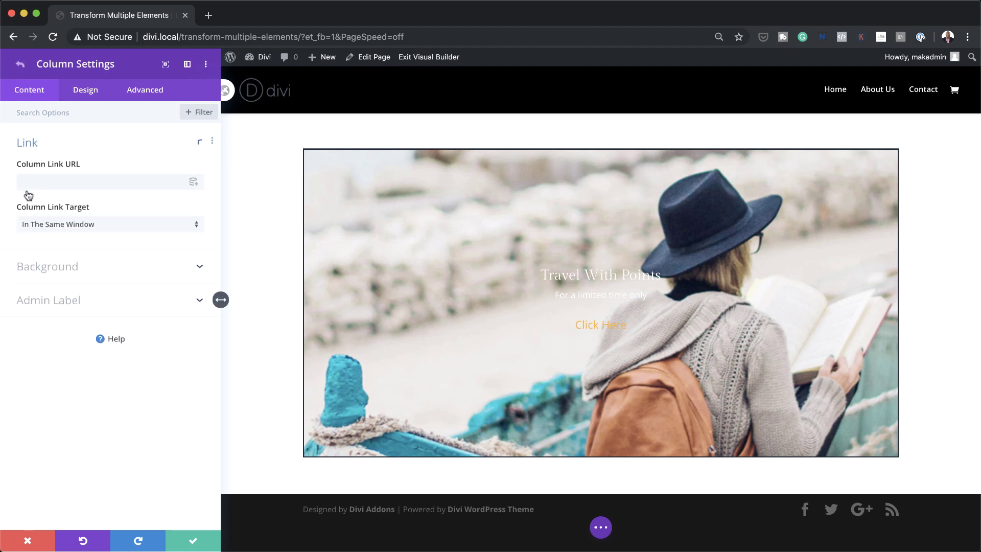
click(84, 90)
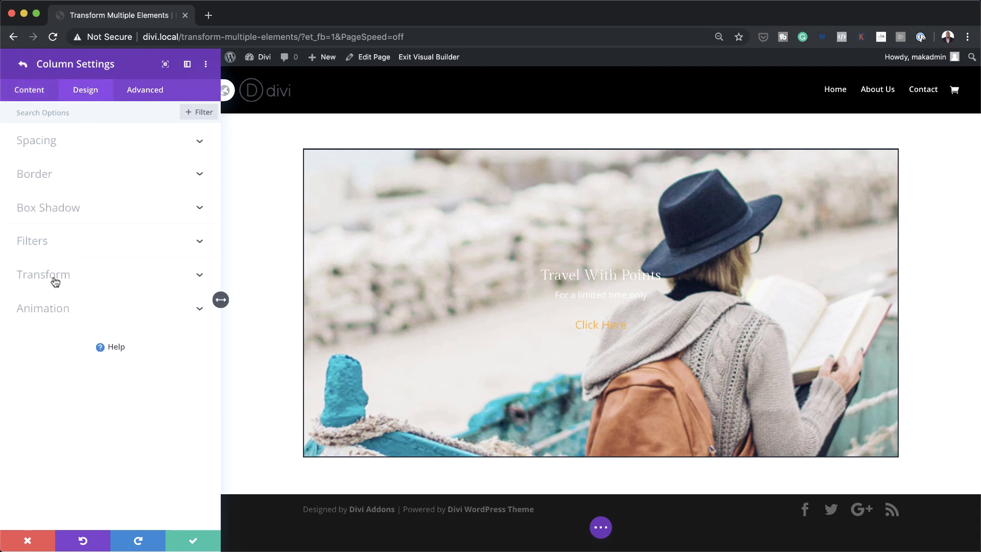
click(66, 210)
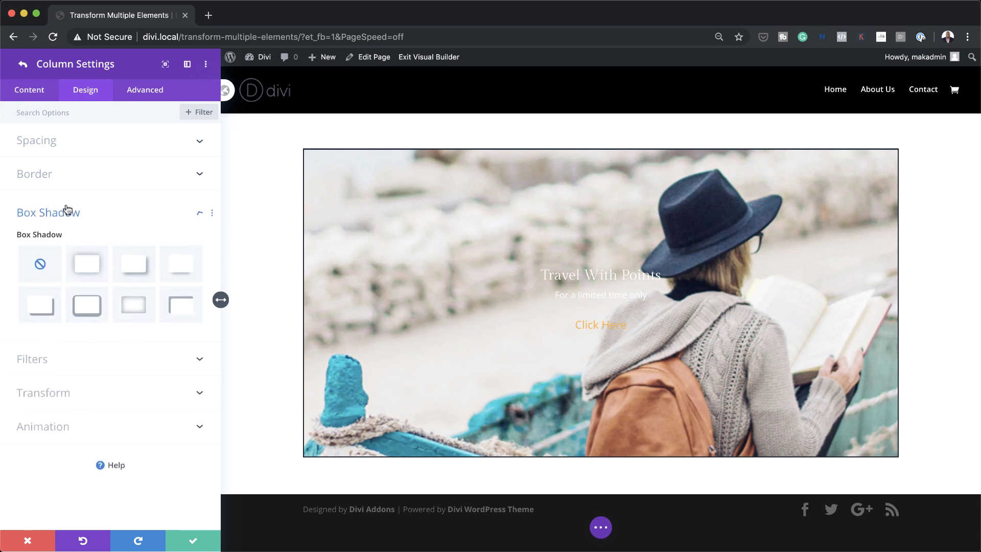
click(45, 314)
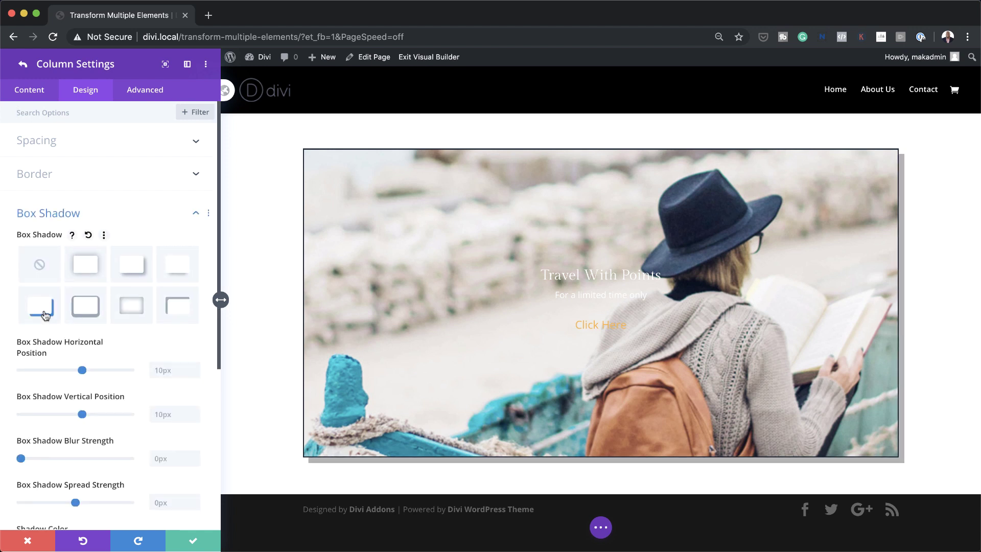
- Set the column's box shadow color to fully opaque #ffb238
scroll(134, 383, down, 5)
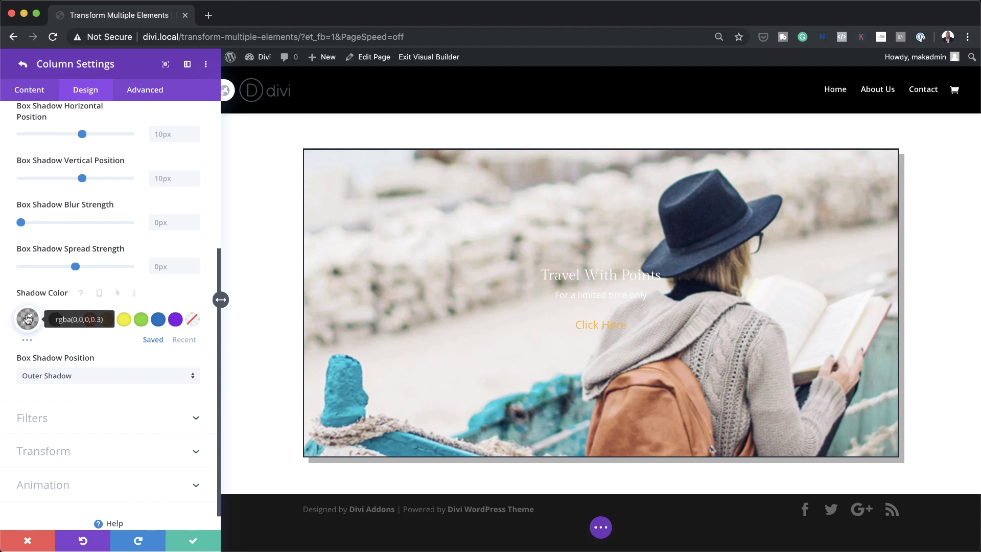
click(27, 318)
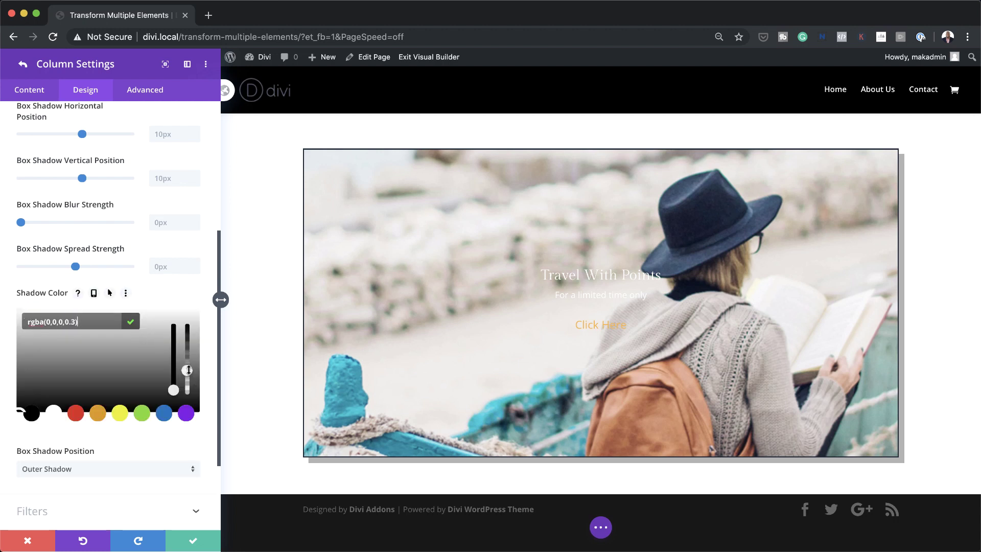
click(119, 413)
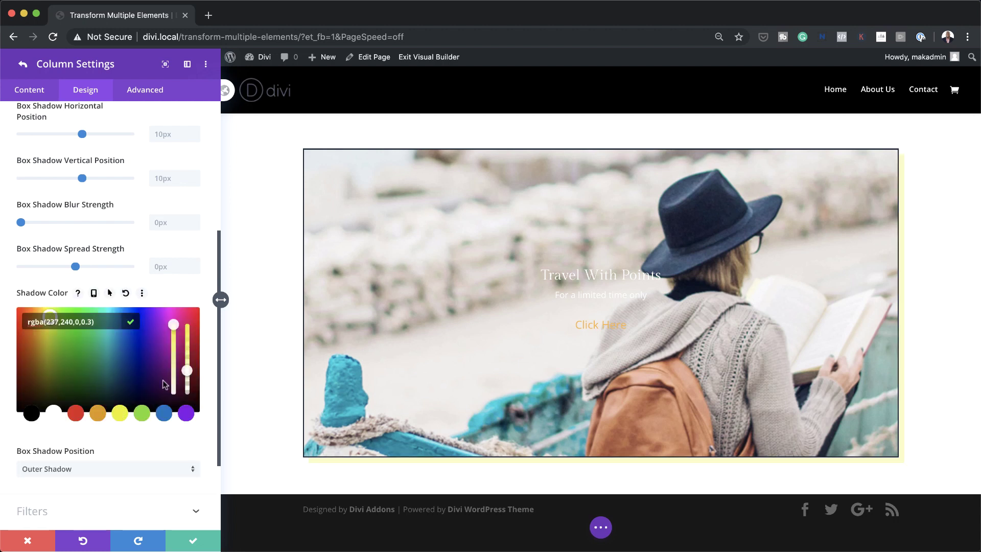
drag(187, 369, 187, 323)
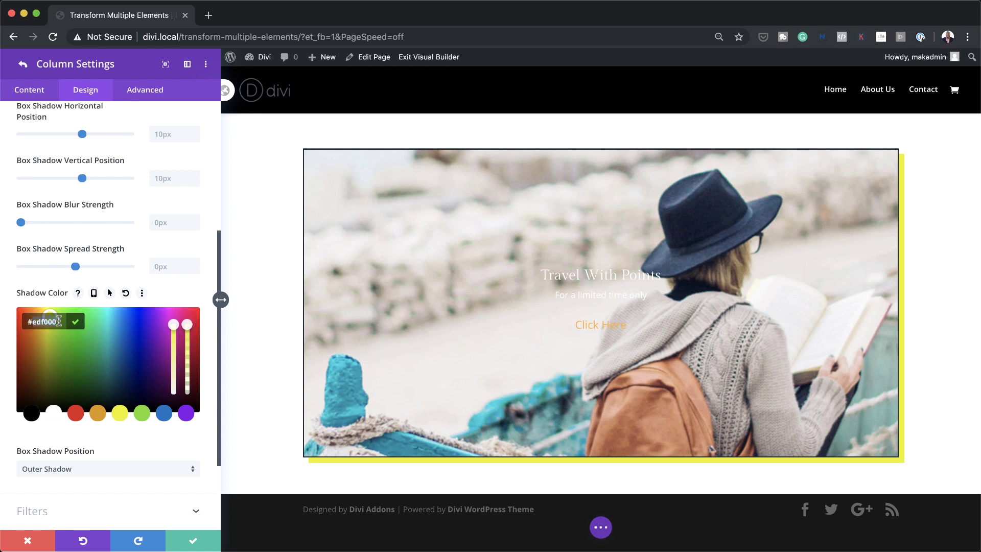
key(super+a)
text(#ffb238)
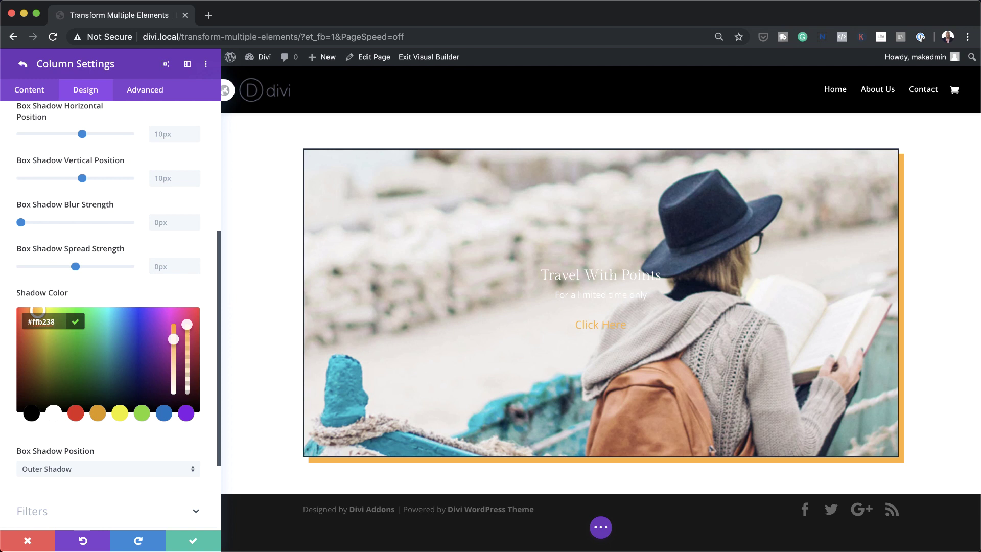
- Set the column's box shadow horizontal position on hover to 90px
scroll(130, 366, up, 3)
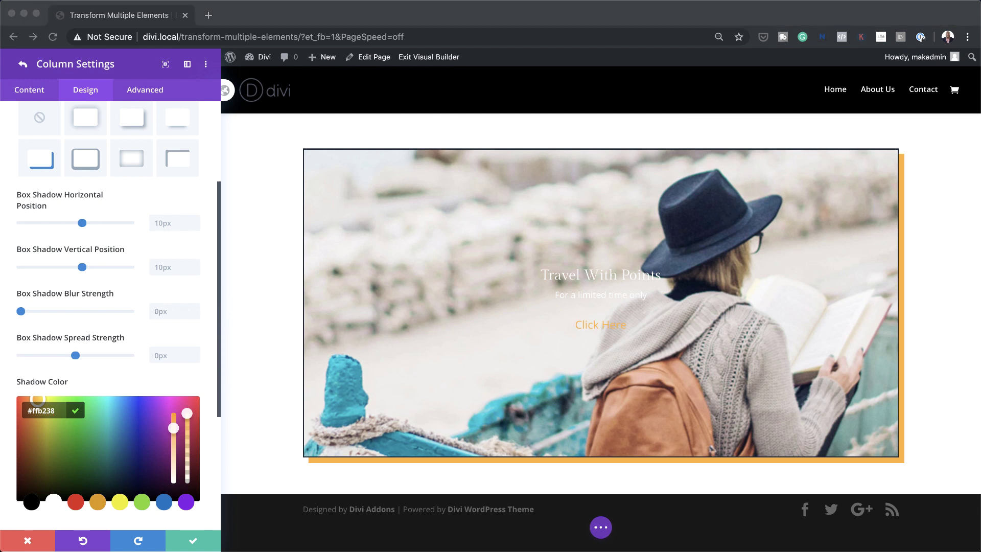
key(super+Tab)
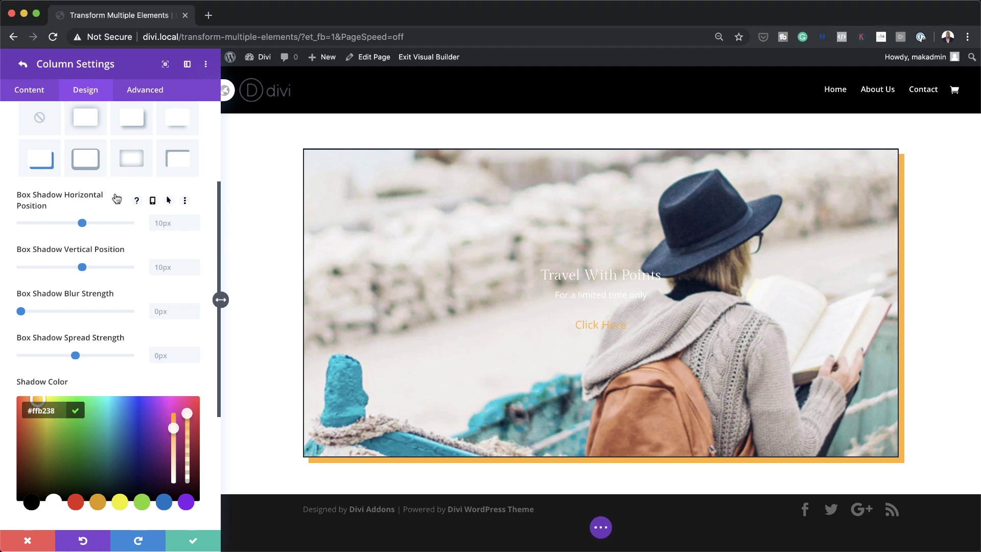
click(170, 201)
click(163, 230)
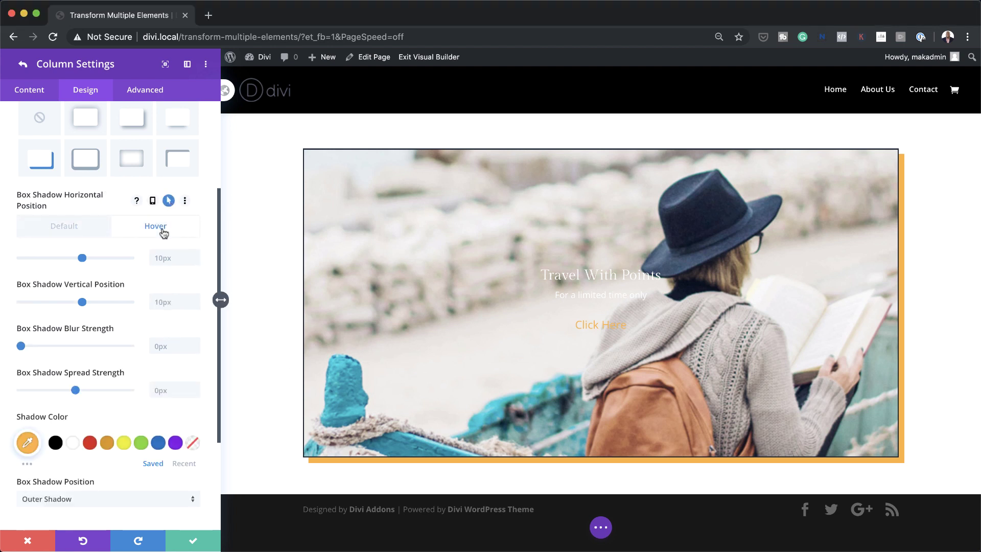
click(174, 259)
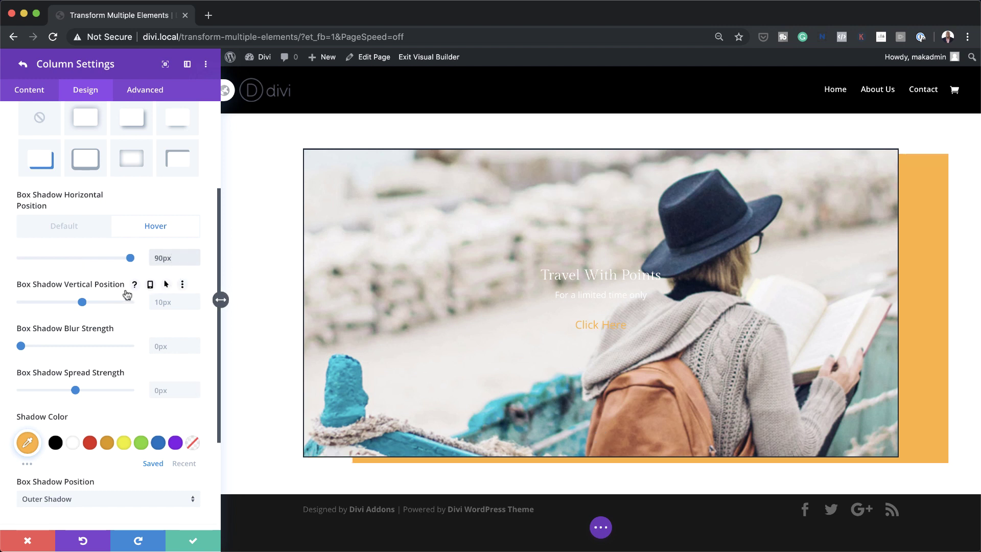
- Set the column's hover box shadow vertical position to 80px and its spread strength to -40px
click(166, 284)
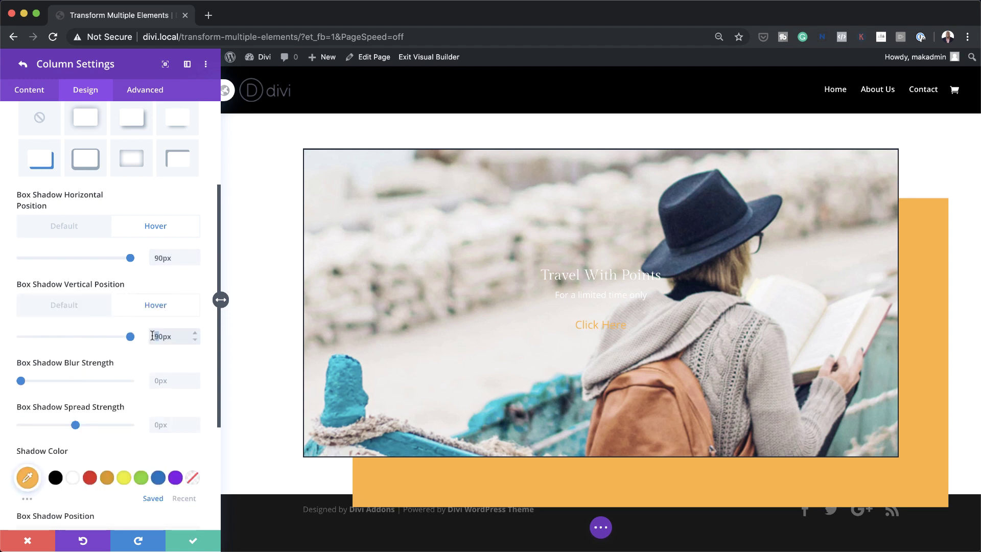
text(8)
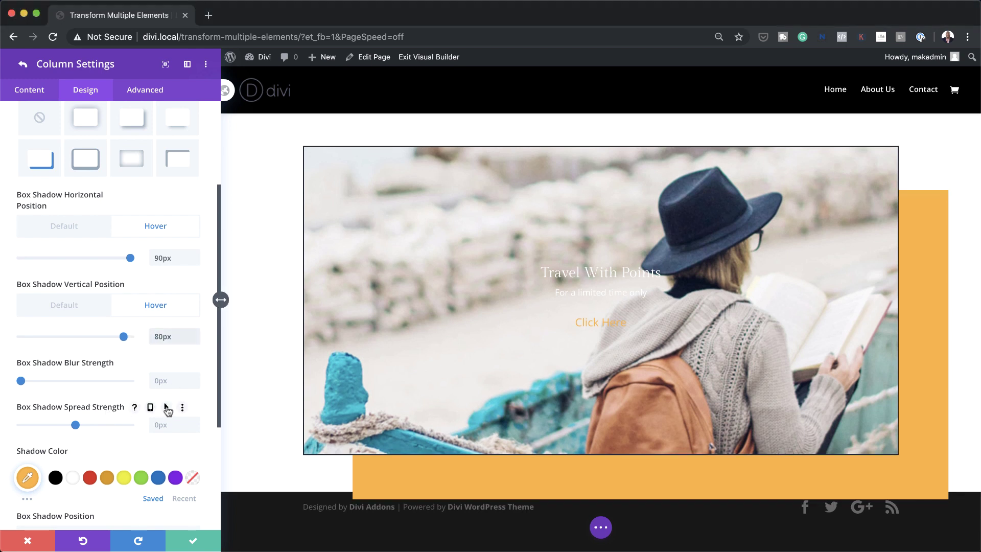
click(166, 407)
scroll(160, 428, down, 2)
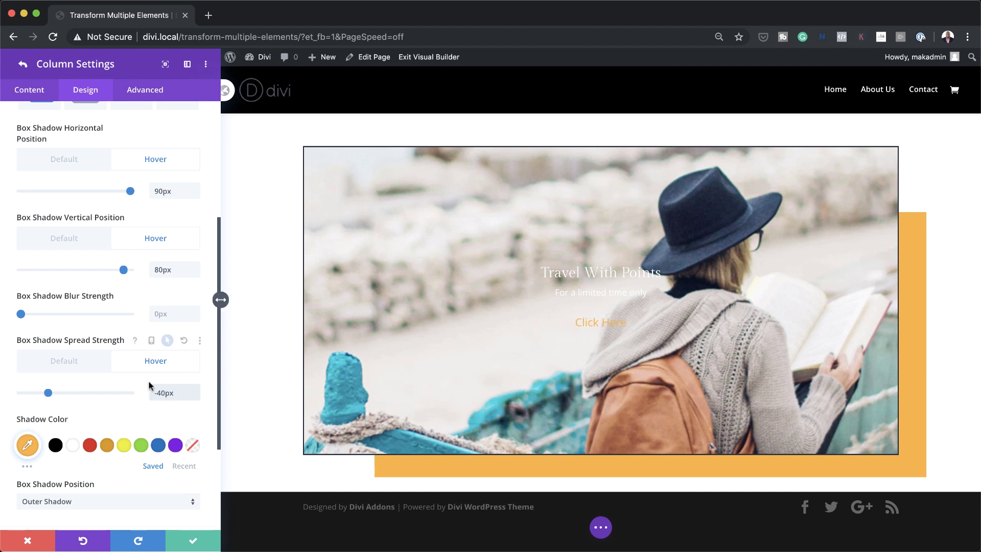
- Add a hover transform to the column that rotates it 10deg in the page plane
scroll(162, 442, down, 4)
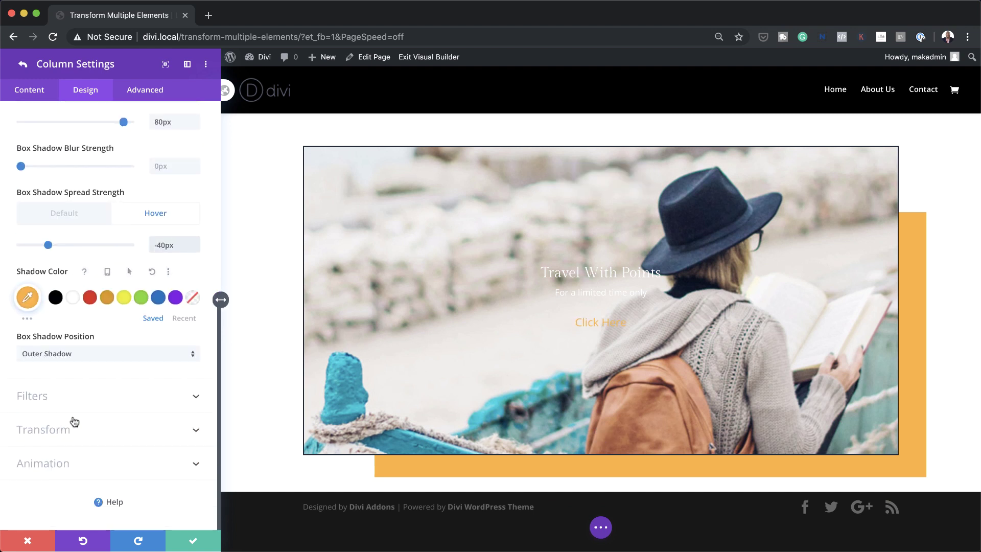
click(74, 430)
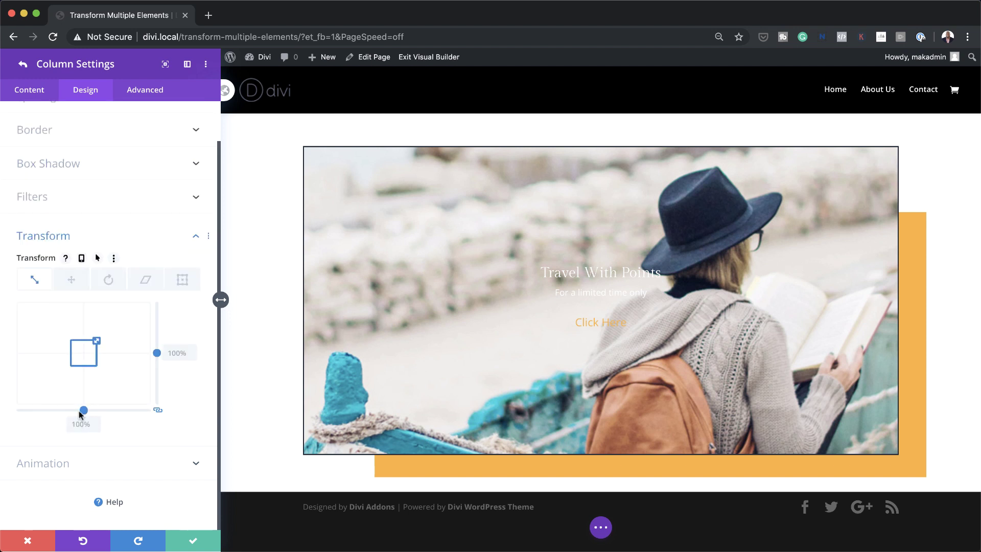
click(107, 281)
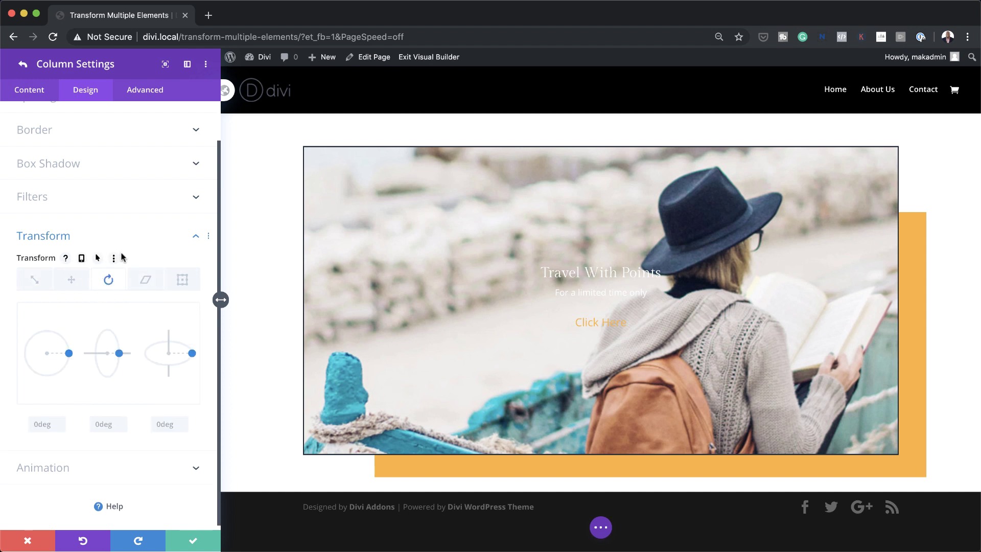
click(98, 258)
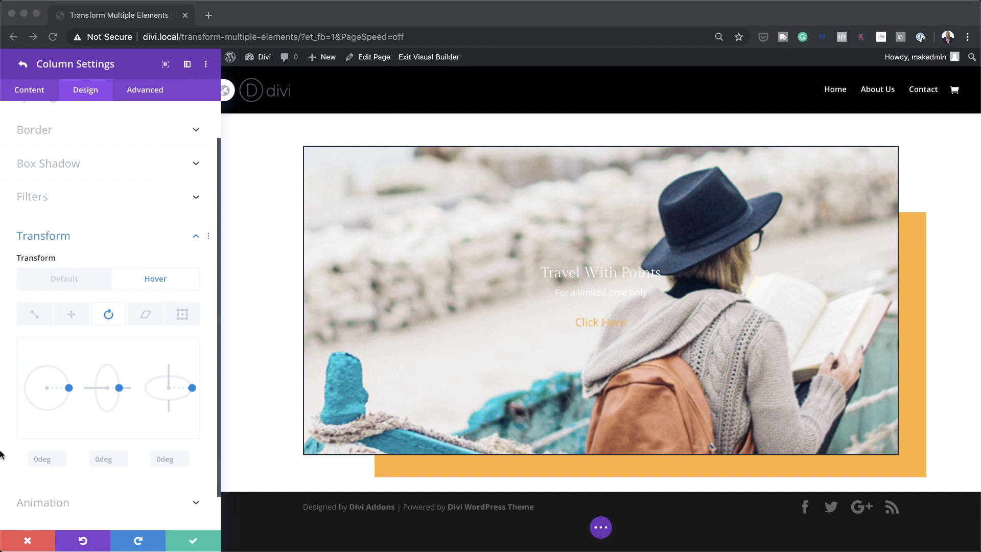
click(42, 458)
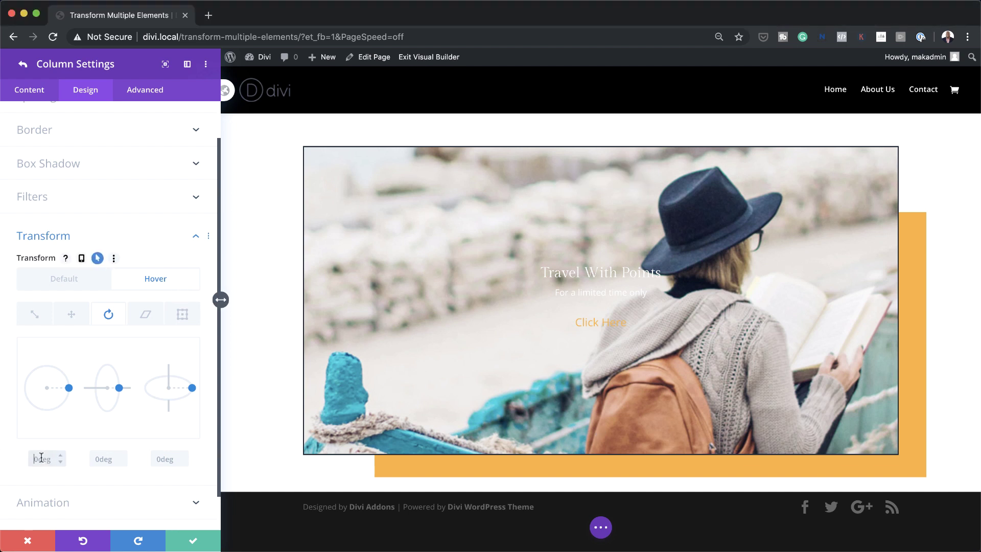
text(10deg)
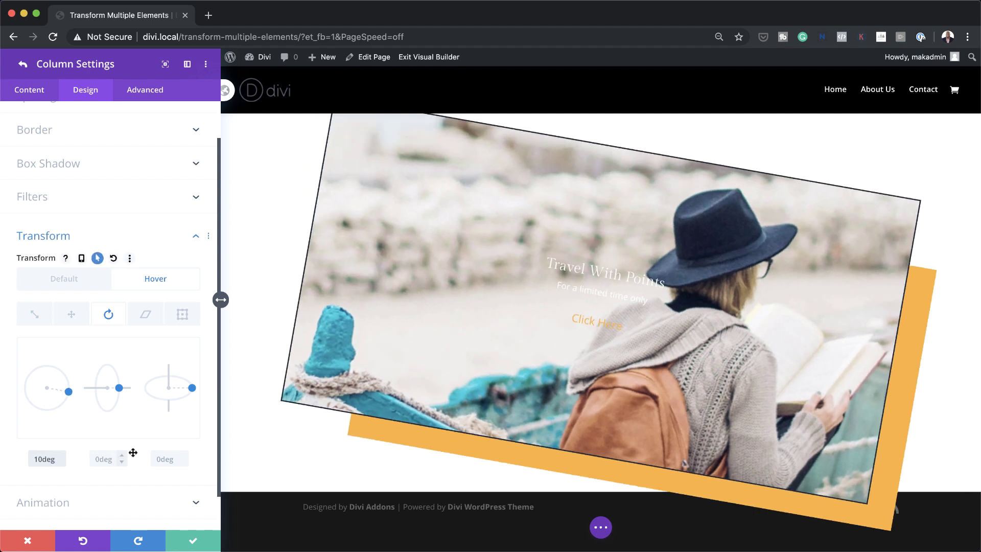
- Skew the column -4deg on both linked axes on hover and return to the row's settings
click(146, 315)
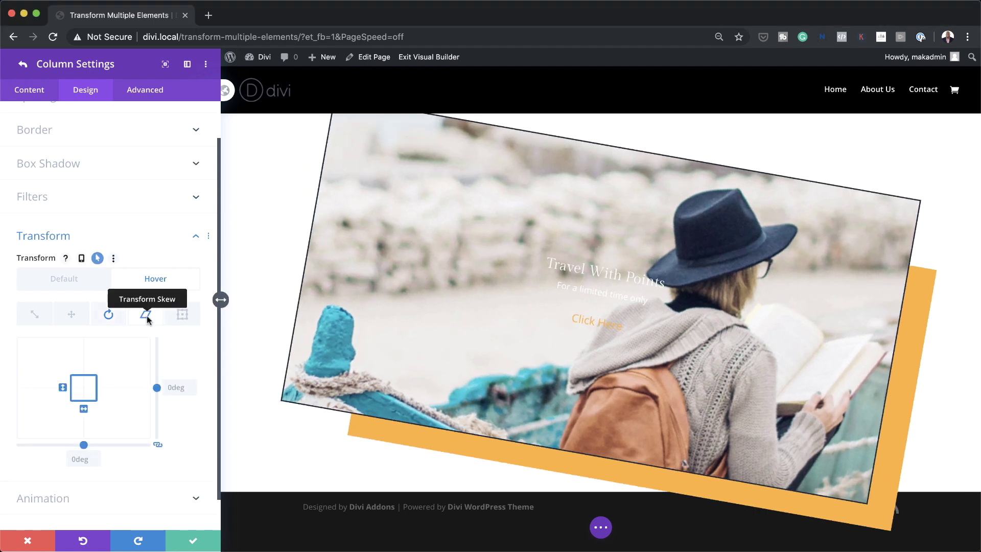
click(178, 386)
text(-4)
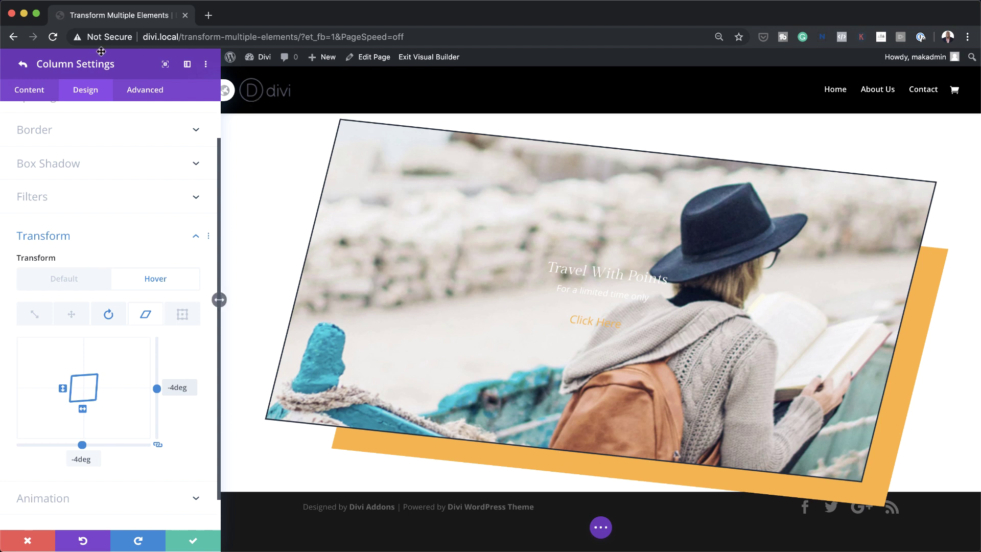
click(23, 68)
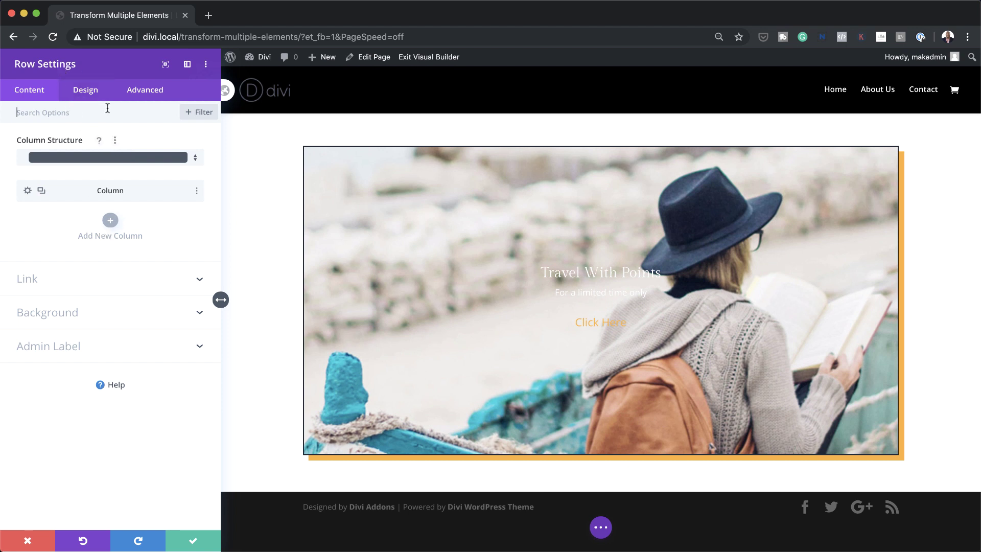
- Set the row's max width to 400px
click(92, 95)
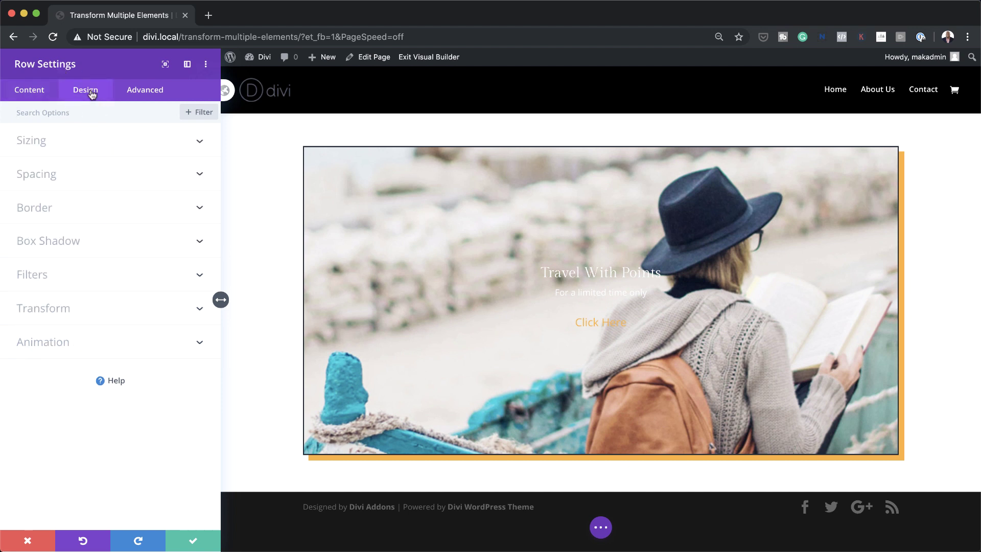
click(66, 145)
click(156, 307)
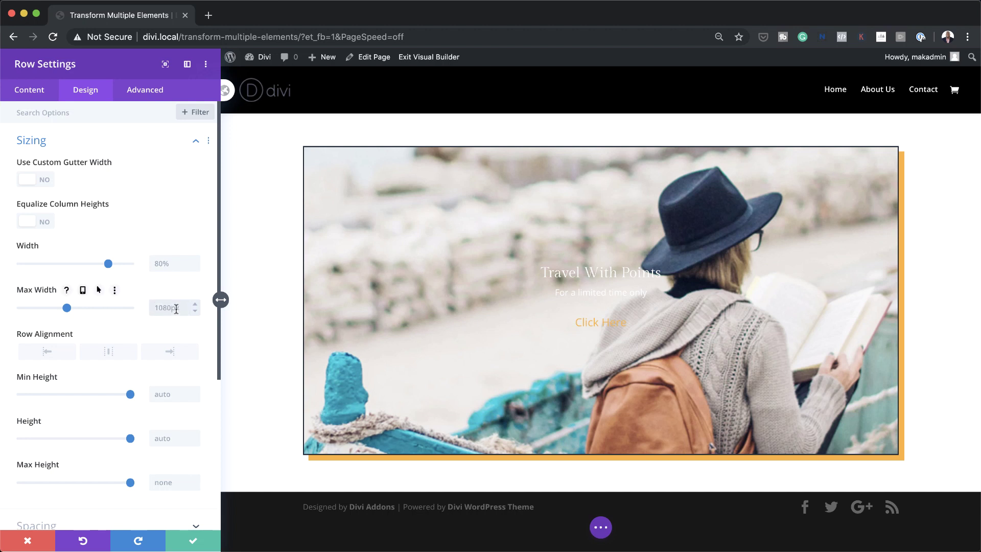
text(400)
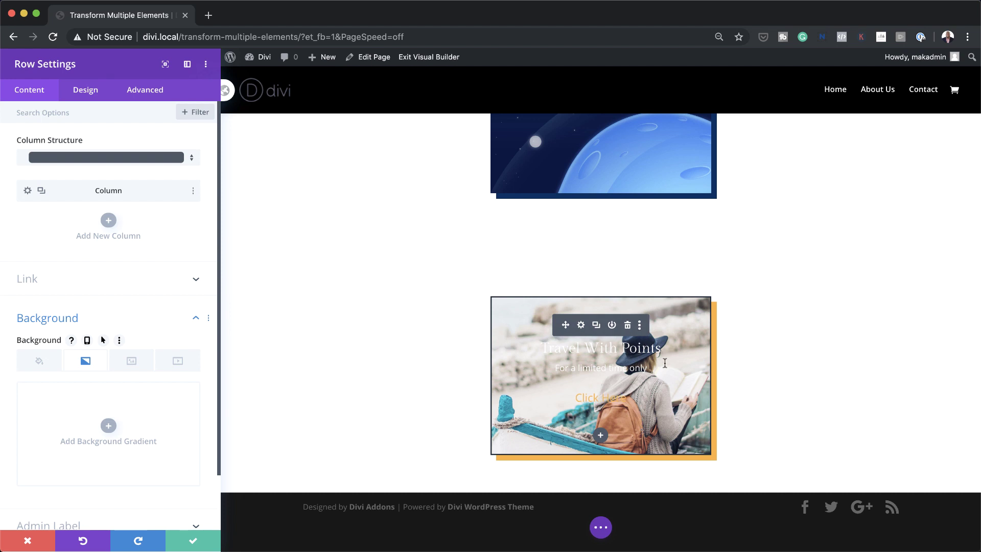
- Place the gradient above the background image in the row's column and save the row
click(28, 192)
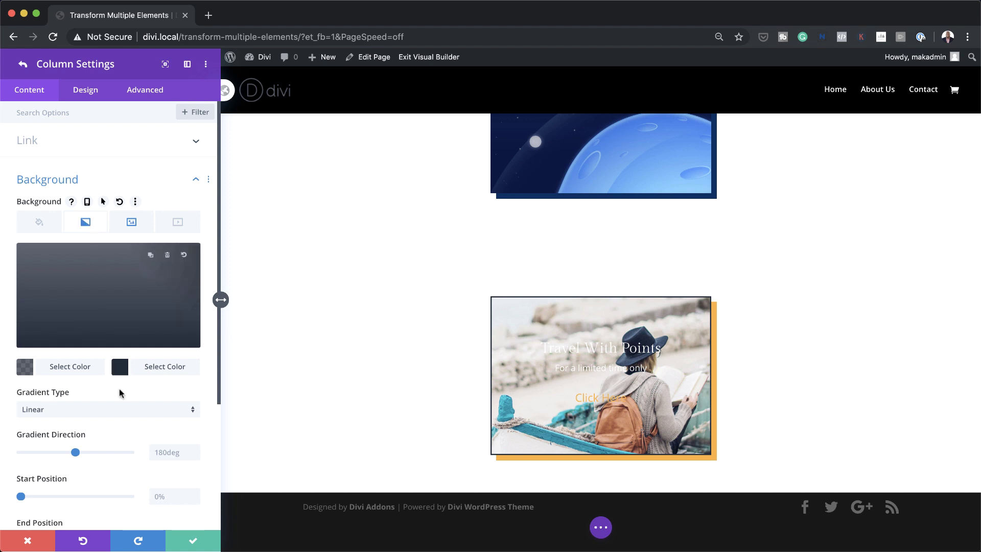
scroll(121, 397, down, 5)
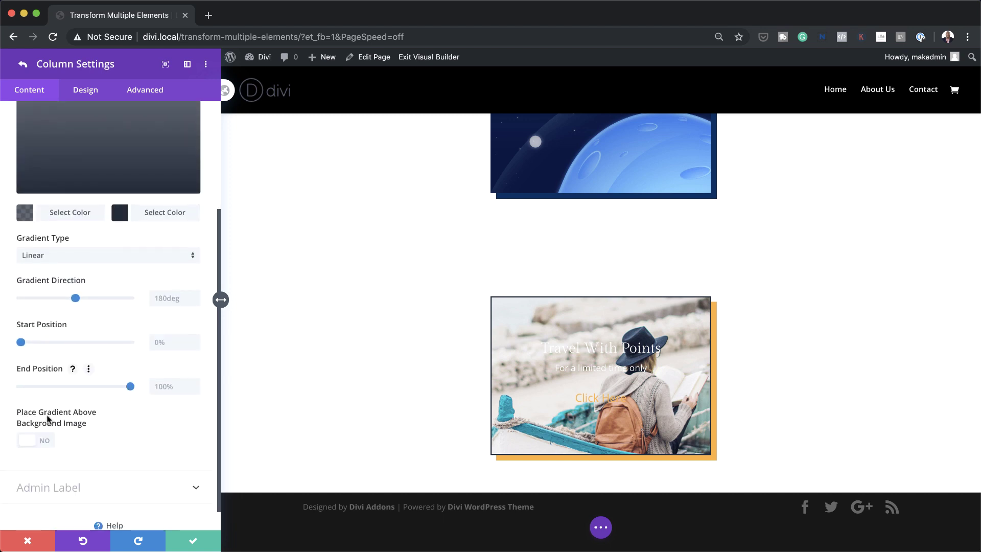
click(47, 442)
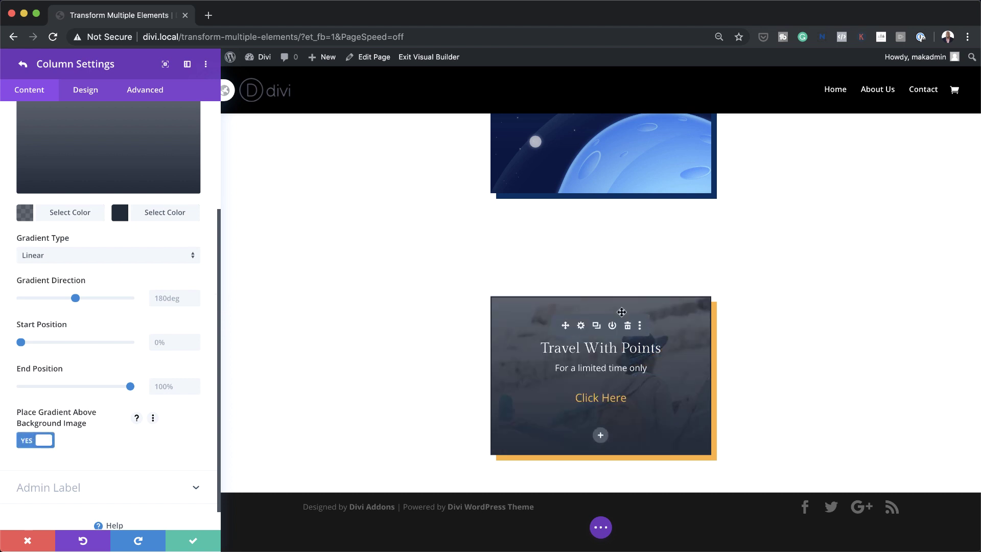
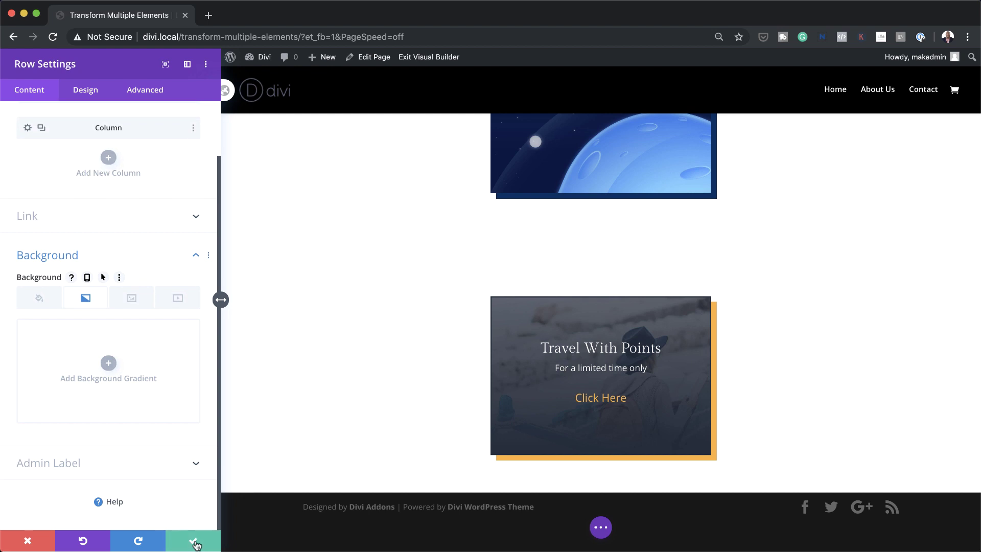
click(195, 544)
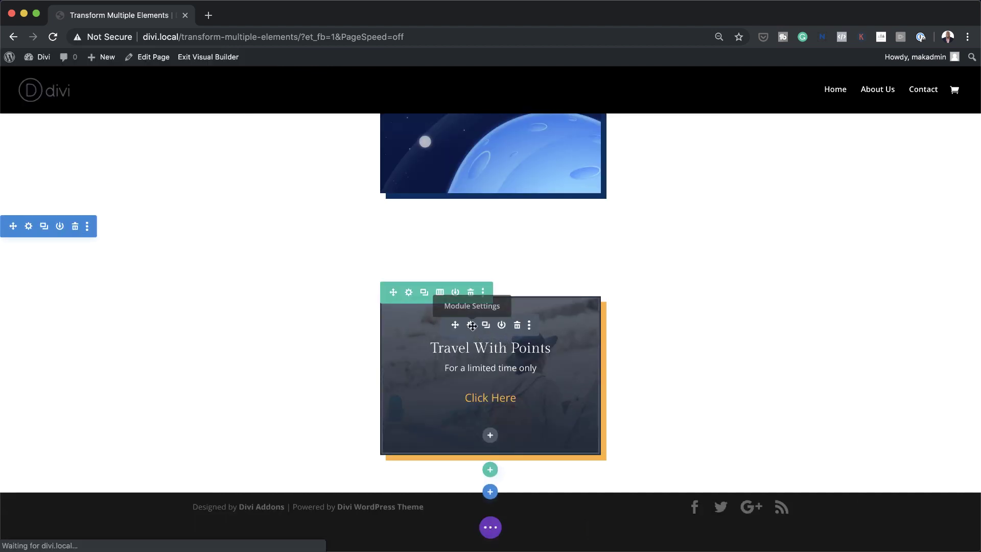
- Apply the inner box shadow preset offset along the upper and left edges to the "Travel With Points" call to action
click(470, 325)
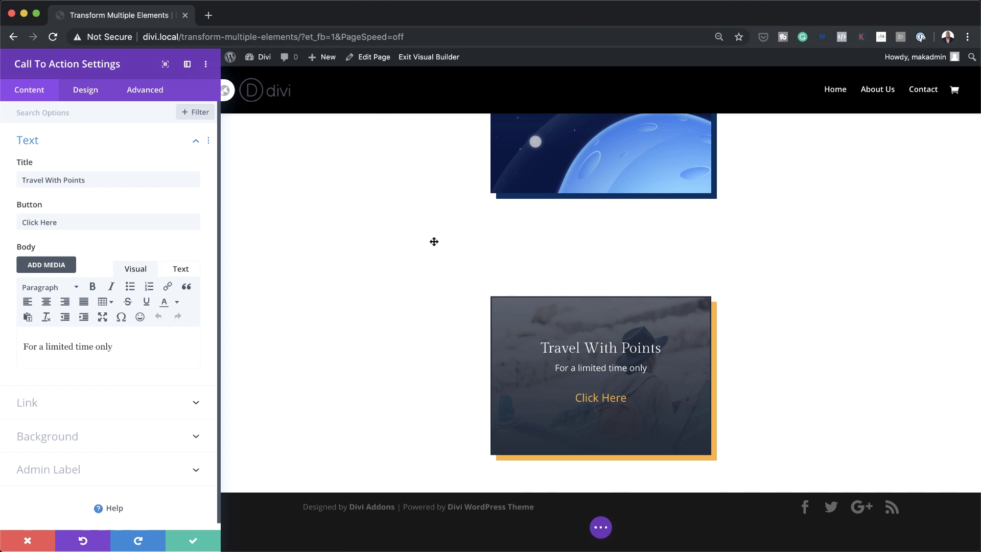
click(95, 94)
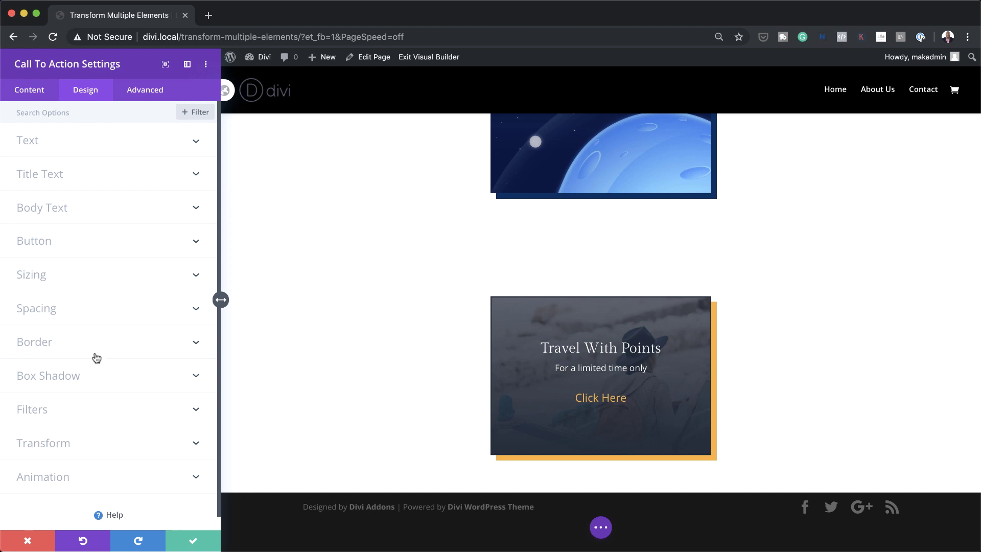
click(79, 377)
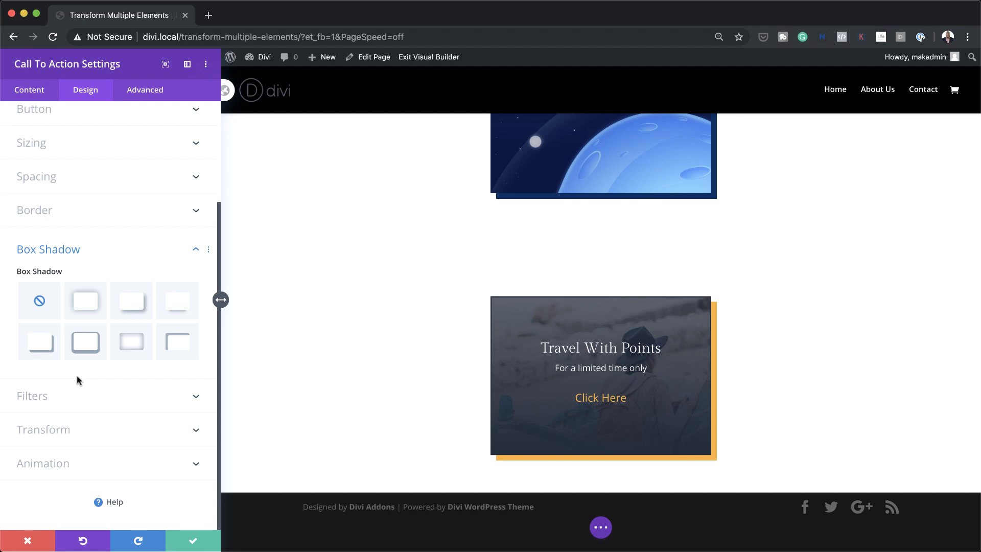
click(187, 346)
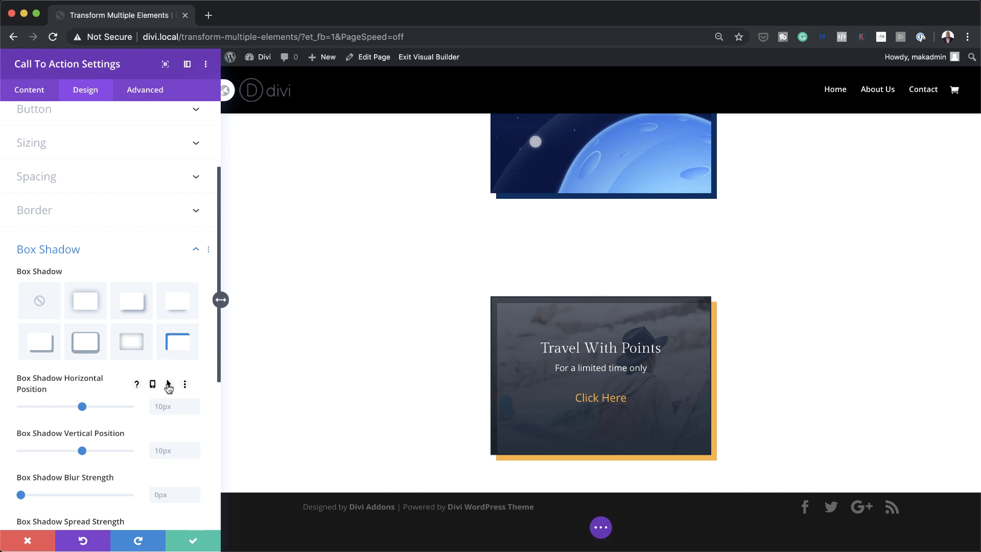
- Enable hover values for the call to action's inner shadow, with horizontal and vertical positions both at 0px
click(169, 385)
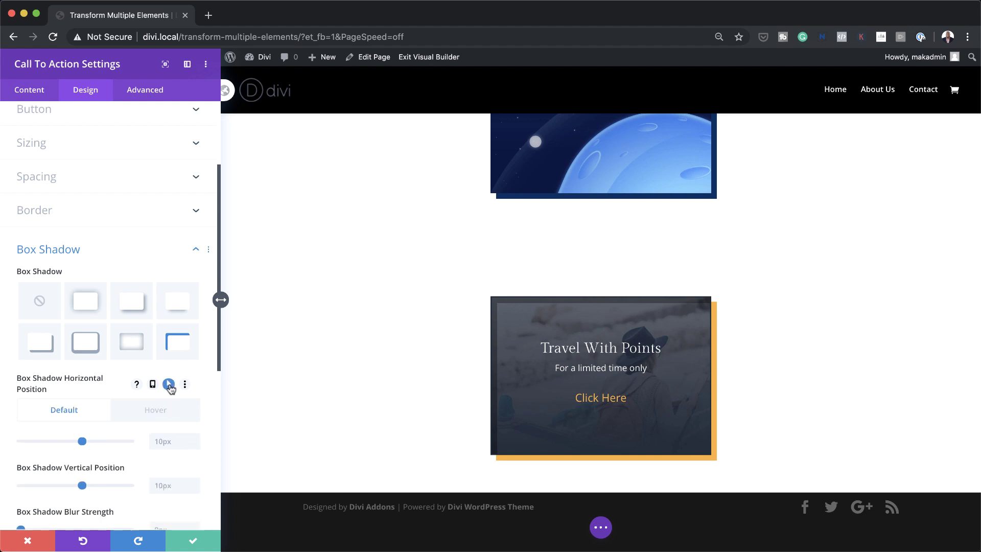
click(147, 416)
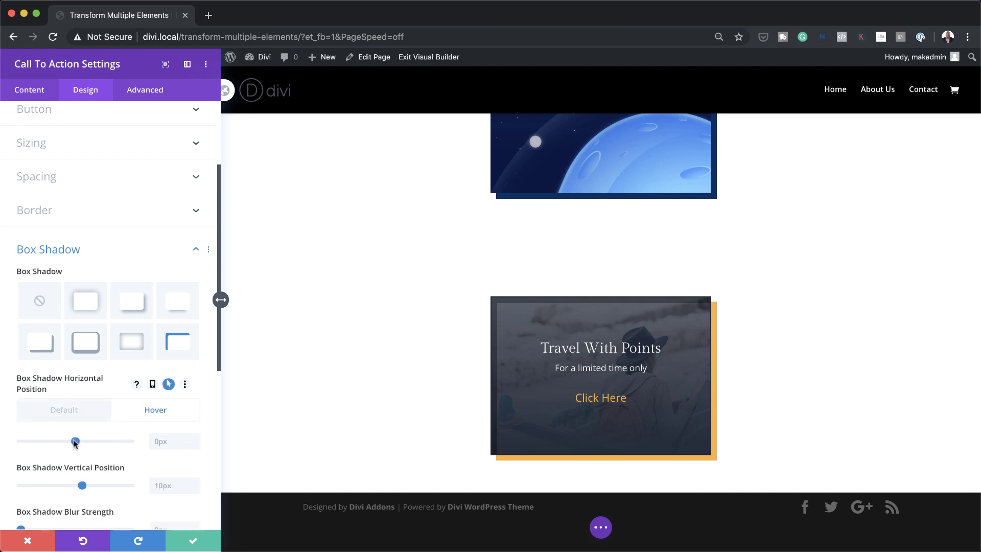
drag(74, 443, 6, 442)
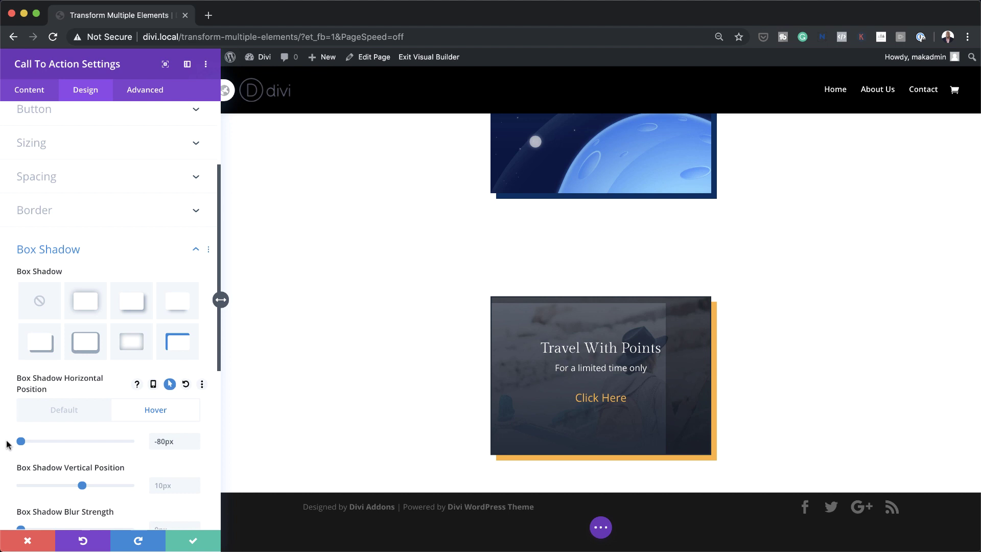
click(165, 441)
key(BackSpace)
key(BackSpace)
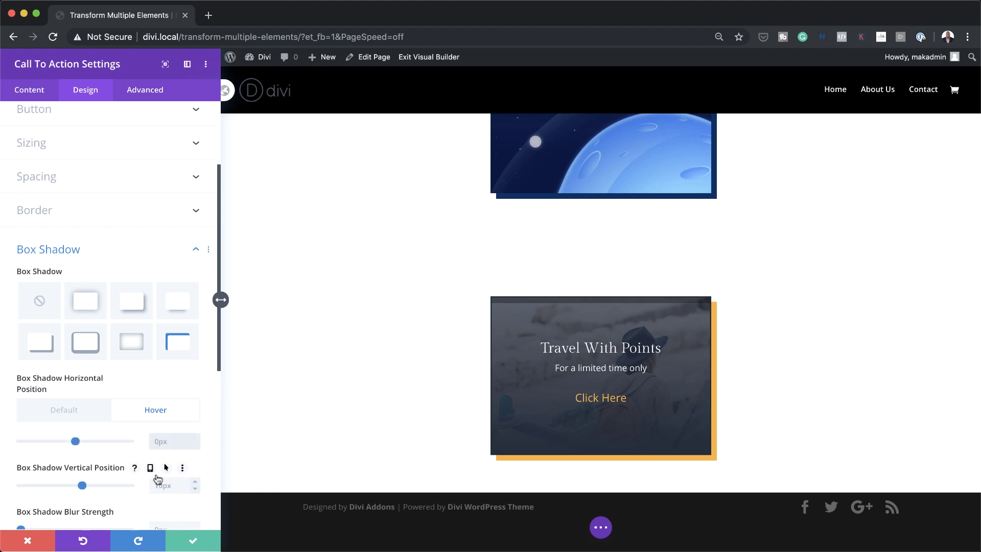
click(166, 468)
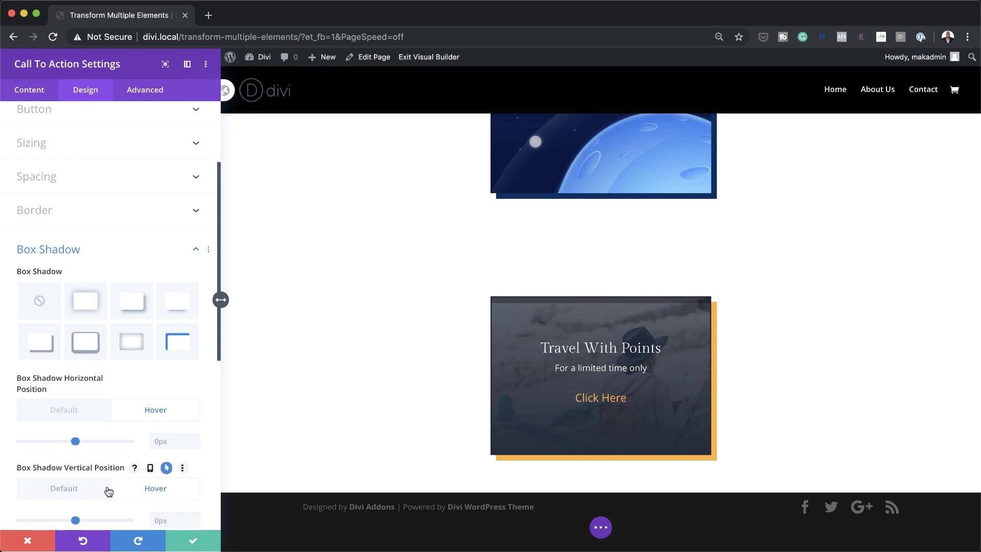
scroll(105, 490, down, 3)
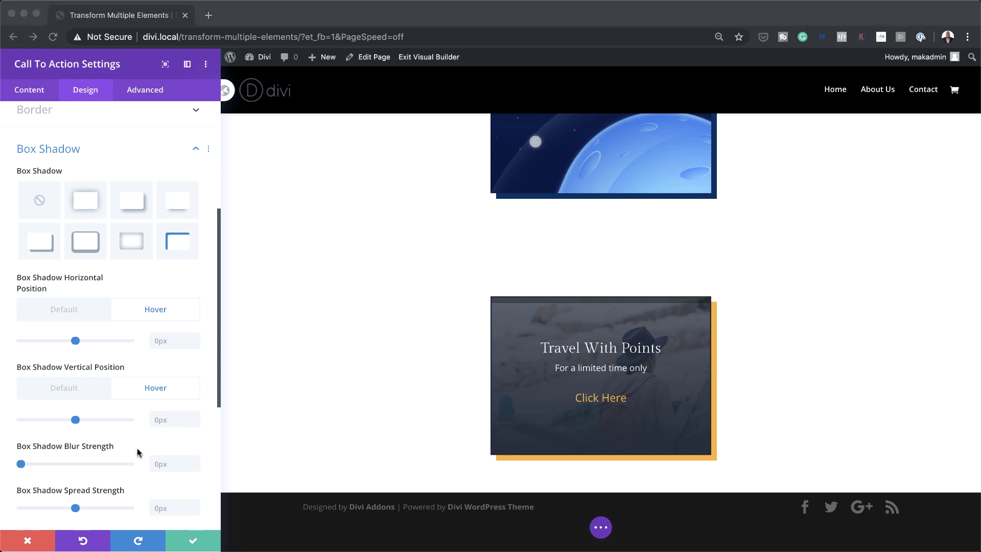
scroll(138, 453, down, 3)
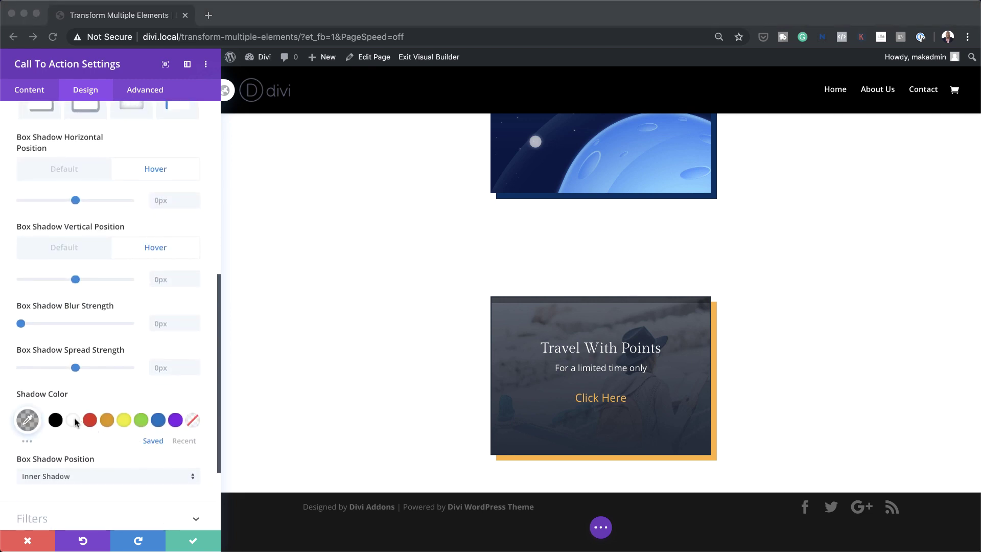
- Set the inner box shadow color of the "Travel With Points" call to action to white
click(72, 421)
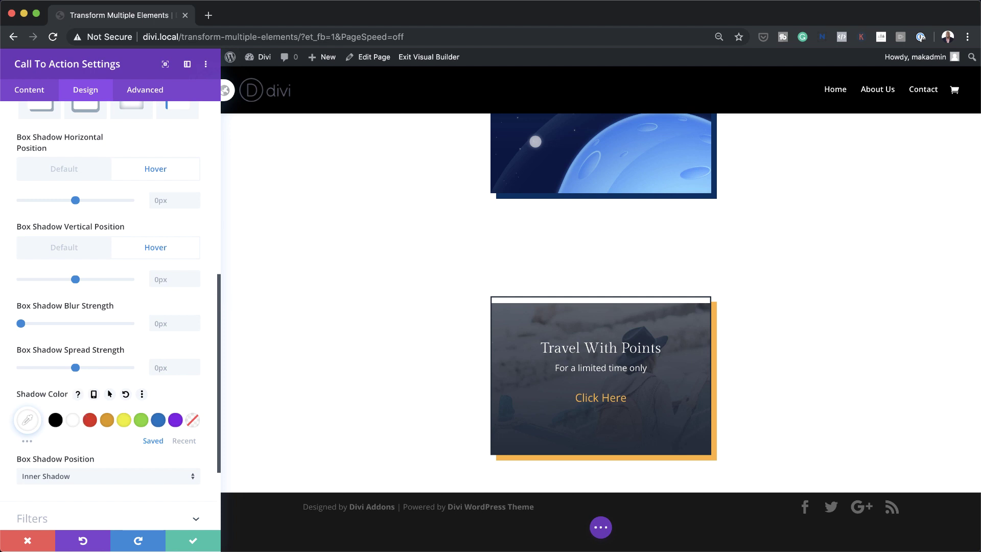
scroll(116, 403, down, 1)
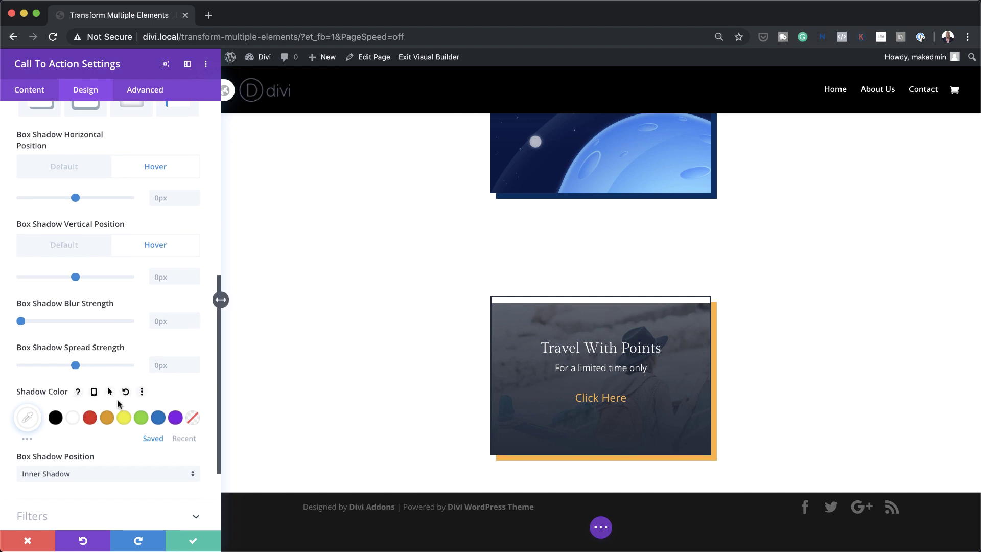
scroll(117, 404, down, 1)
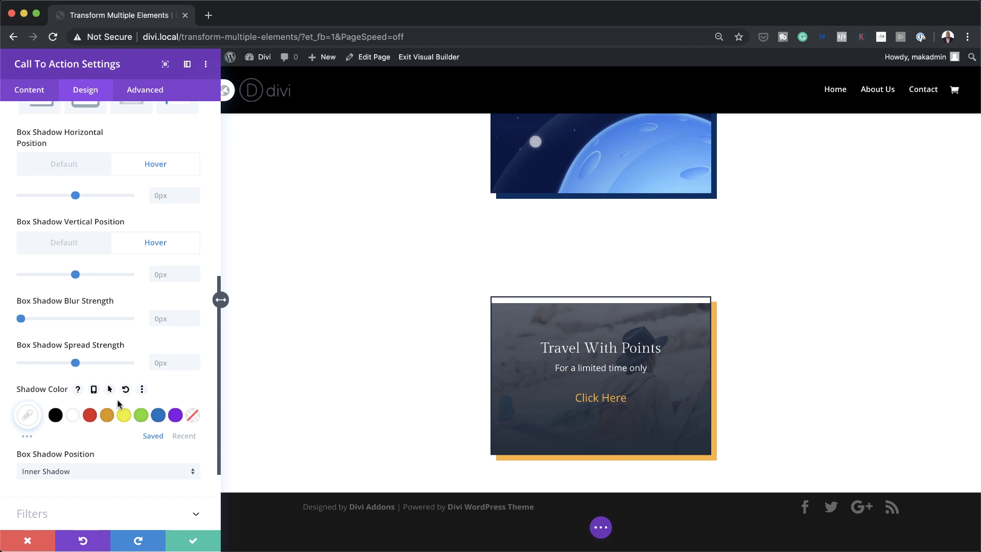
- Enable hover values for the call to action's transform and scale it to 115% in both directions on hover
scroll(117, 404, down, 5)
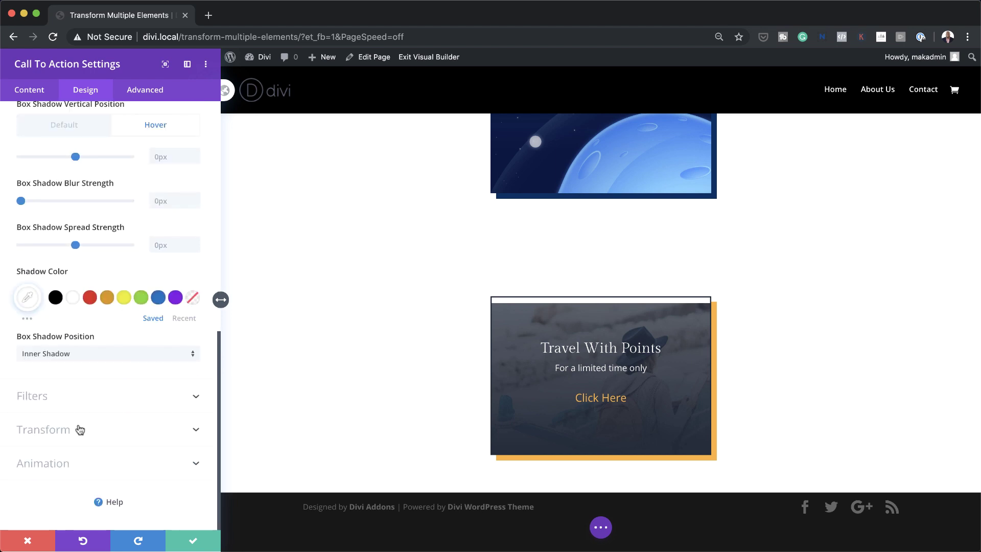
click(79, 430)
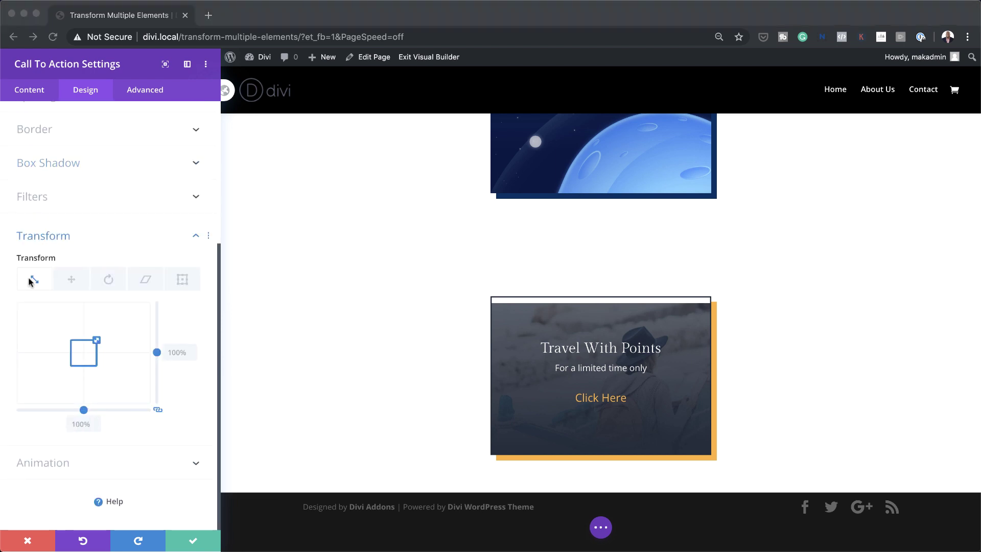
click(129, 256)
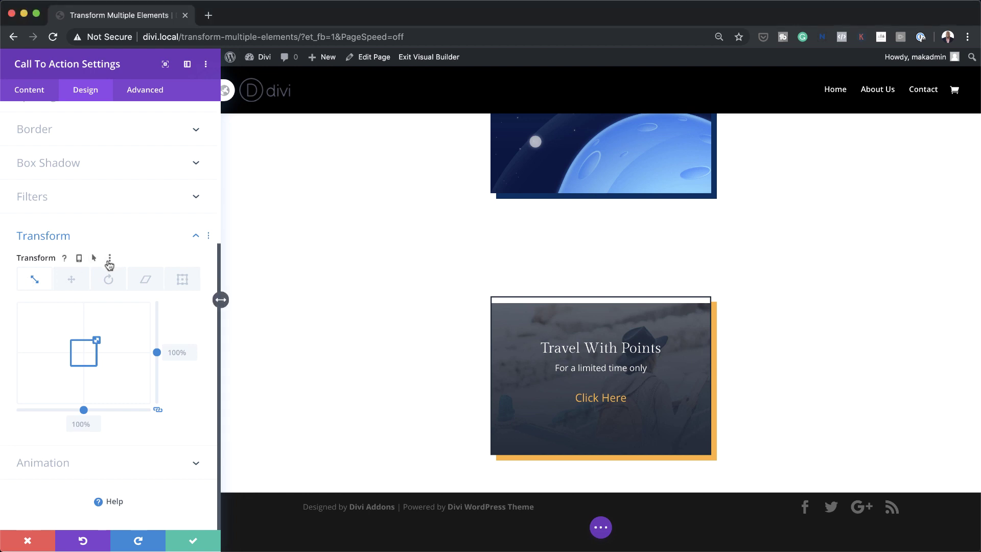
click(99, 260)
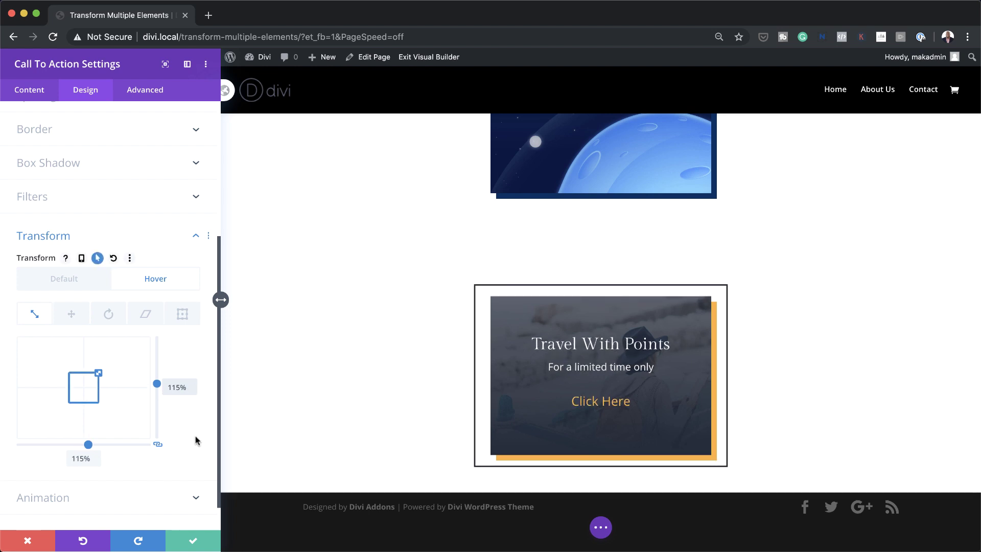
- Set the hover rotation about the vertical axis to 9deg and open the vertical skew value for editing
click(108, 314)
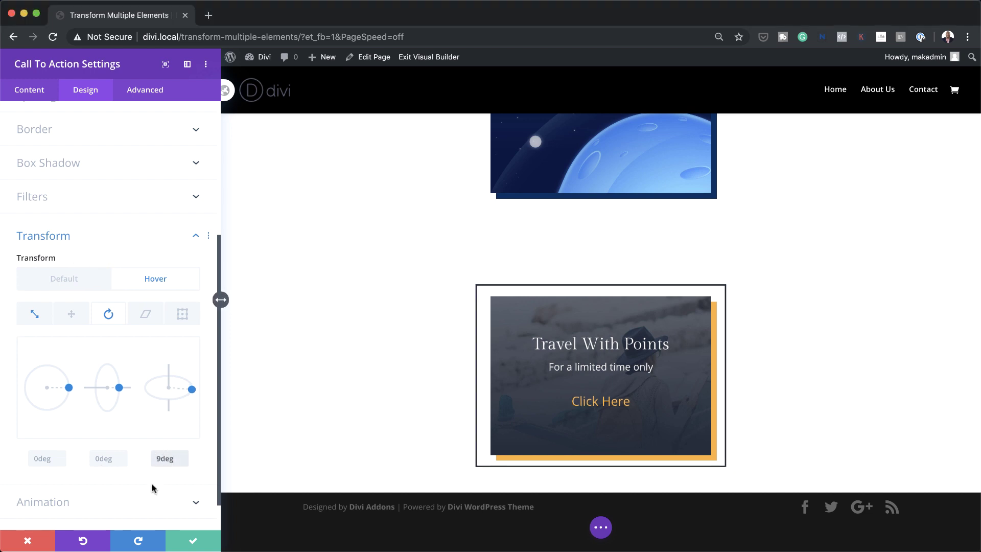
click(147, 314)
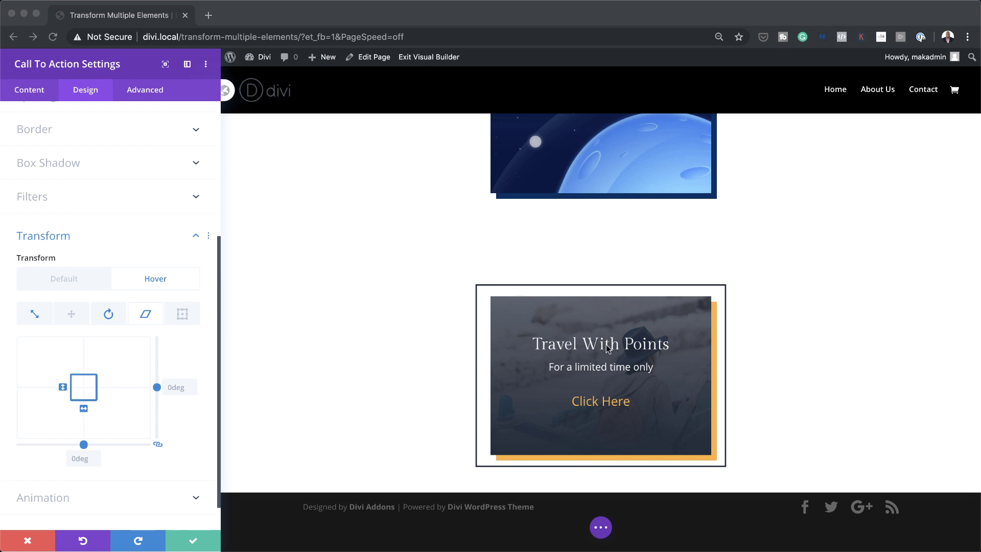
click(172, 388)
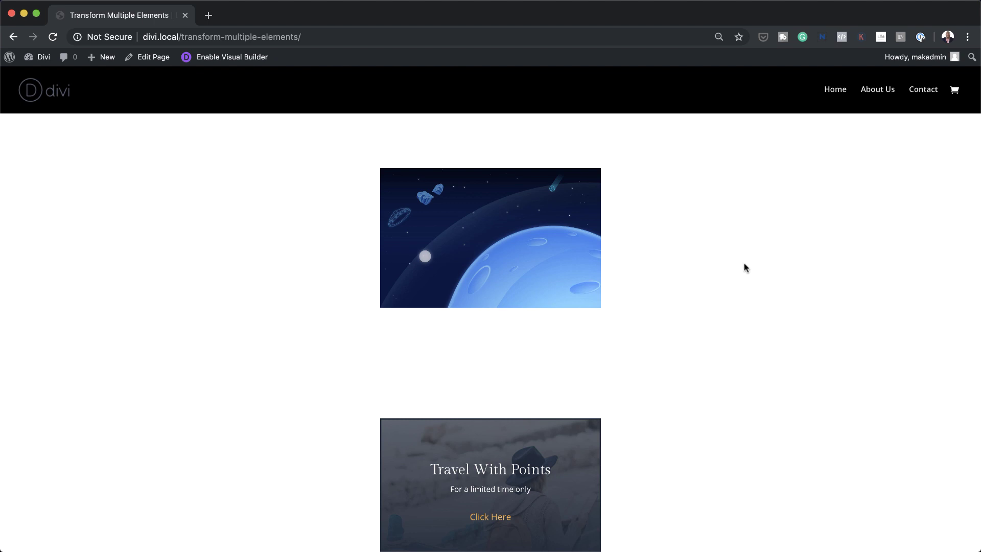
- Preview the hover effects of the image and the travel call to action designs on the live page
mouse_move(545, 257)
scroll(708, 306, down, 5)
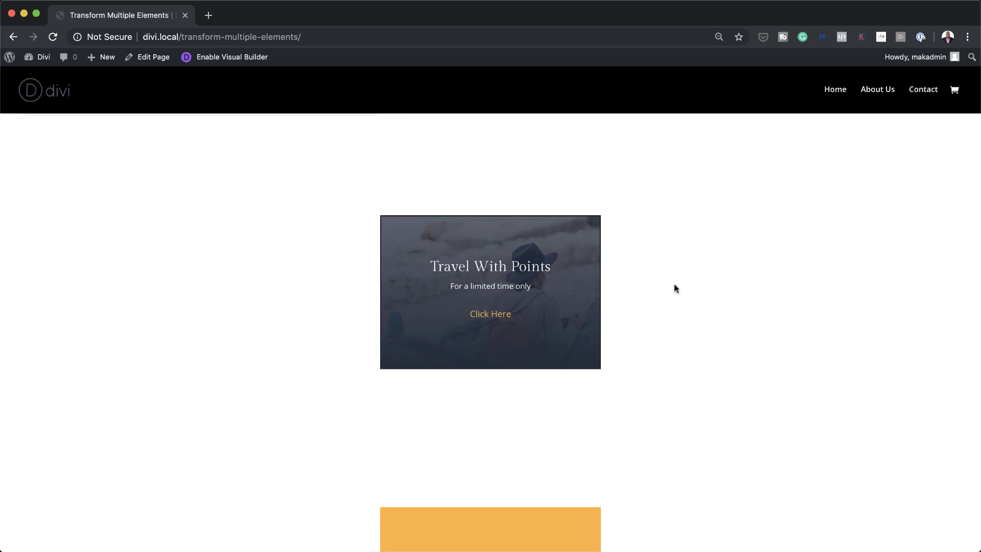
mouse_move(529, 285)
scroll(722, 363, down, 3)
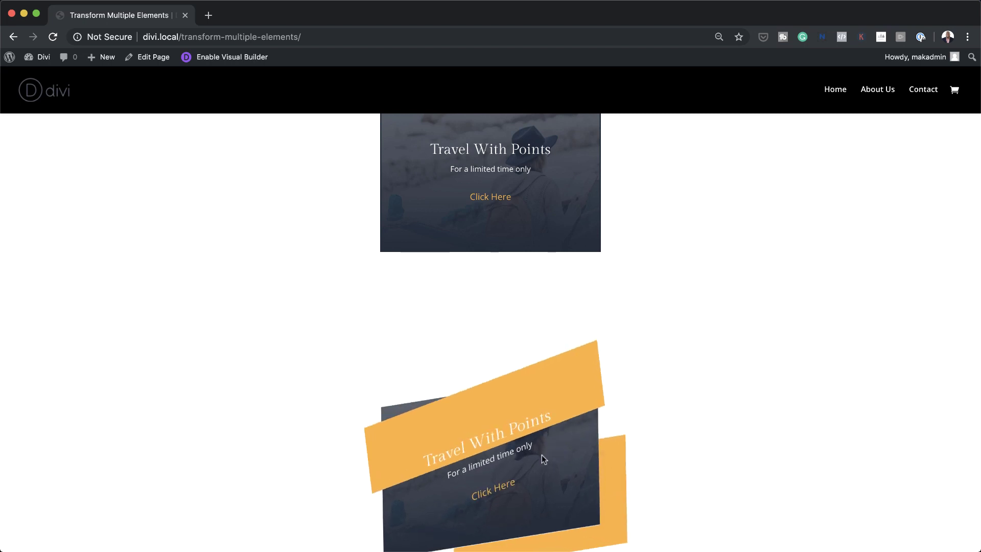
scroll(736, 442, down, 2)
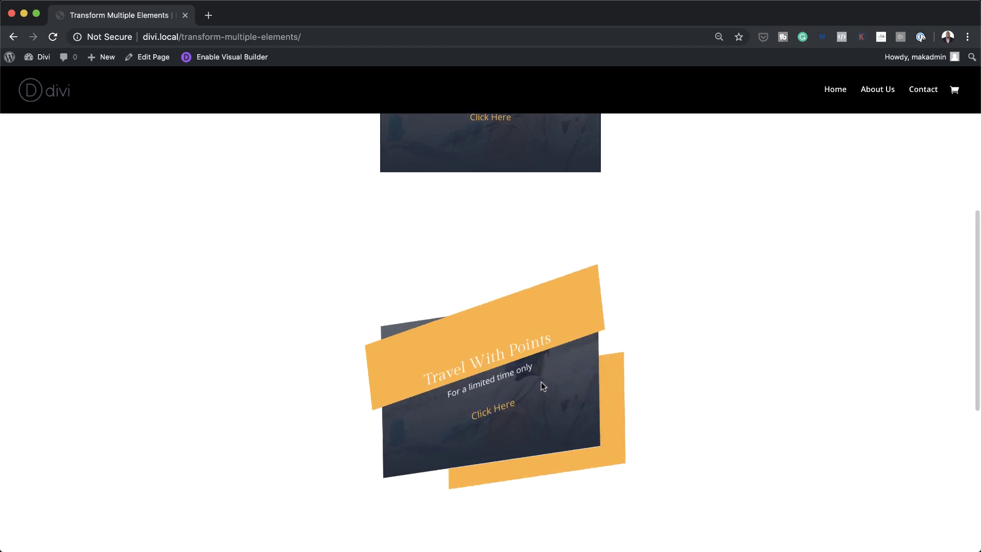